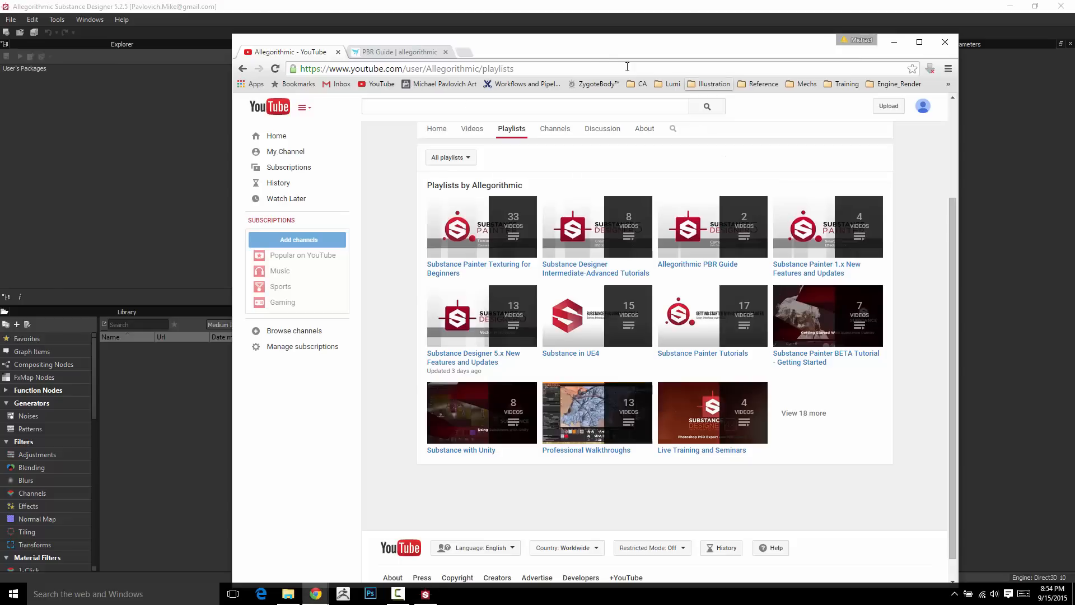
# Look over the descriptions of Volume 1 and Volume 2 on the Allegorithmic PBR Guide page in the browser
pyautogui.moveTo(576, 51); pyautogui.dragTo(481, 34)
pyautogui.click(305, 36)
pyautogui.scroll(-6, 539, 271)
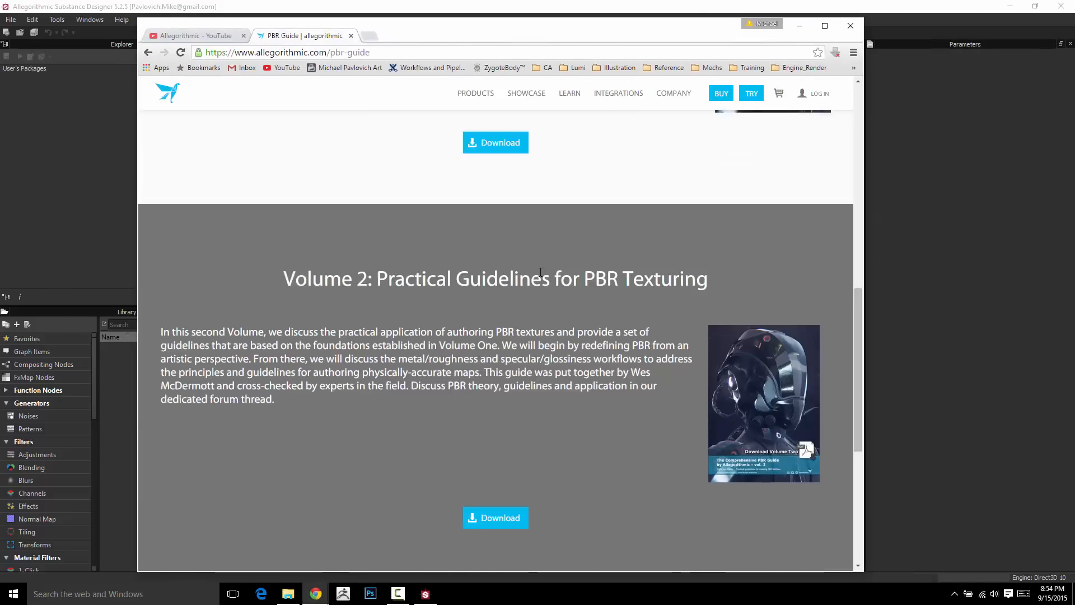
pyautogui.scroll(5, 539, 271)
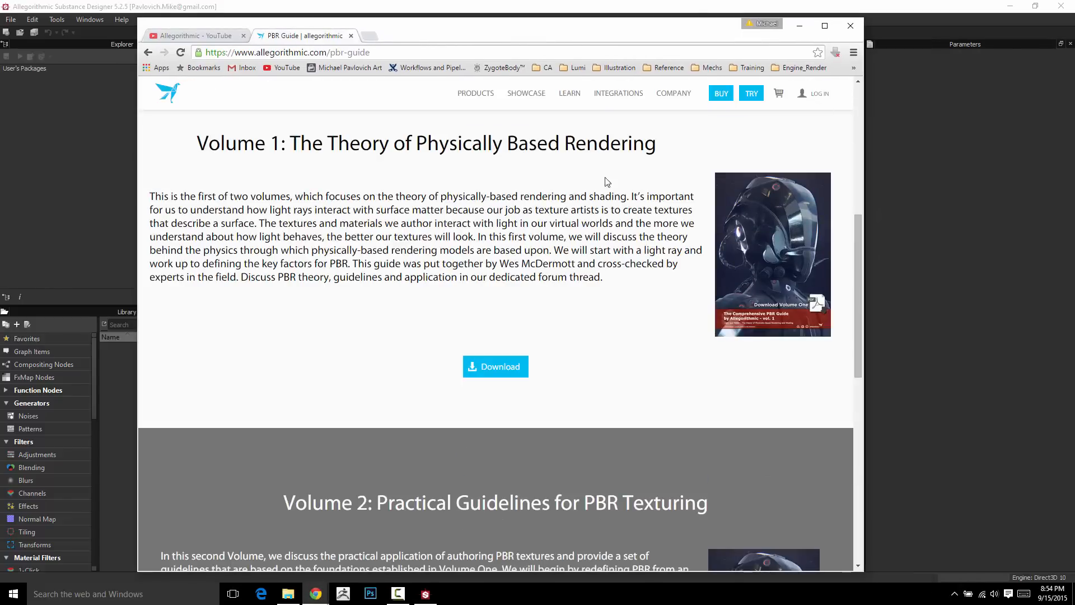
# Switch to Substance Designer and create a new graph from the Physically Based (Metallic/Roughness) template
pyautogui.moveTo(681, 42); pyautogui.dragTo(0, 40)
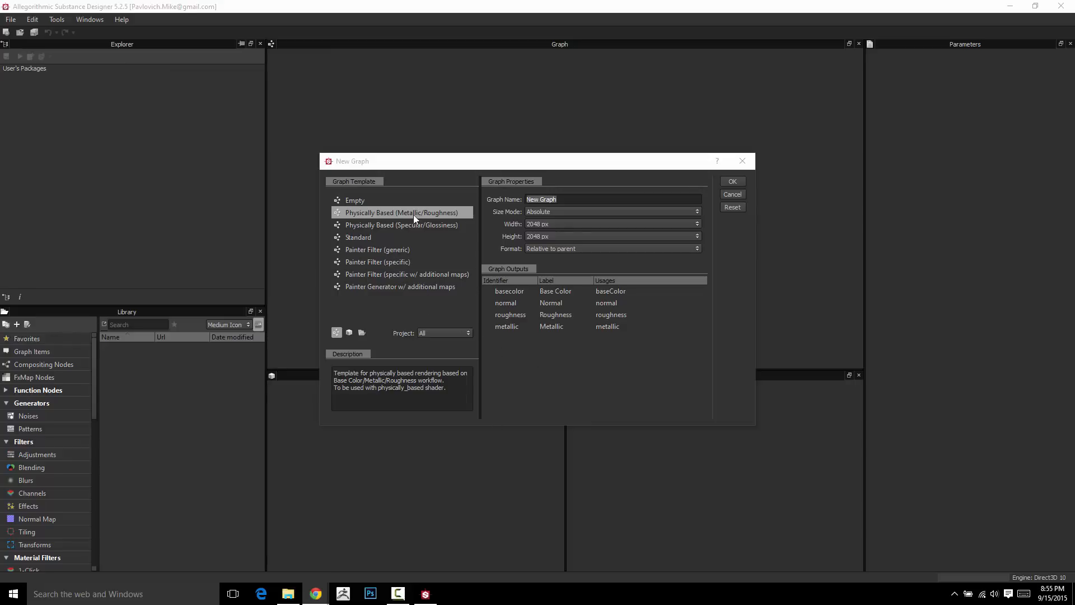
pyautogui.click(730, 182)
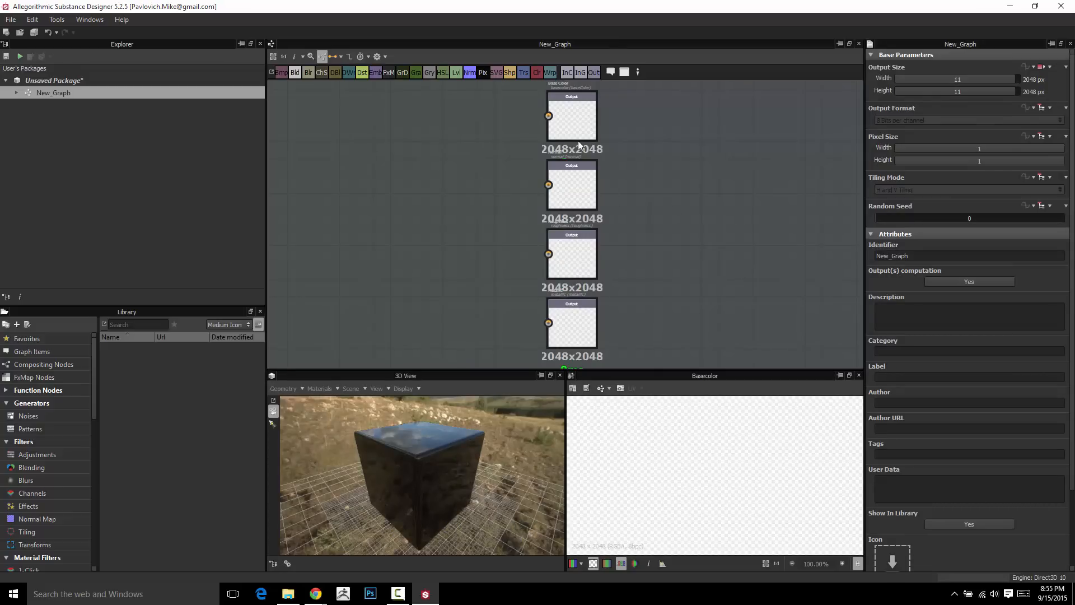
# Examine the graph's Base Color, Normal, Roughness and Metallic output nodes and the cube in the 3D preview
pyautogui.moveTo(624, 119); pyautogui.dragTo(630, 166, button='middle')
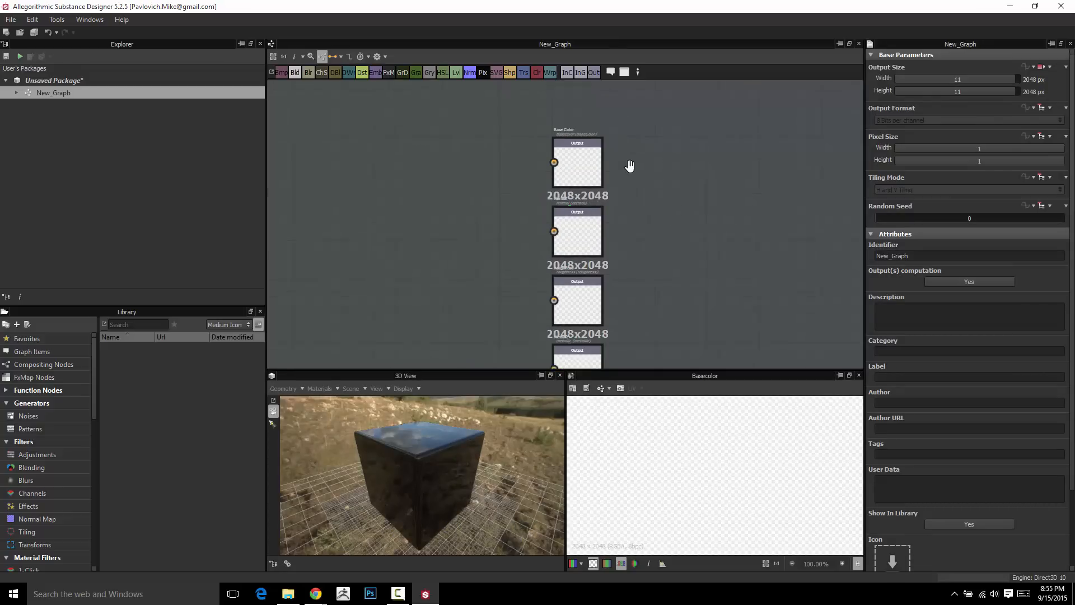
pyautogui.scroll(3, 631, 171)
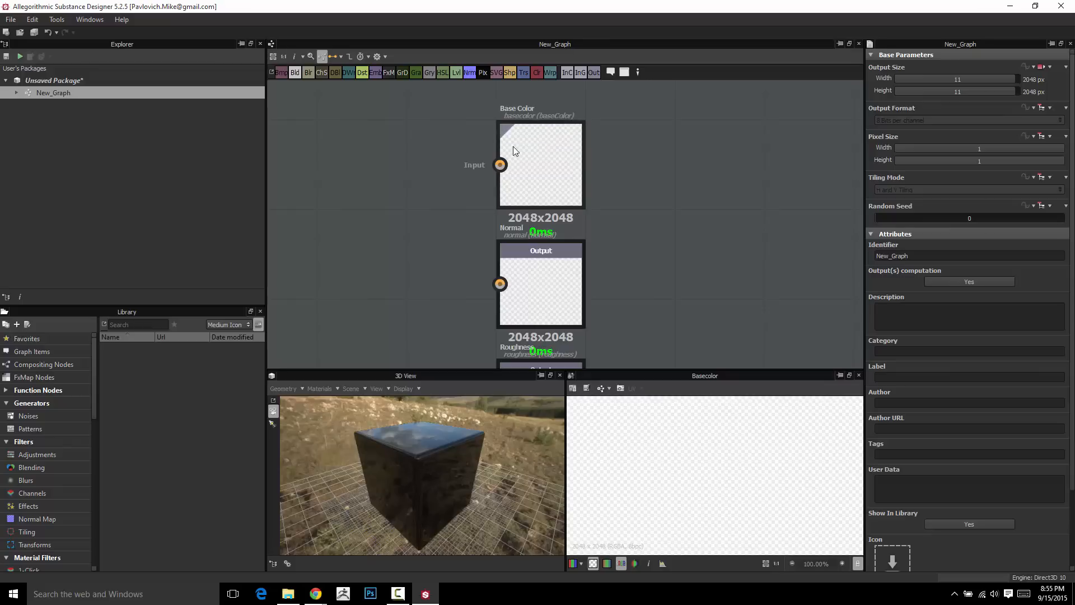
pyautogui.moveTo(641, 162); pyautogui.dragTo(670, 56, button='middle')
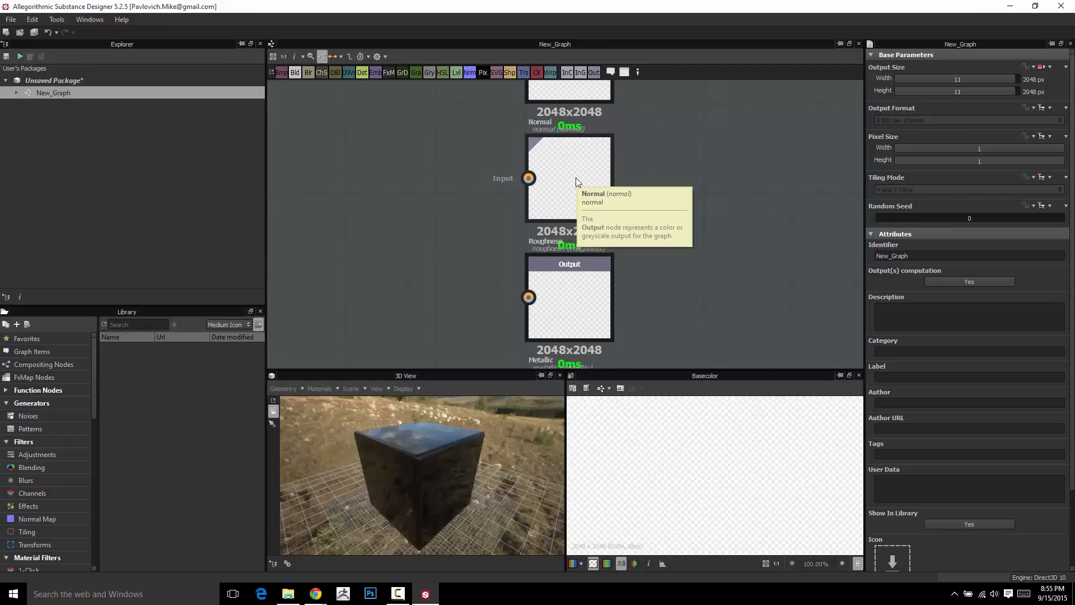
pyautogui.moveTo(544, 280); pyautogui.dragTo(535, 173, button='middle')
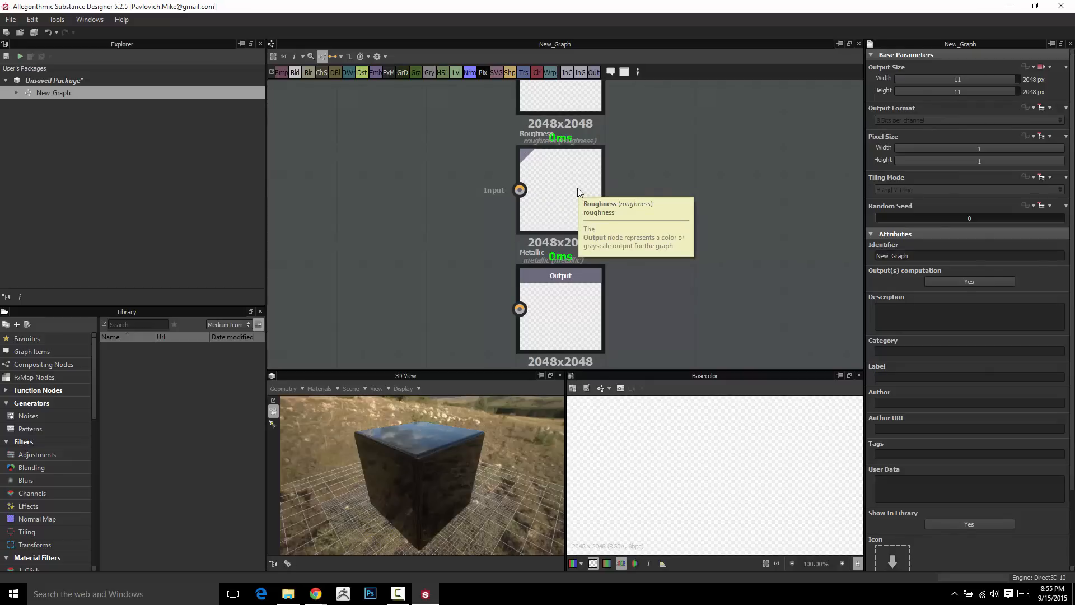
pyautogui.scroll(-2, 612, 240)
pyautogui.click(568, 248)
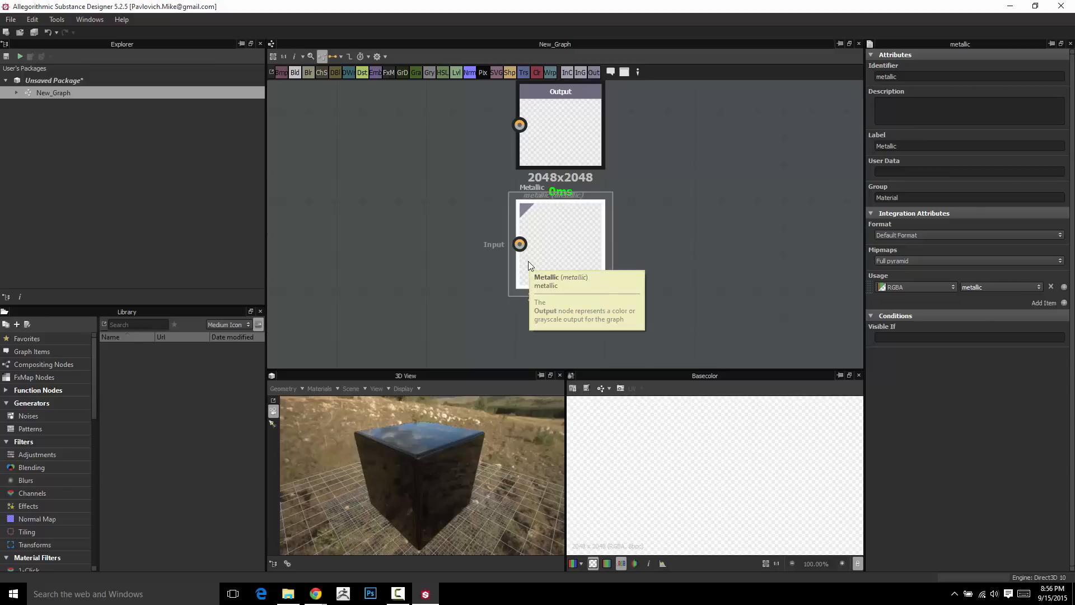
pyautogui.scroll(-3, 445, 209)
pyautogui.scroll(-2, 445, 209)
pyautogui.moveTo(449, 175); pyautogui.dragTo(584, 194, button='middle')
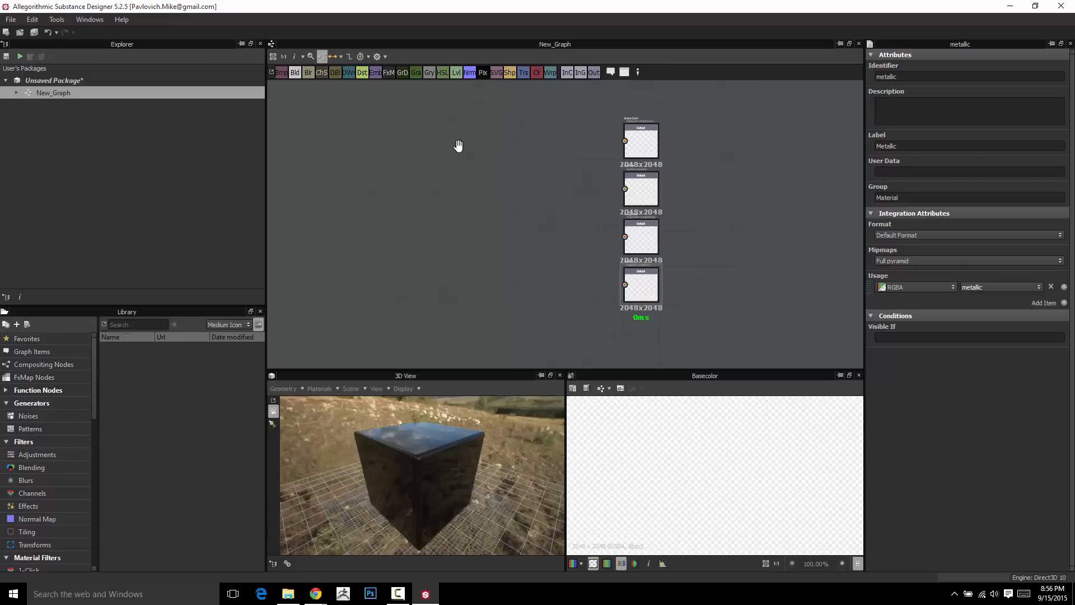
pyautogui.moveTo(458, 147); pyautogui.dragTo(404, 181, button='middle')
pyautogui.scroll(5, 649, 199)
pyautogui.scroll(-5, 392, 179)
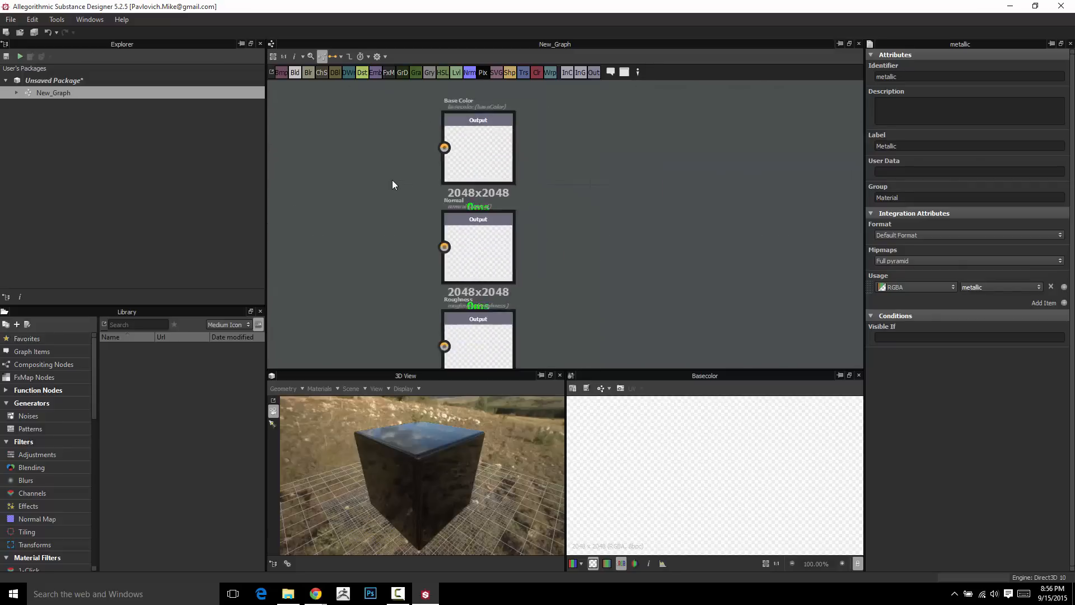
pyautogui.moveTo(366, 217); pyautogui.dragTo(492, 215, button='middle')
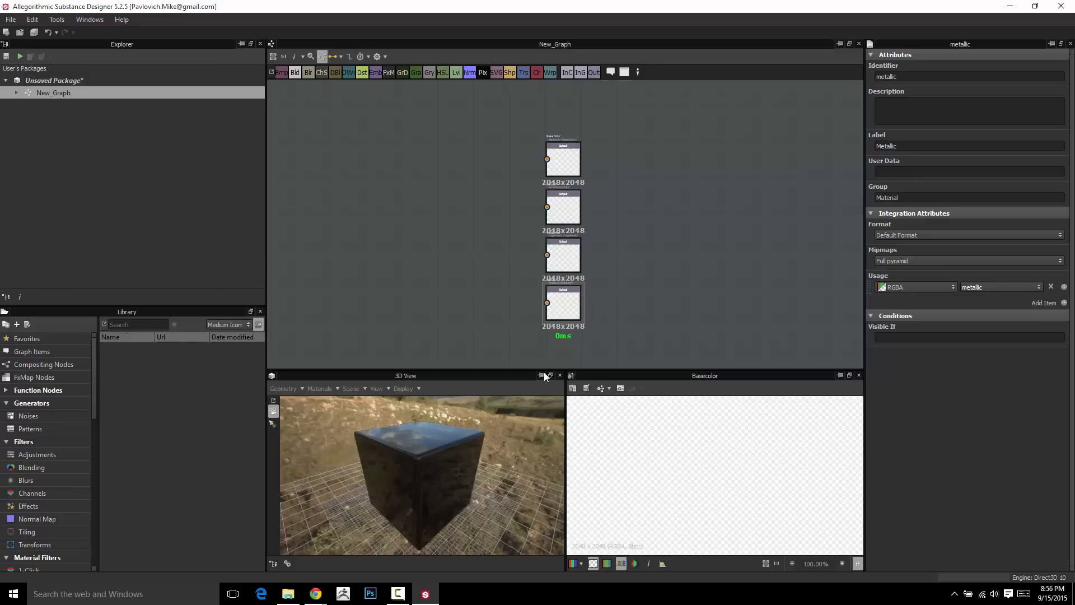
pyautogui.moveTo(458, 436); pyautogui.dragTo(431, 433)
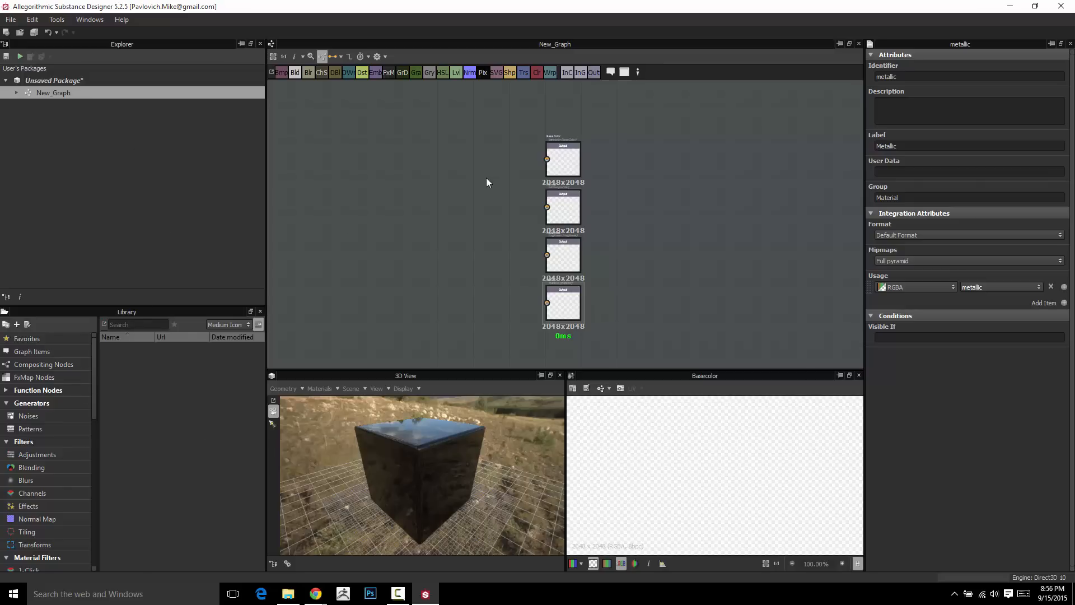
pyautogui.moveTo(486, 182); pyautogui.dragTo(537, 176, button='middle')
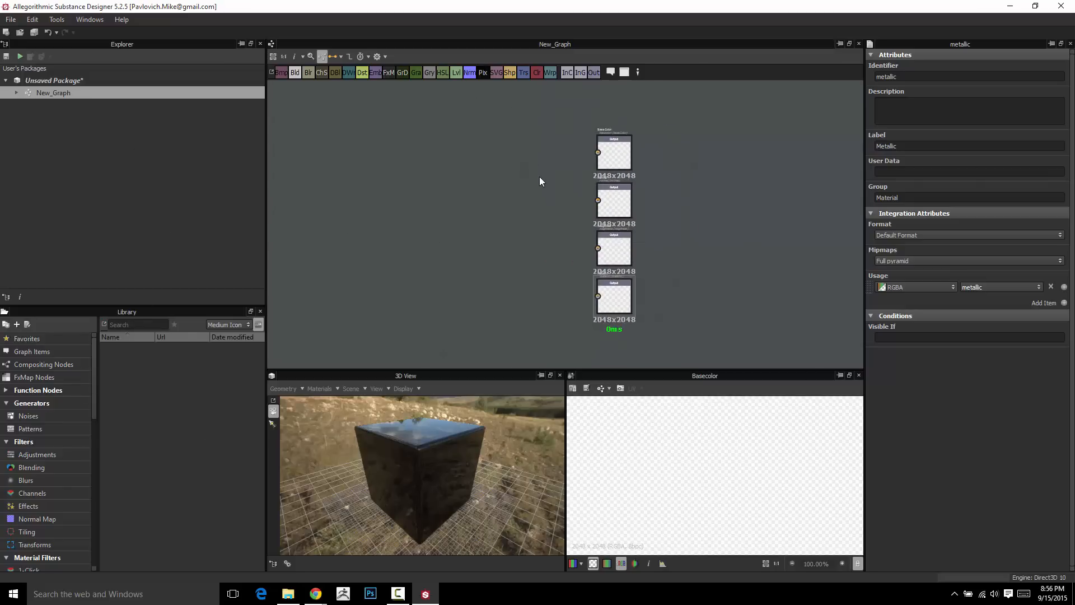
# Review the nodes that can be added to the graph, including the library's Graph Items and Compositing Nodes categories
pyautogui.press('space')
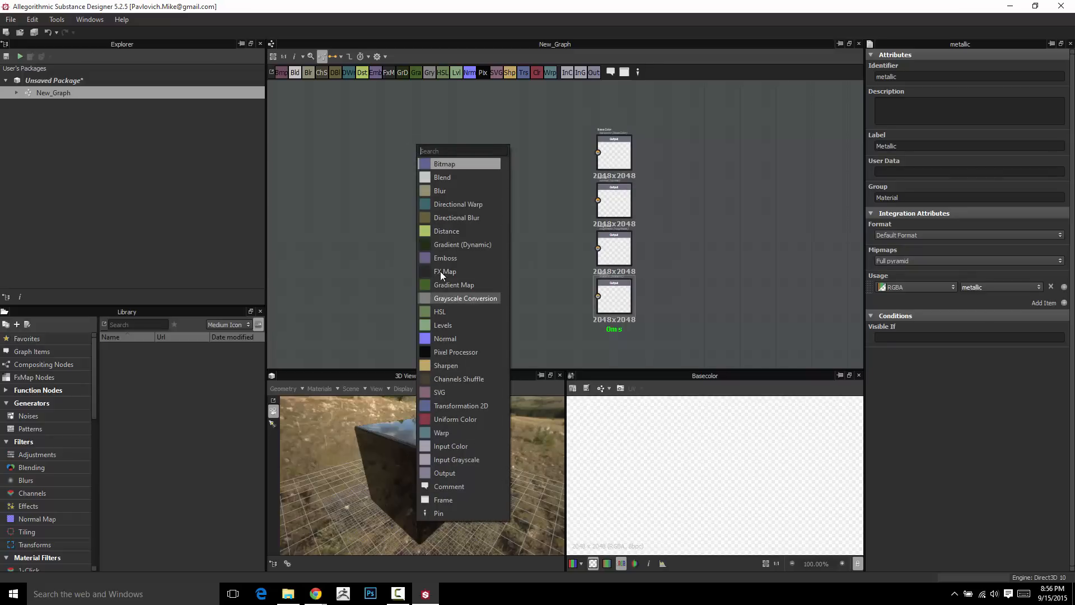
pyautogui.click(373, 165)
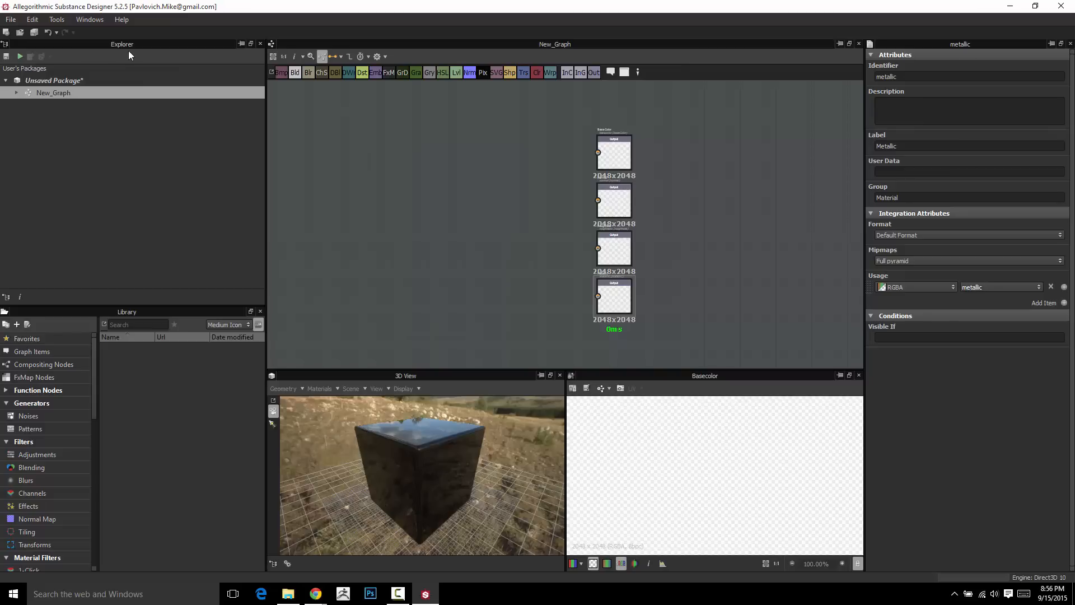
pyautogui.click(63, 354)
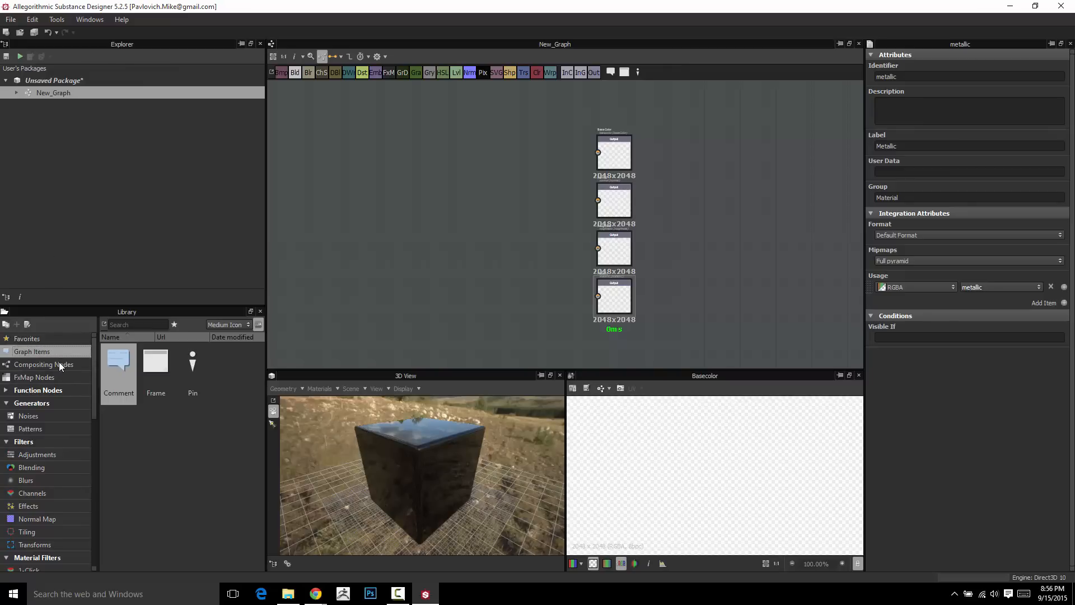
pyautogui.click(59, 362)
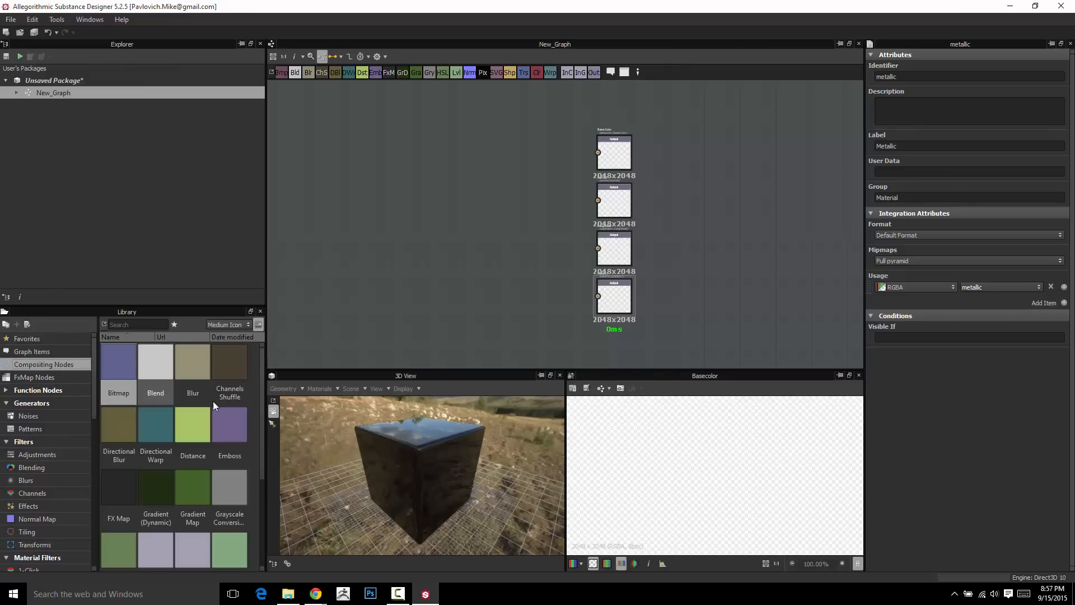
pyautogui.press('space')
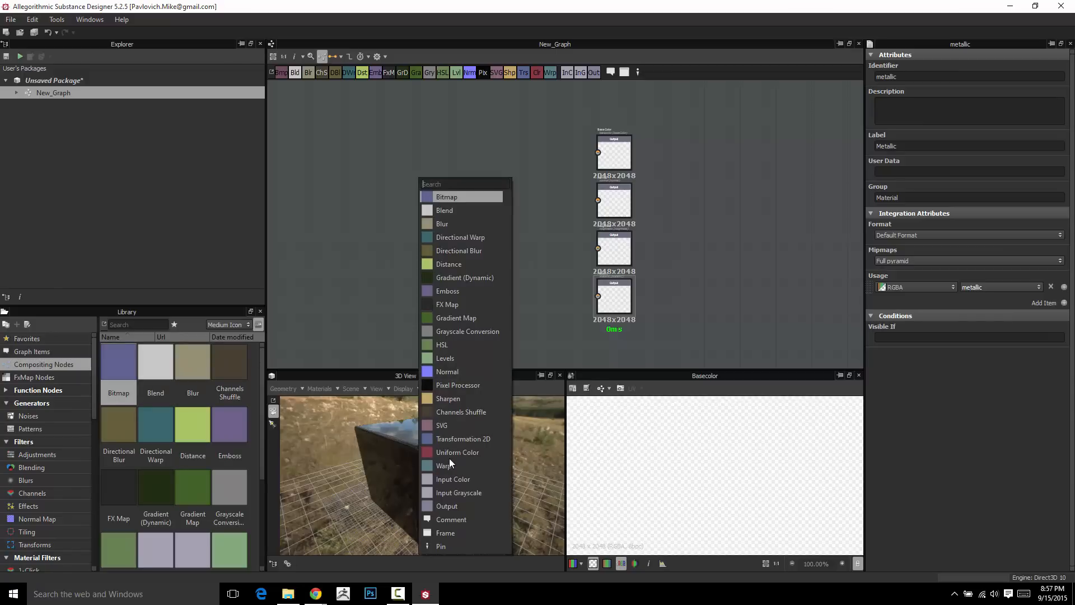
pyautogui.click(462, 129)
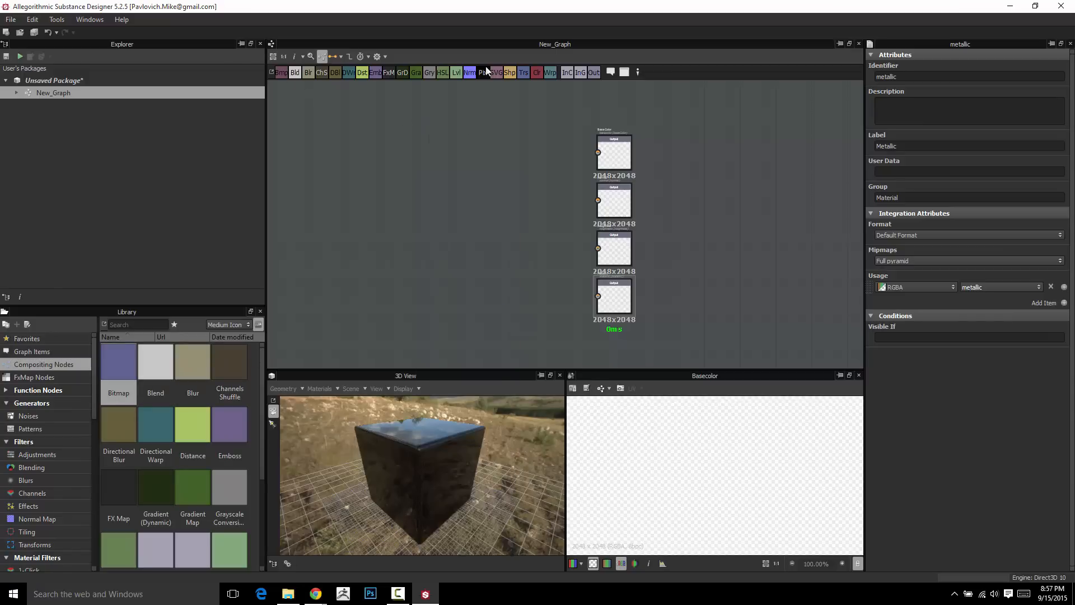
pyautogui.press('space')
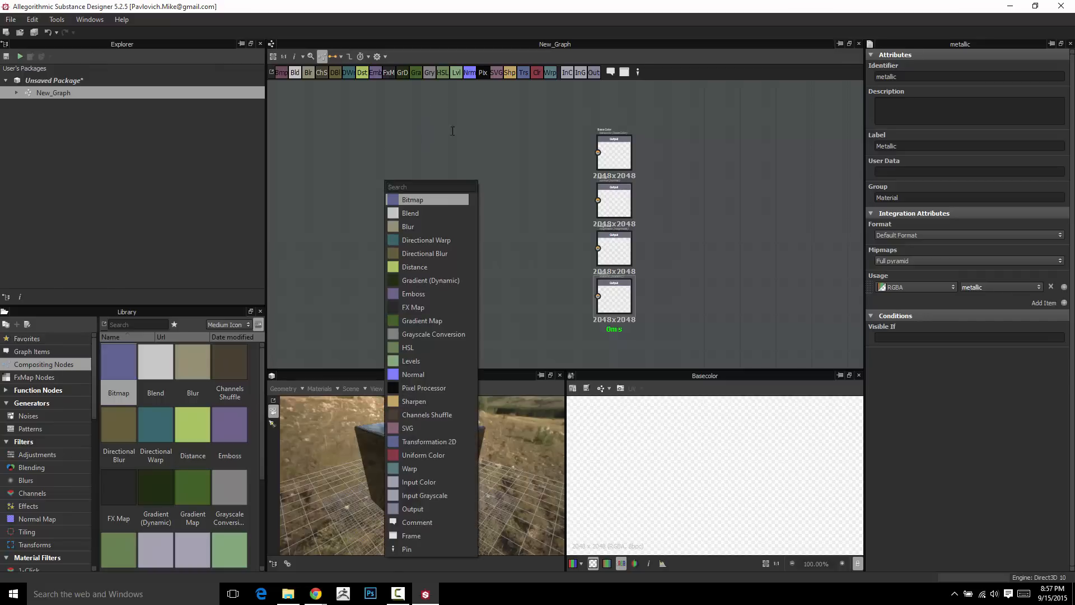
pyautogui.click(406, 171)
# Add a Uniform Color node in the empty graph area to the left of the output nodes
pyautogui.press('space')
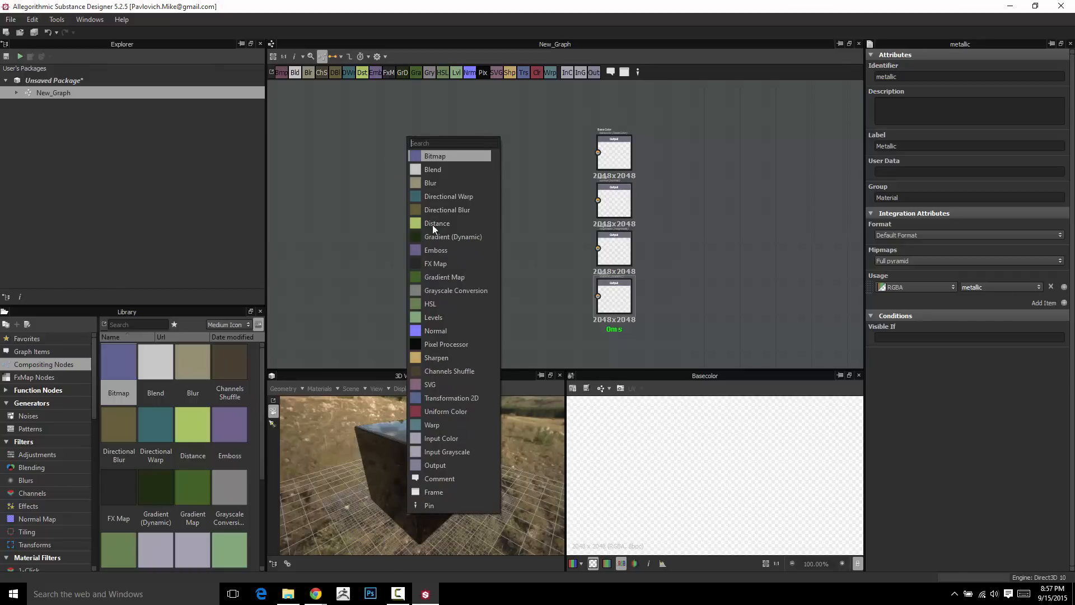
pyautogui.click(439, 415)
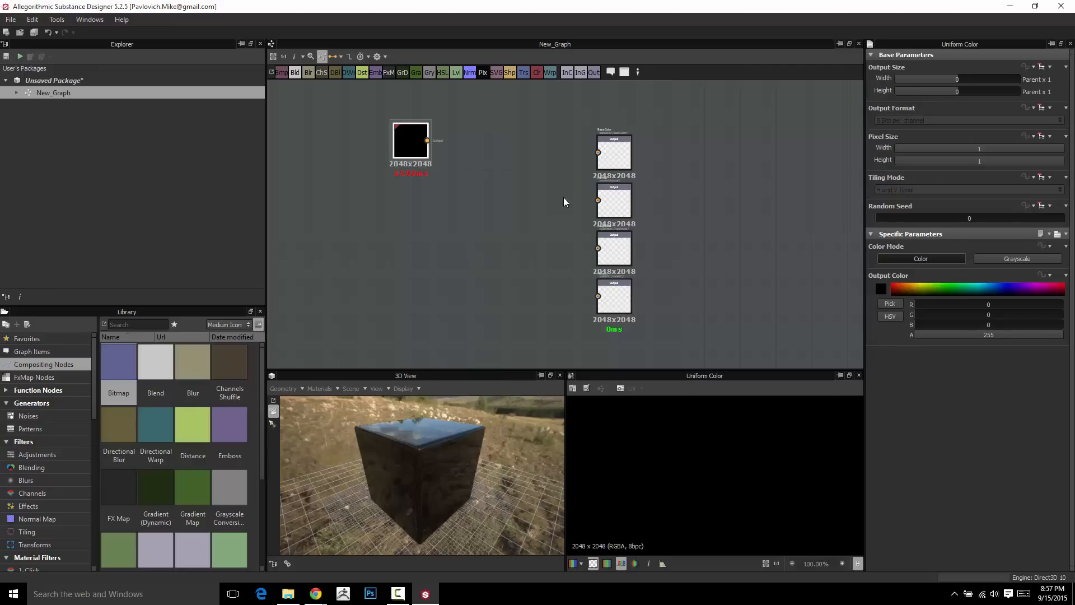
pyautogui.moveTo(416, 146); pyautogui.dragTo(426, 171)
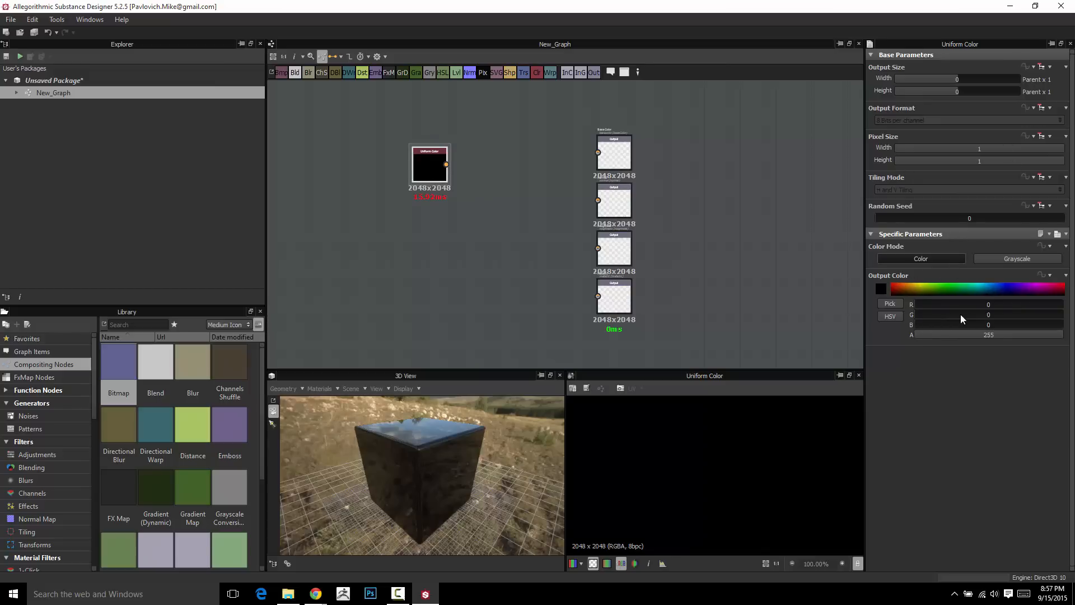
# Set the Uniform Color node's output color to green (R 168, G 196, B 101), sampled from the Distance node's library thumbnail
pyautogui.click(879, 289)
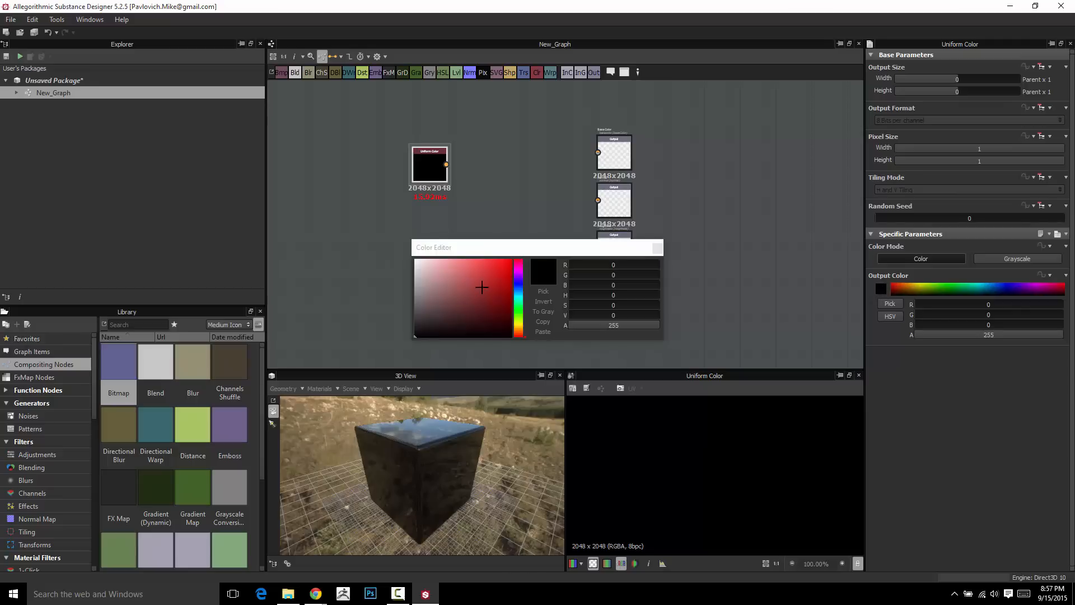
pyautogui.click(509, 267)
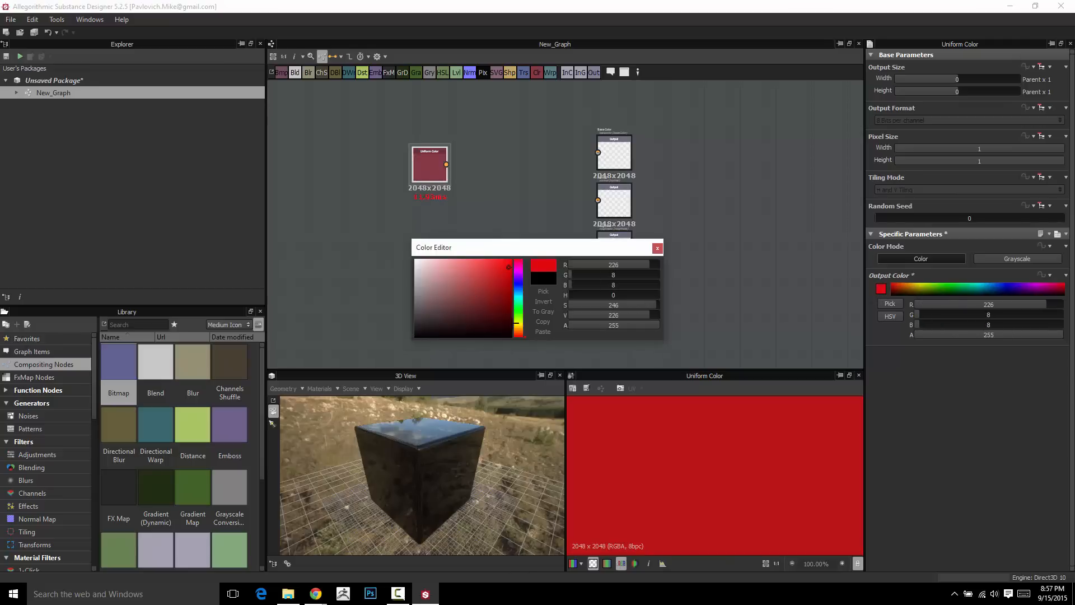
pyautogui.click(543, 291)
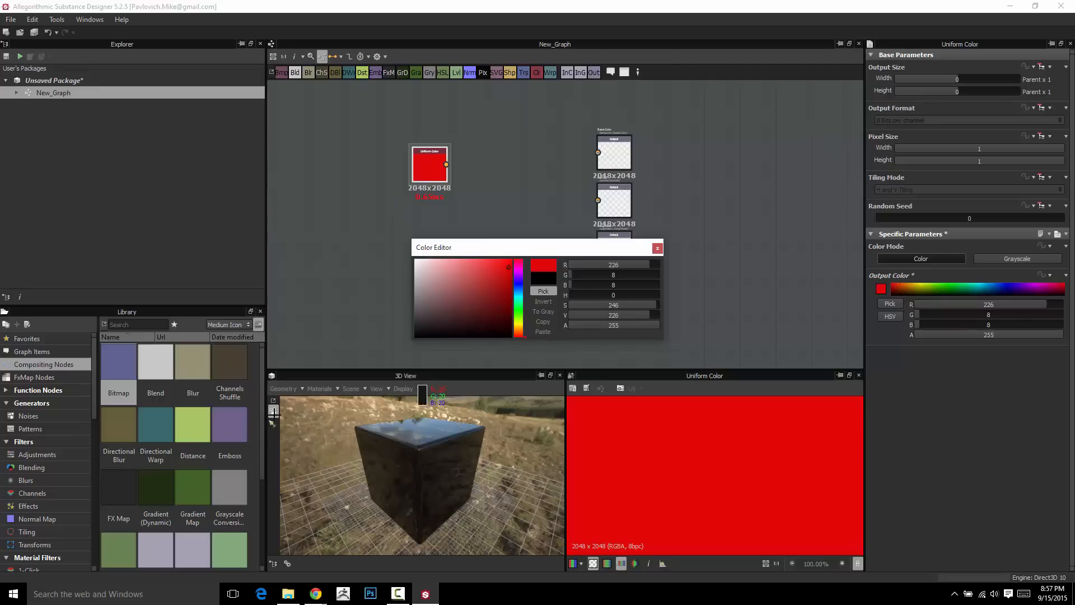
pyautogui.click(194, 424)
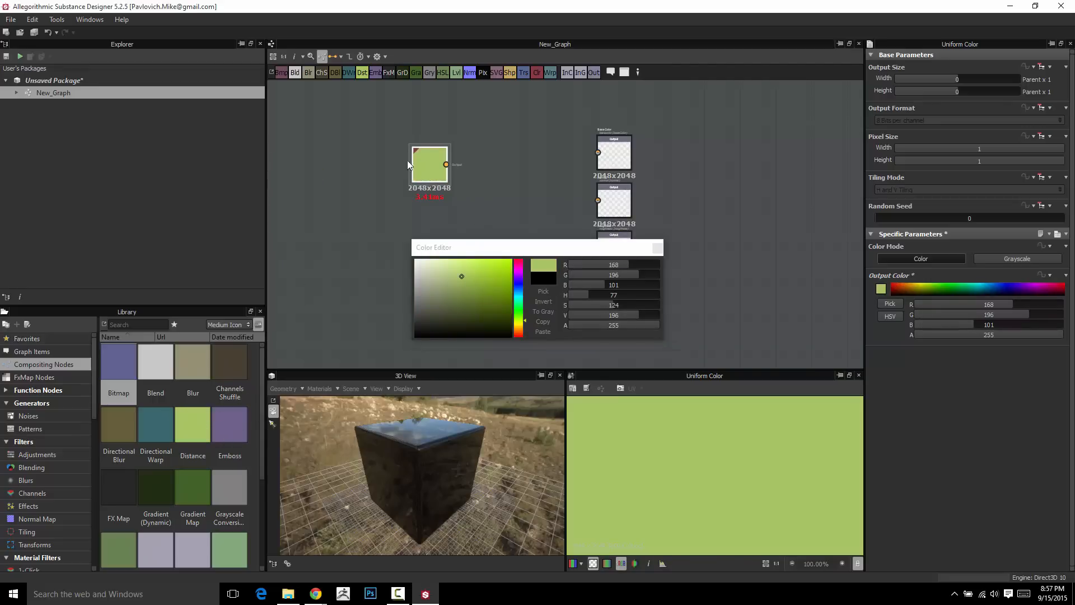
pyautogui.moveTo(406, 161); pyautogui.dragTo(412, 184)
pyautogui.click(657, 247)
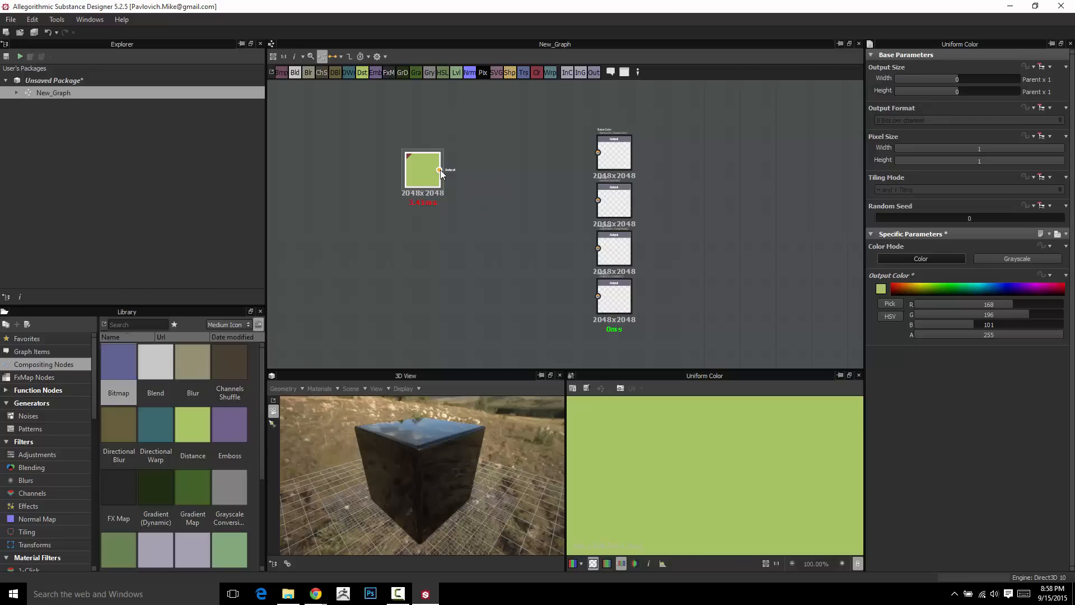
# Align the green Uniform Color node with the Base Color output and place a duplicate of it directly below
pyautogui.moveTo(436, 173); pyautogui.dragTo(395, 155)
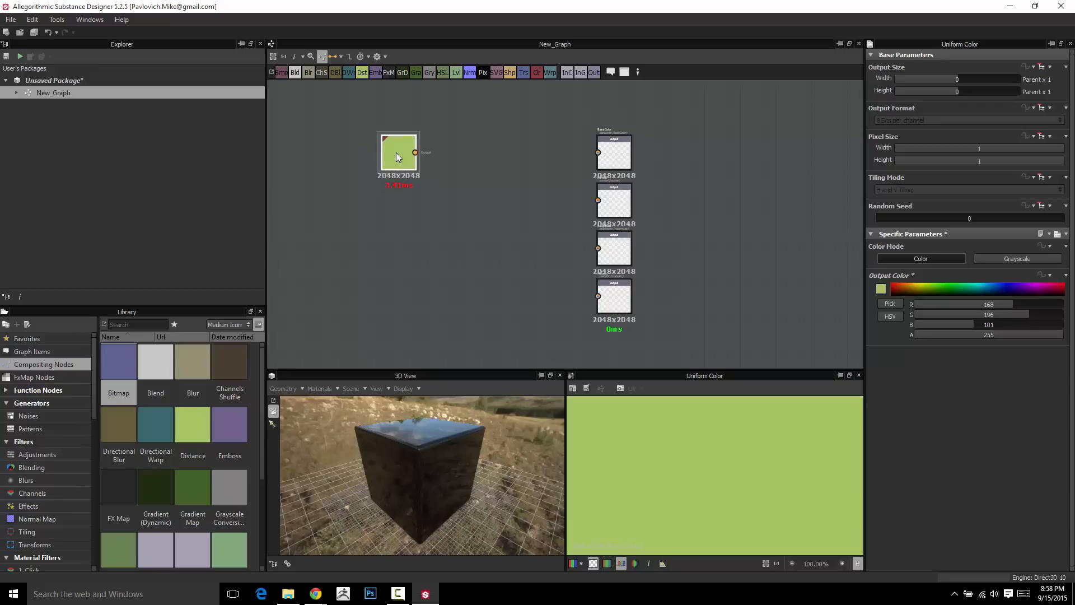
pyautogui.hotkey('ctrl', 'd')
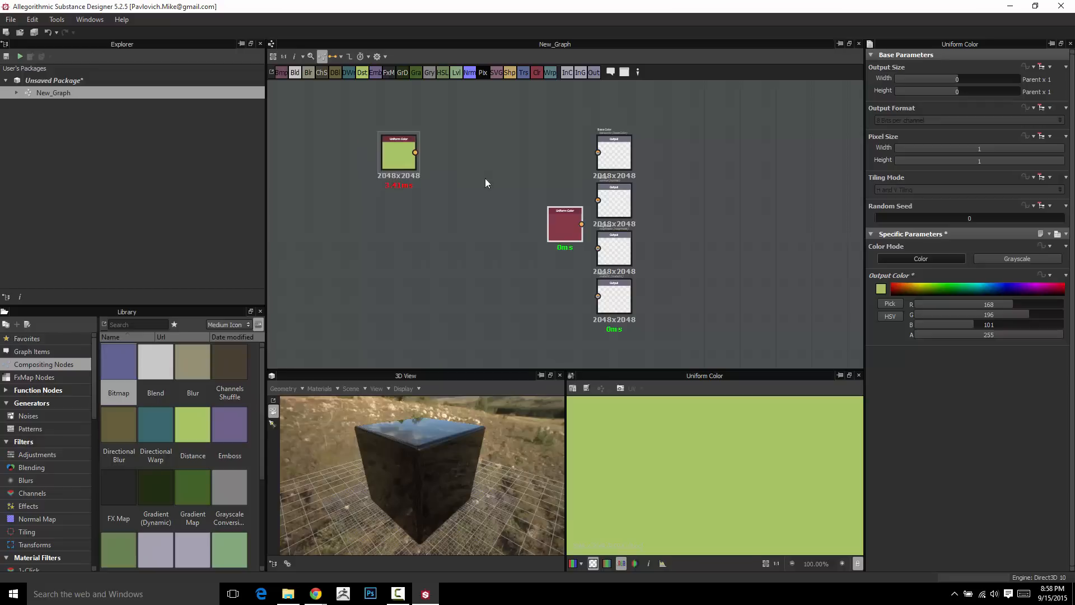
pyautogui.moveTo(570, 230); pyautogui.dragTo(404, 226)
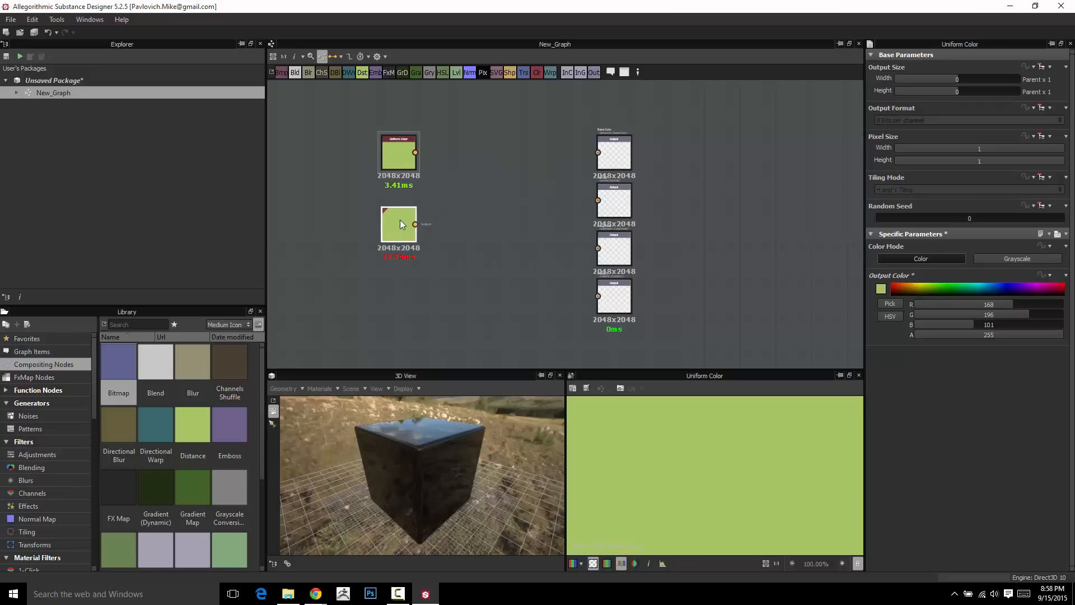
pyautogui.click(400, 219)
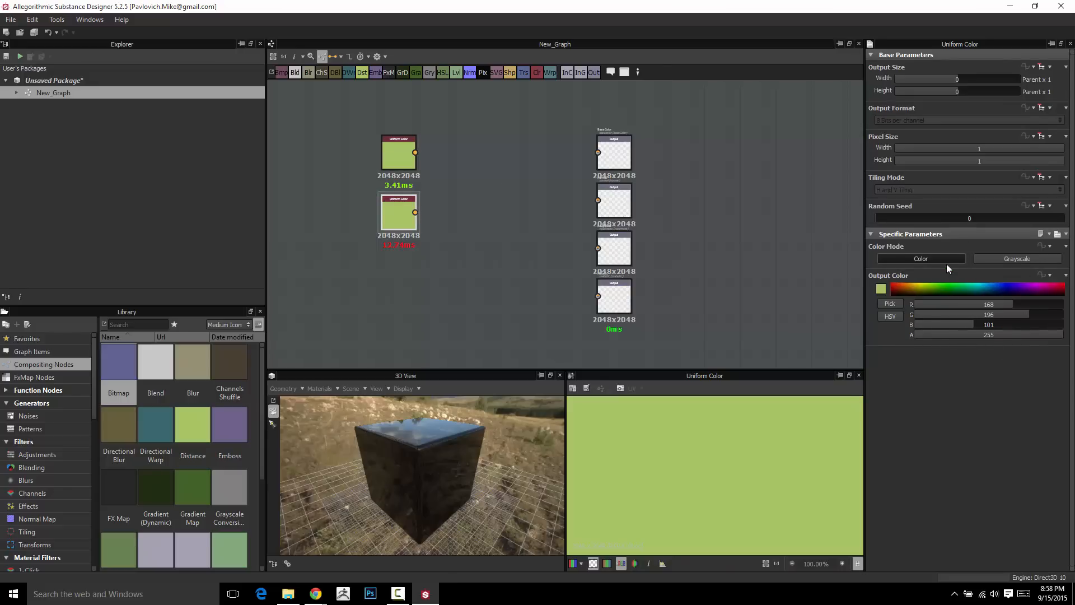
# Switch the duplicated Uniform Color node to grayscale and set its output color to a light gray of 170
pyautogui.click(1002, 259)
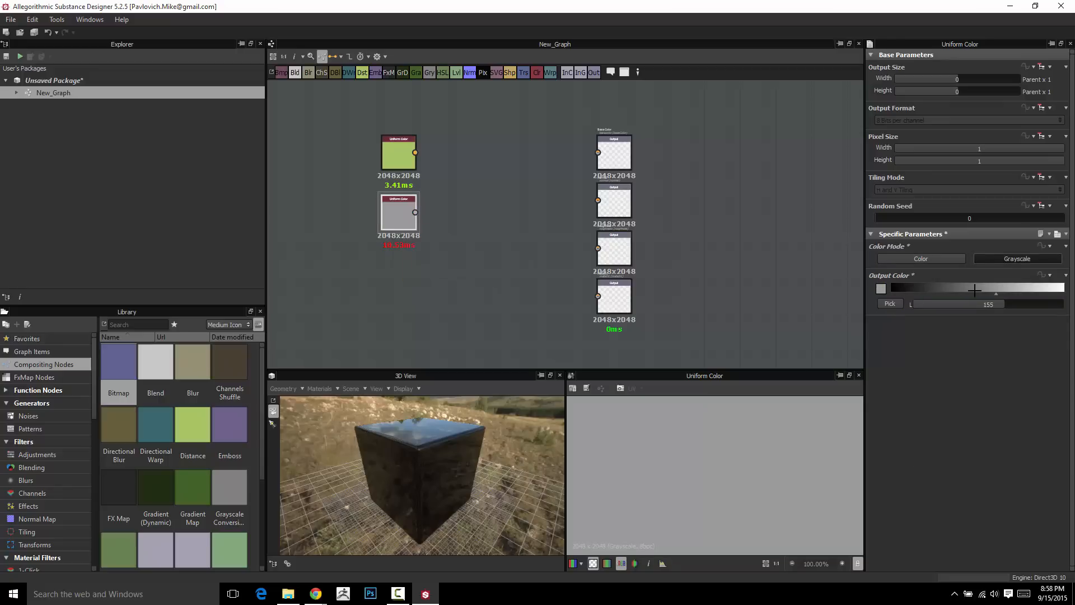
pyautogui.click(881, 289)
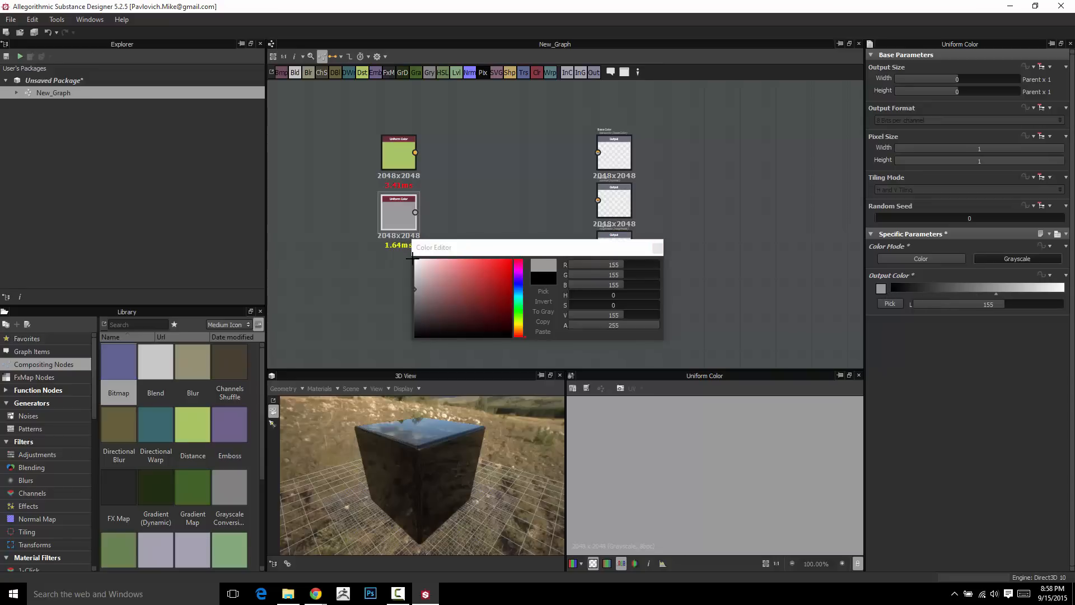
pyautogui.moveTo(417, 262); pyautogui.dragTo(419, 289)
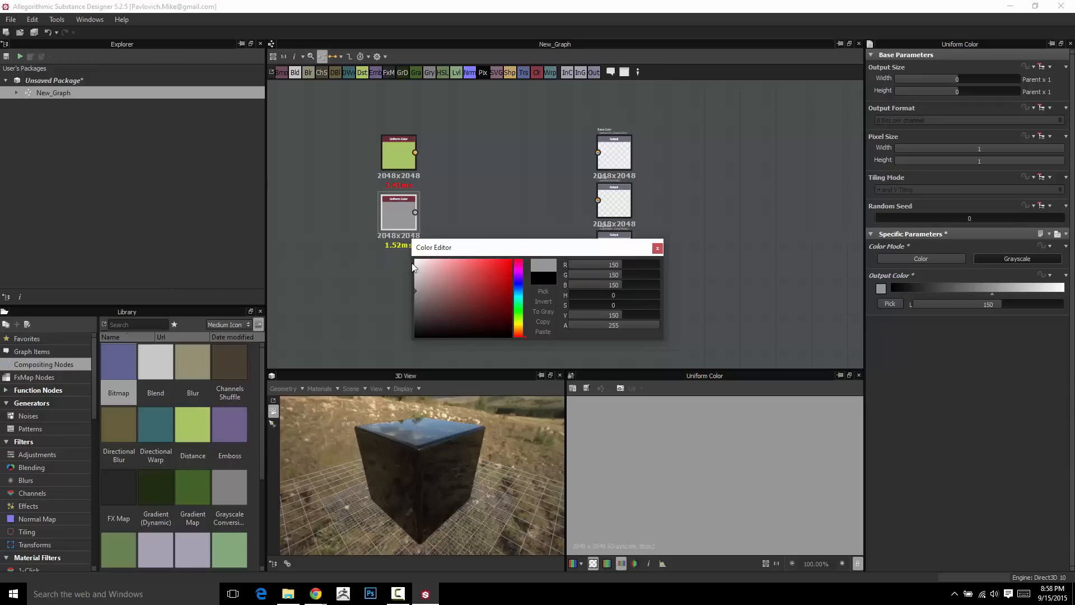
pyautogui.click(658, 248)
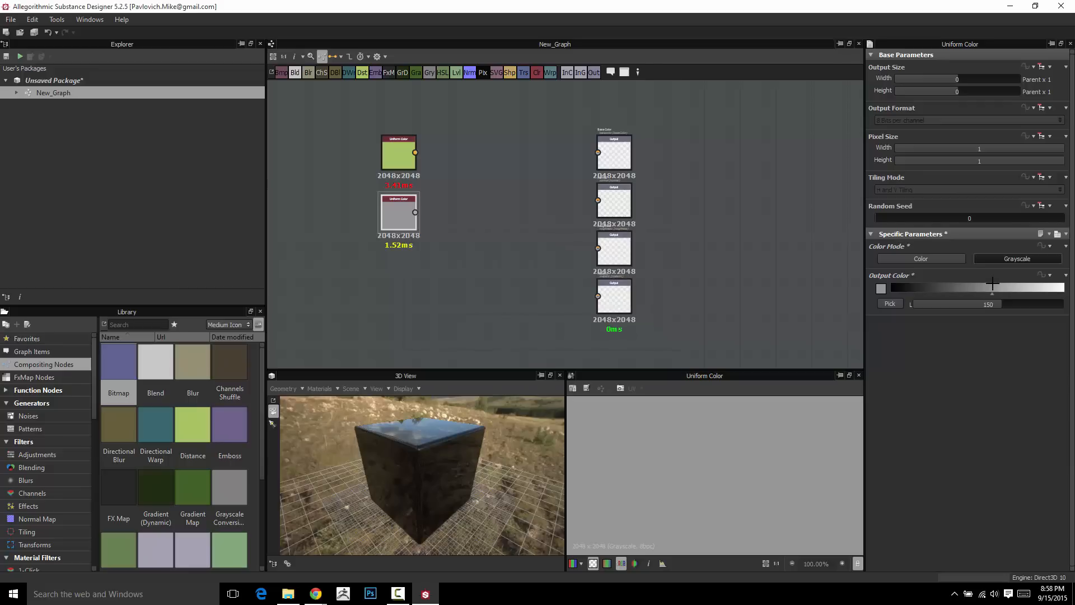
pyautogui.moveTo(992, 294)
pyautogui.mouseDown()
pyautogui.moveTo(977, 291)
pyautogui.moveTo(1007, 293)
pyautogui.moveTo(910, 294)
pyautogui.moveTo(1006, 293)
pyautogui.mouseUp()
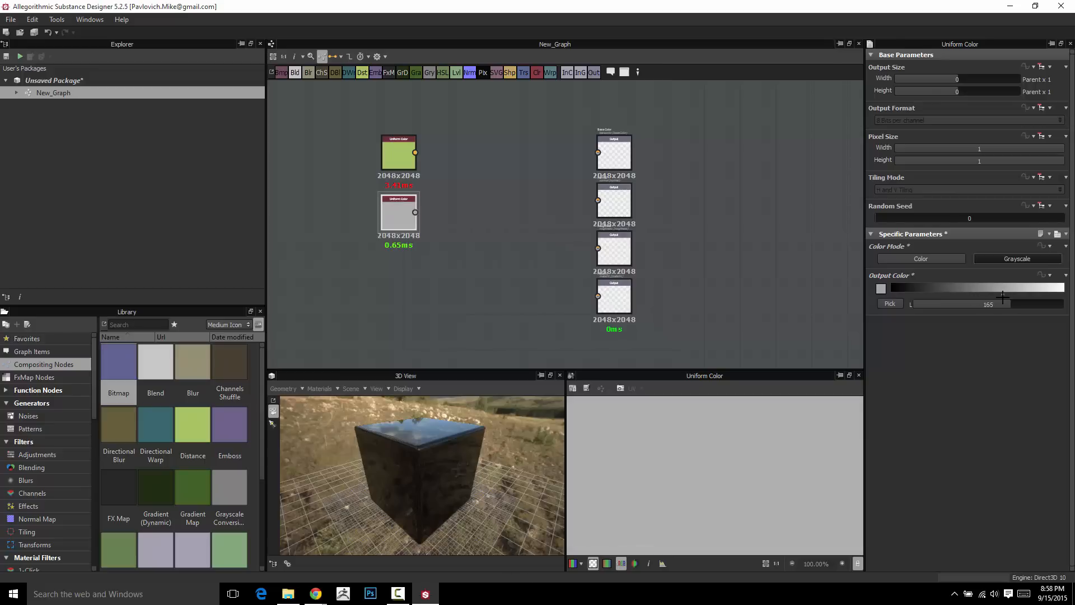
pyautogui.click(398, 147)
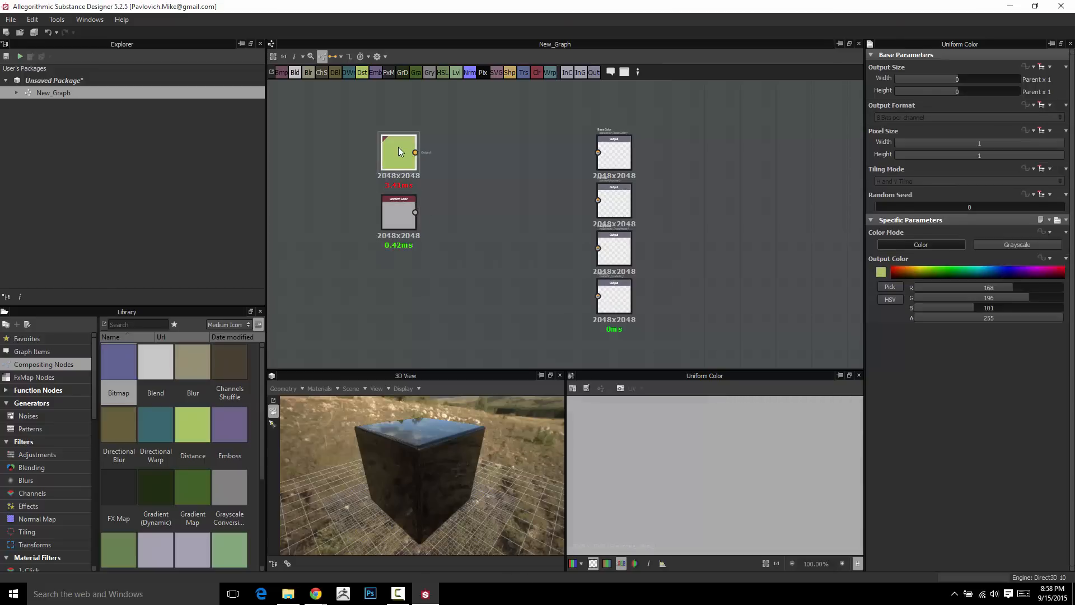
pyautogui.click(395, 217)
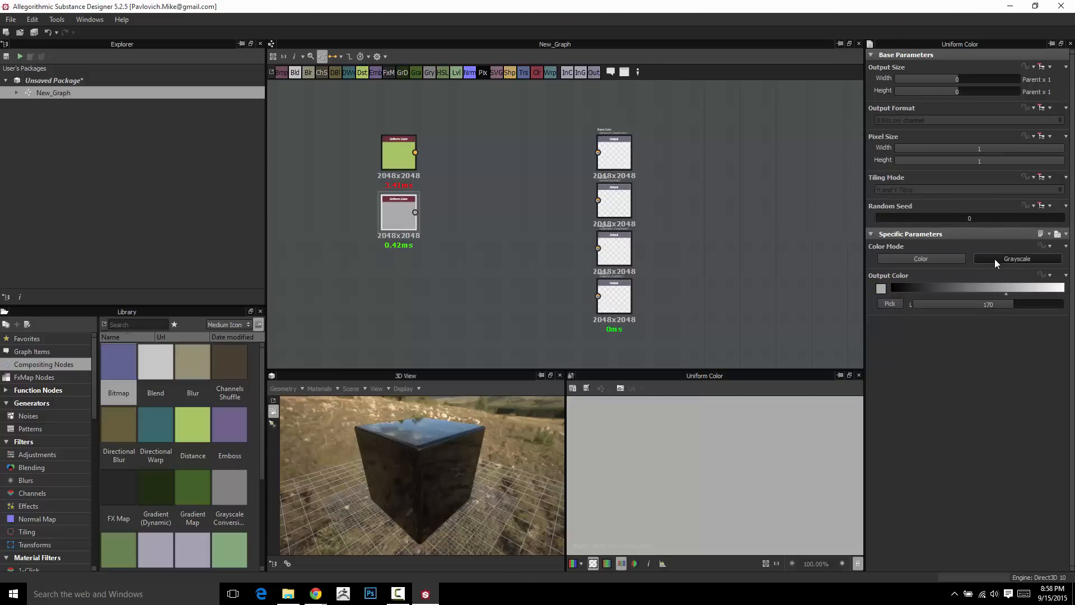
# Move the green Uniform Color node closer to the outputs and connect it to the Base Color output
pyautogui.click(393, 156)
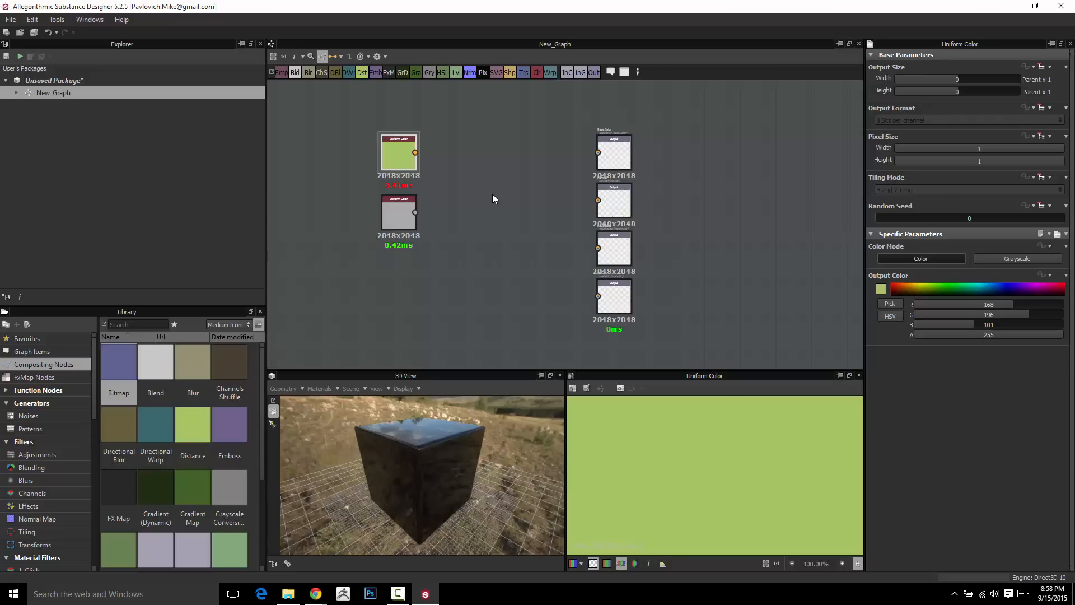
pyautogui.scroll(2, 492, 193)
pyautogui.moveTo(515, 190); pyautogui.dragTo(534, 170, button='middle')
pyautogui.scroll(-1, 519, 175)
pyautogui.scroll(1, 526, 188)
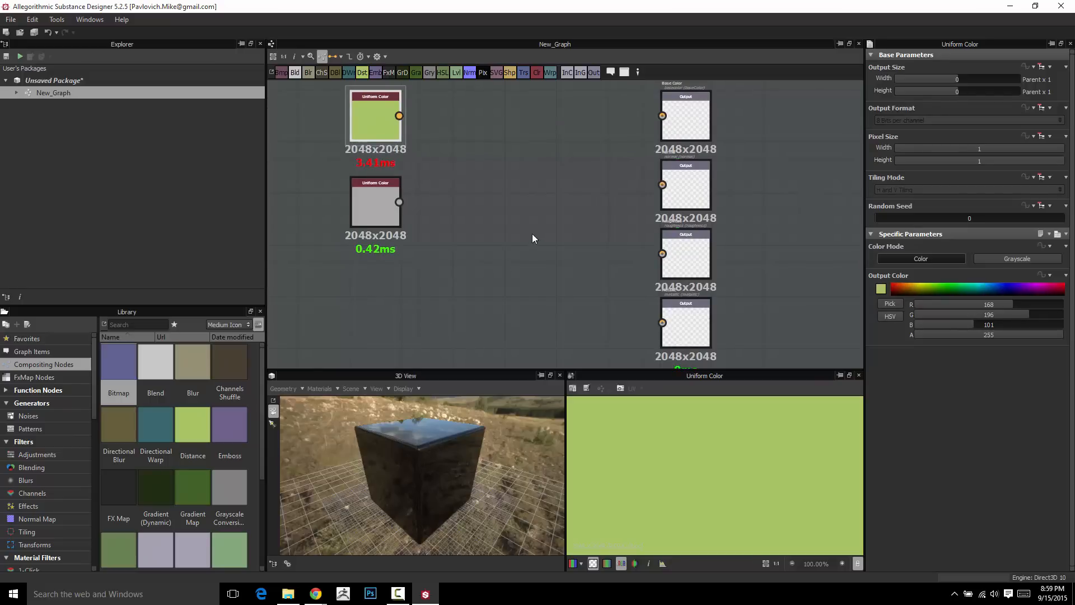
pyautogui.moveTo(532, 234); pyautogui.dragTo(508, 241, button='middle')
pyautogui.scroll(-1, 517, 233)
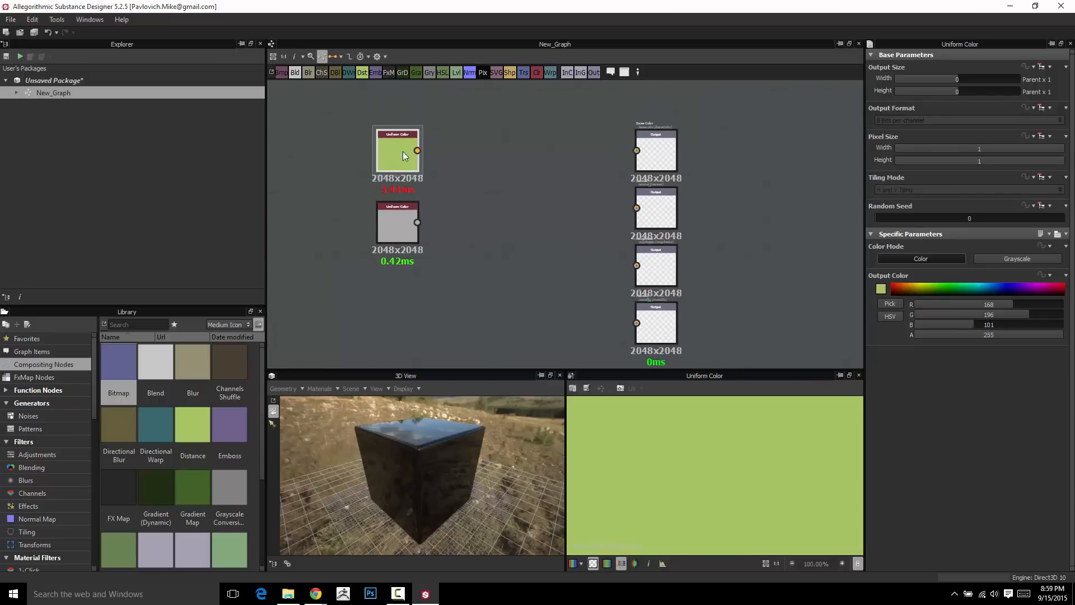
pyautogui.moveTo(401, 152); pyautogui.dragTo(480, 155)
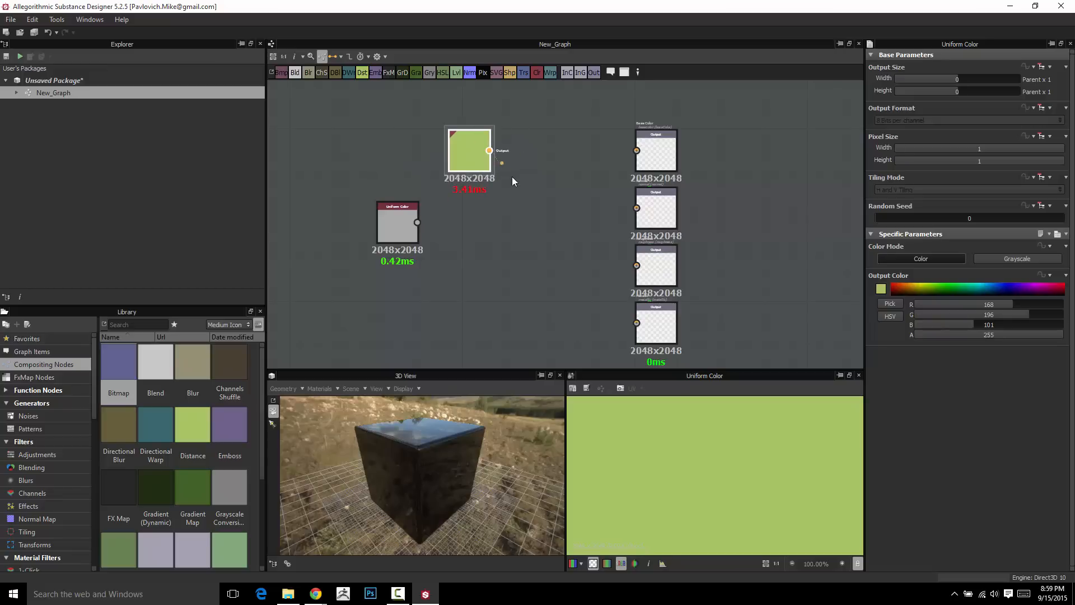
pyautogui.moveTo(622, 158); pyautogui.dragTo(637, 151)
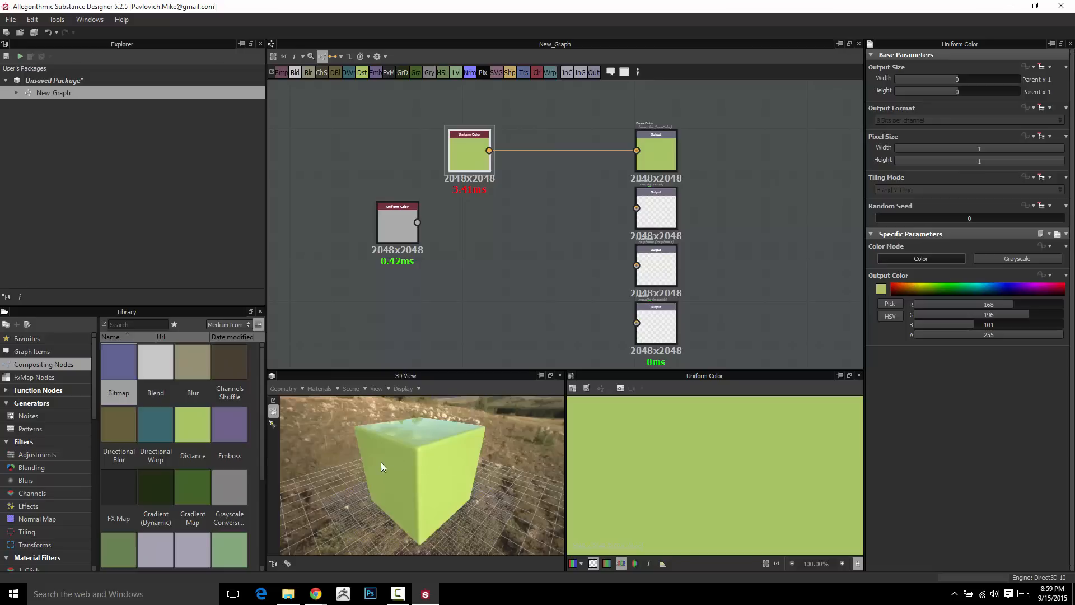
# Show the graph's outputs in the 3D view and inspect the cube from several angles
pyautogui.moveTo(381, 466); pyautogui.dragTo(421, 461)
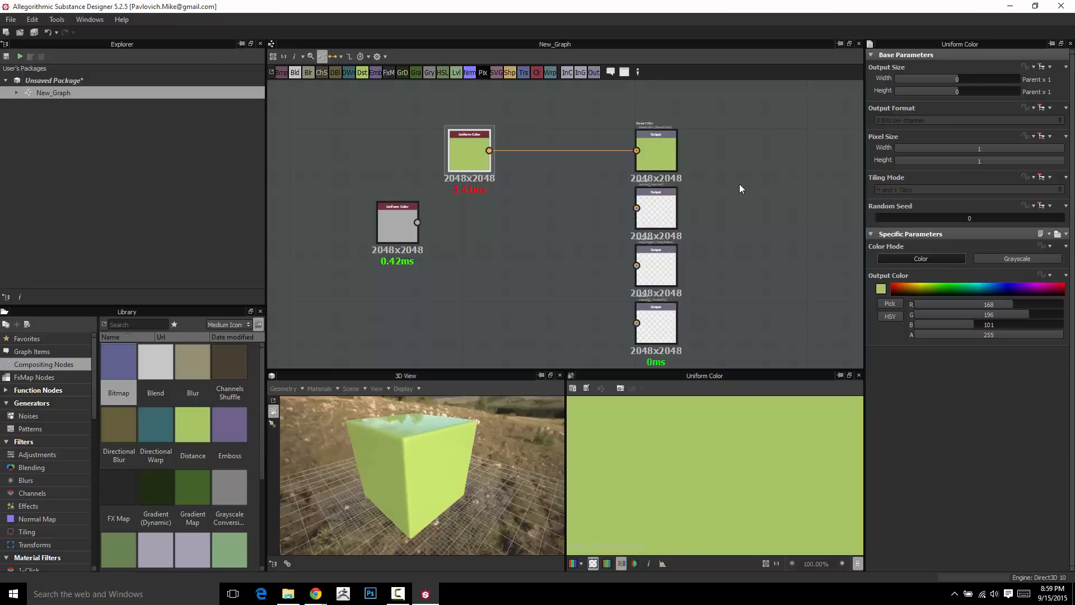
pyautogui.rightClick(737, 163)
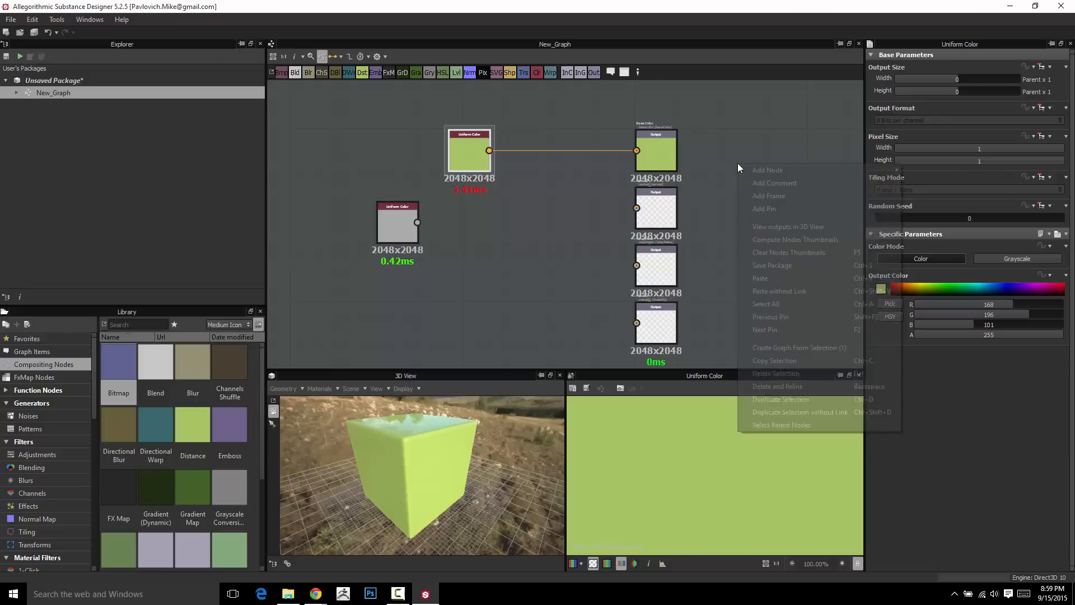
pyautogui.click(784, 228)
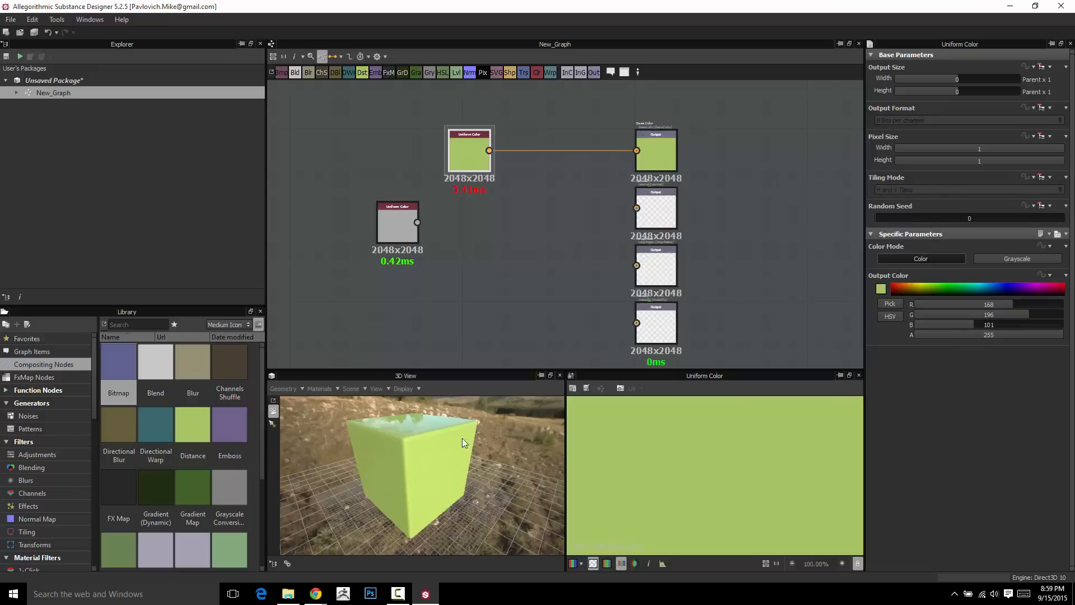
pyautogui.moveTo(463, 444)
pyautogui.mouseDown()
pyautogui.moveTo(515, 446)
pyautogui.moveTo(470, 462)
pyautogui.mouseUp()
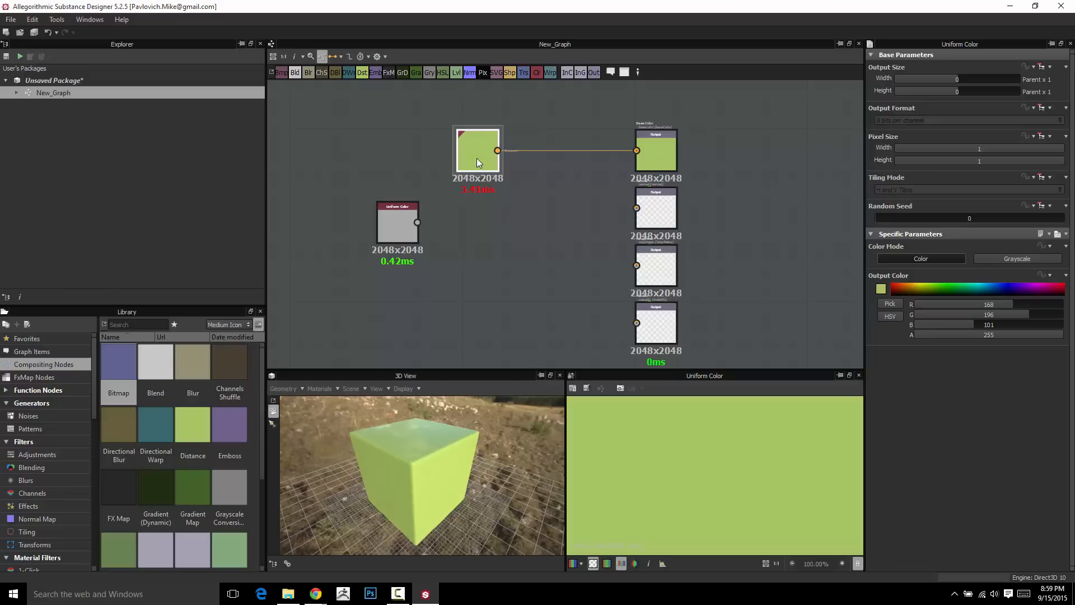
# Connect the gray Uniform Color node to the Roughness output and place it in line with that output
pyautogui.click(661, 217)
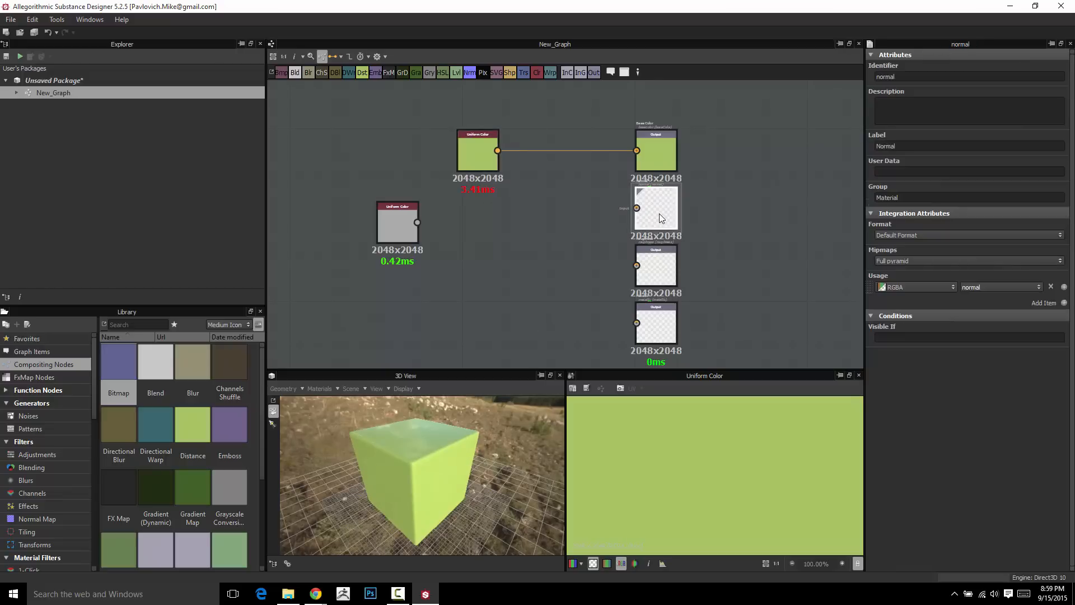
pyautogui.click(660, 273)
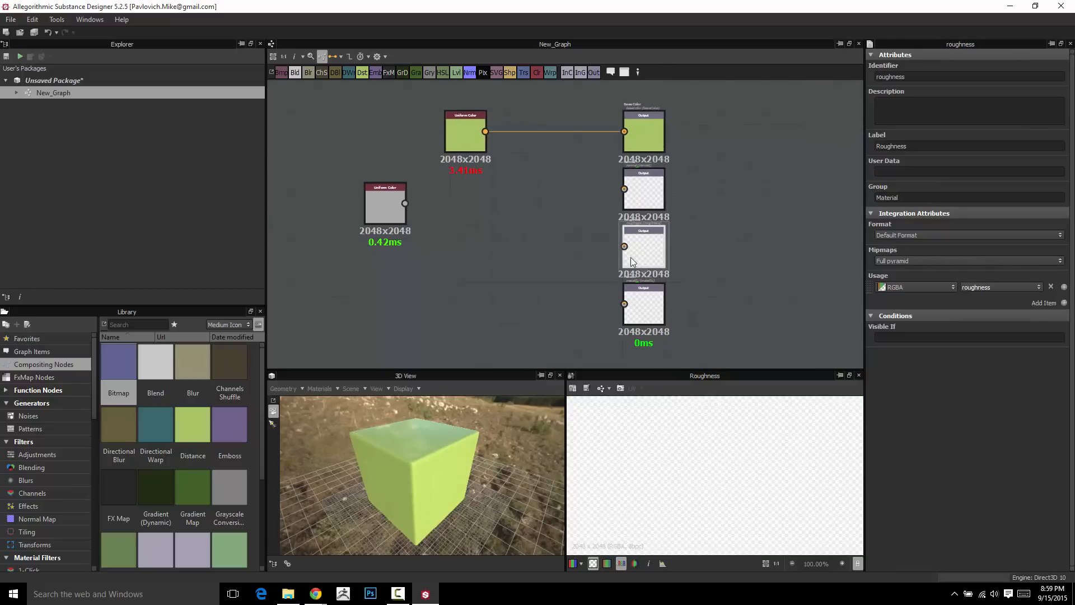
pyautogui.scroll(2, 632, 261)
pyautogui.moveTo(285, 210); pyautogui.dragTo(621, 241)
pyautogui.click(409, 253)
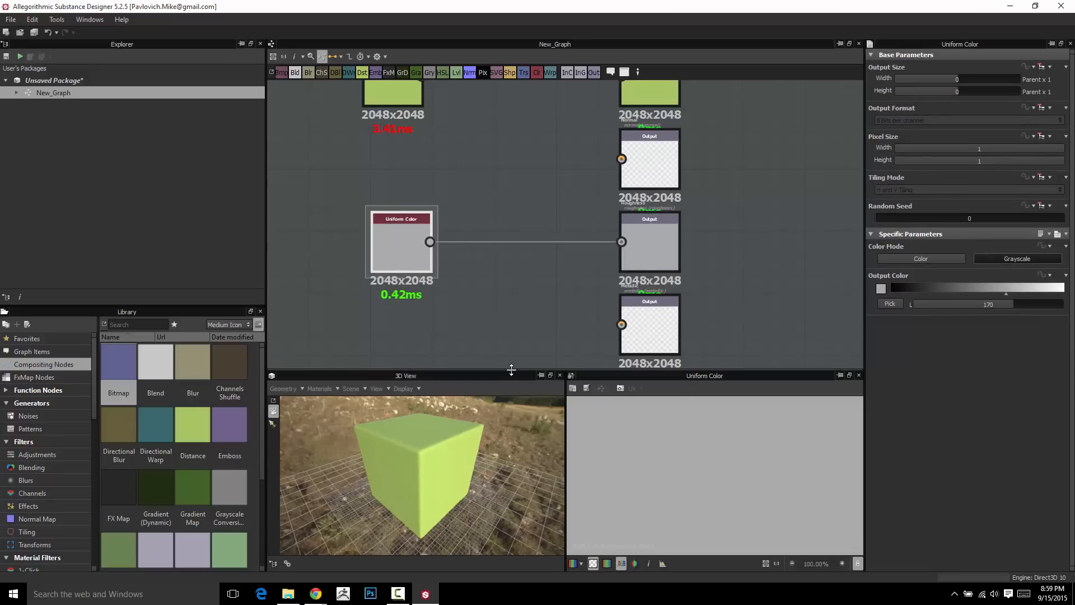
# Enlarge the 3D and 2D preview area below the graph and view the cube from another angle
pyautogui.moveTo(507, 370); pyautogui.dragTo(482, 333)
pyautogui.scroll(-2, 525, 287)
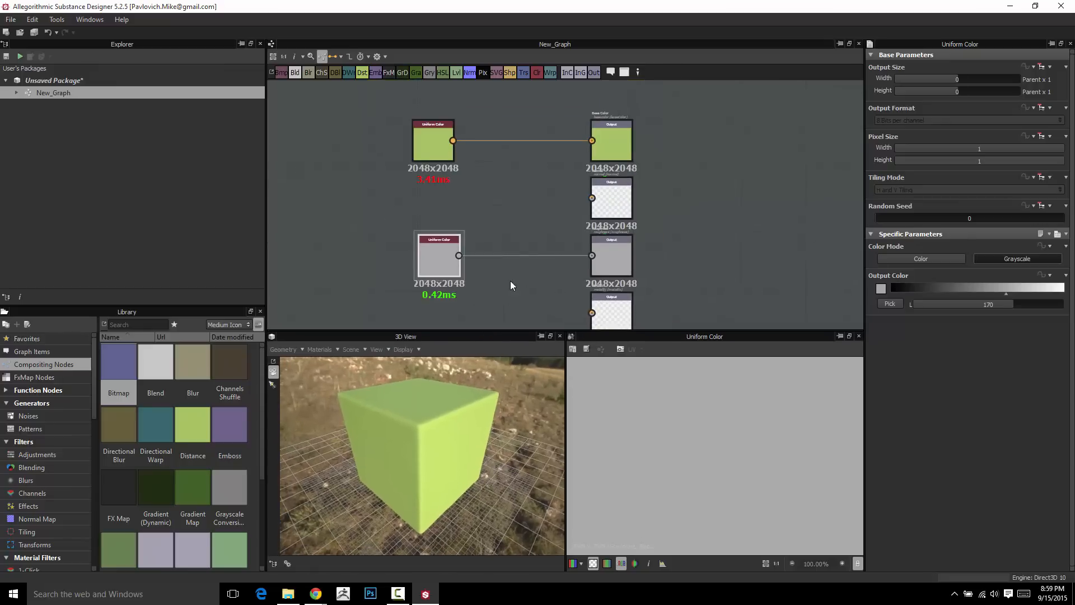
pyautogui.scroll(-1, 507, 269)
pyautogui.moveTo(424, 439); pyautogui.dragTo(404, 383)
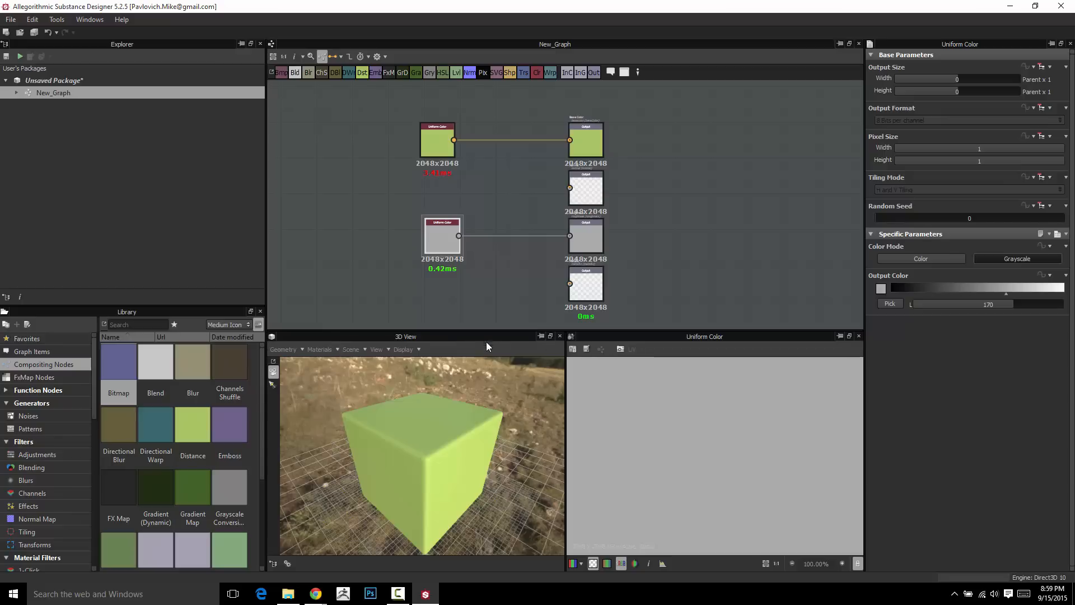
# Try docking the 3D view as a tab together with the 2D view, and bring the 2D view forward
pyautogui.moveTo(470, 338); pyautogui.dragTo(0, 256)
pyautogui.moveTo(102, 308); pyautogui.dragTo(482, 386)
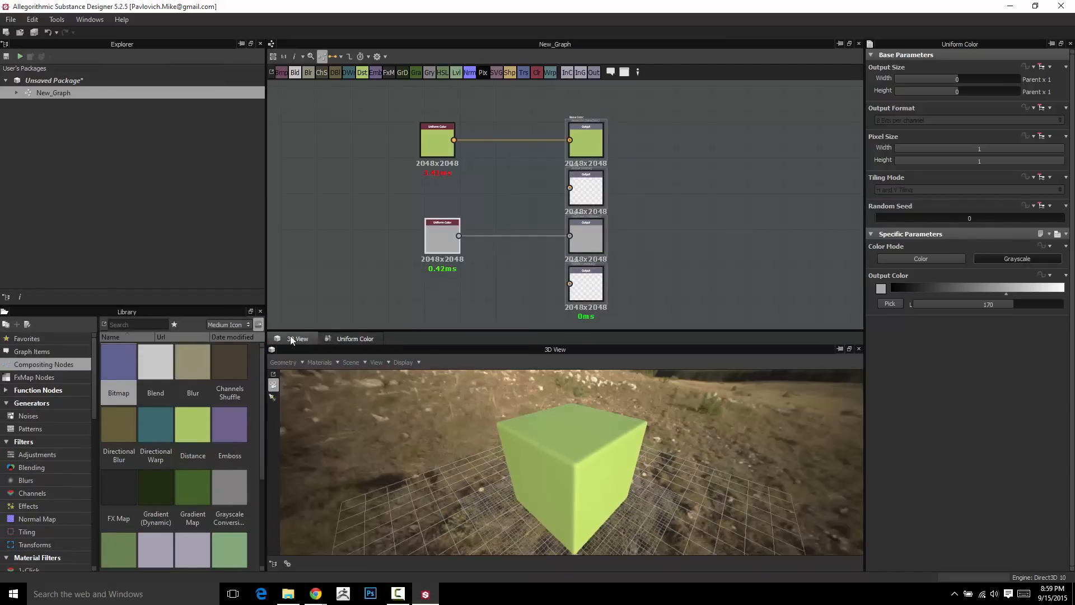
pyautogui.click(342, 339)
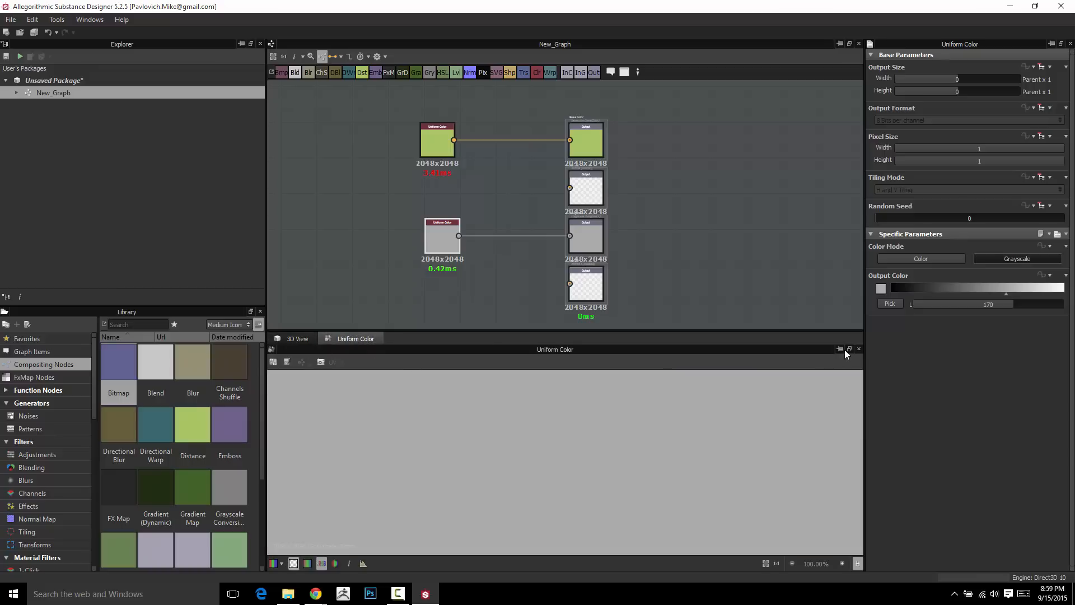
# Restore the default window layout
pyautogui.click(58, 21)
pyautogui.moveTo(87, 22)
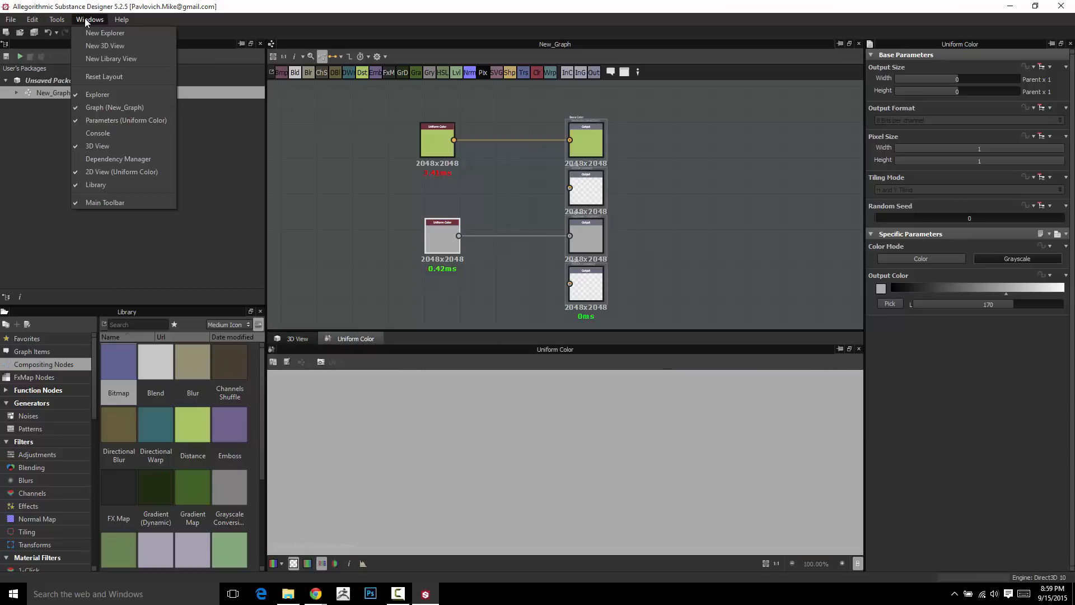
pyautogui.click(104, 76)
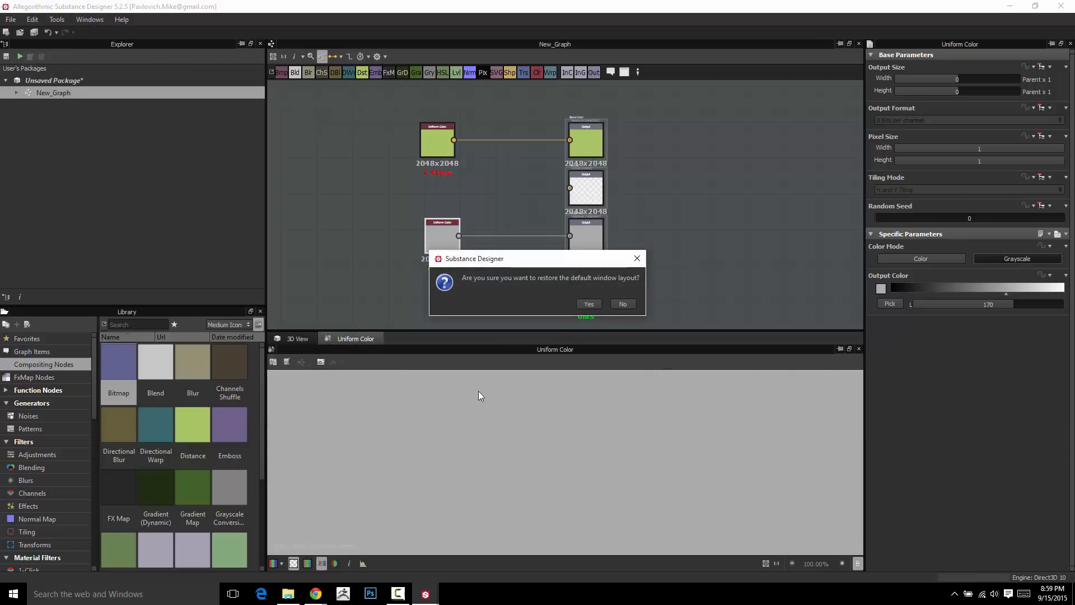
pyautogui.click(588, 303)
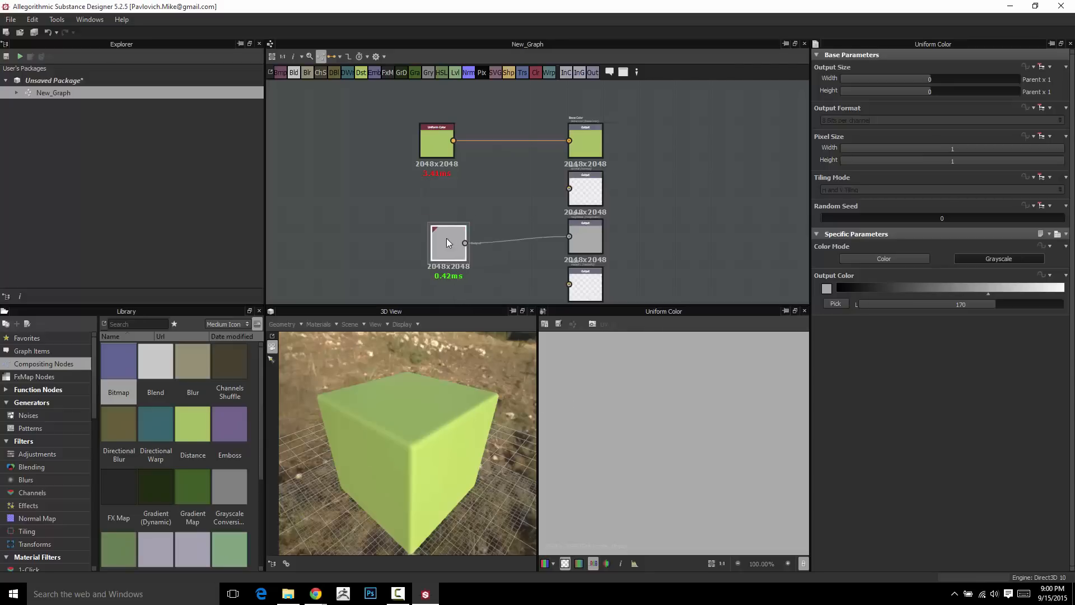
# Examine the cube in the 3D view and the attributes of the Roughness output node
pyautogui.moveTo(431, 424); pyautogui.dragTo(403, 393)
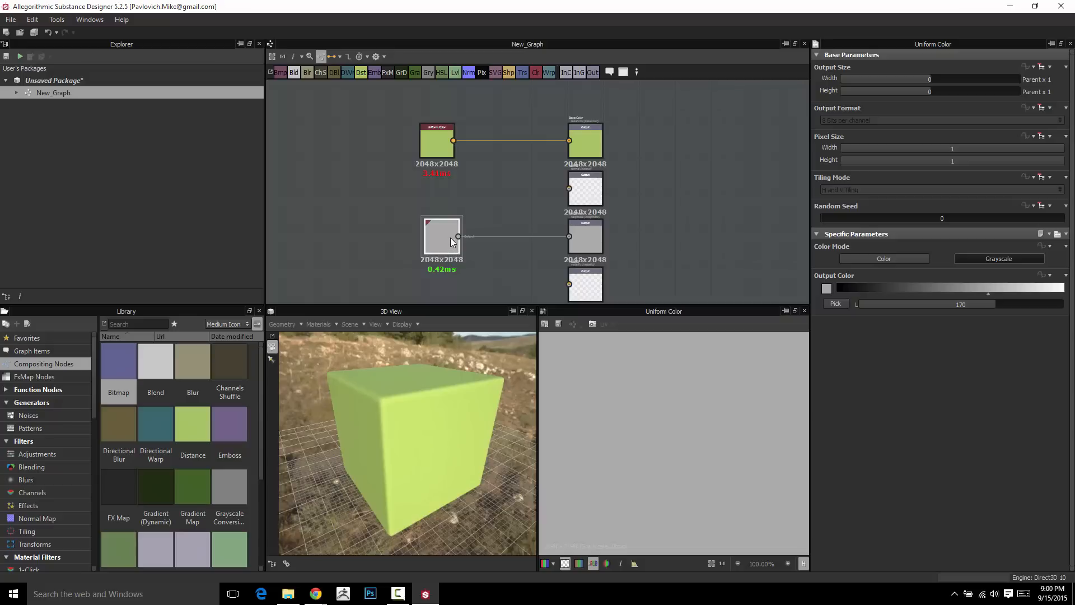
pyautogui.click(587, 234)
pyautogui.scroll(4, 589, 221)
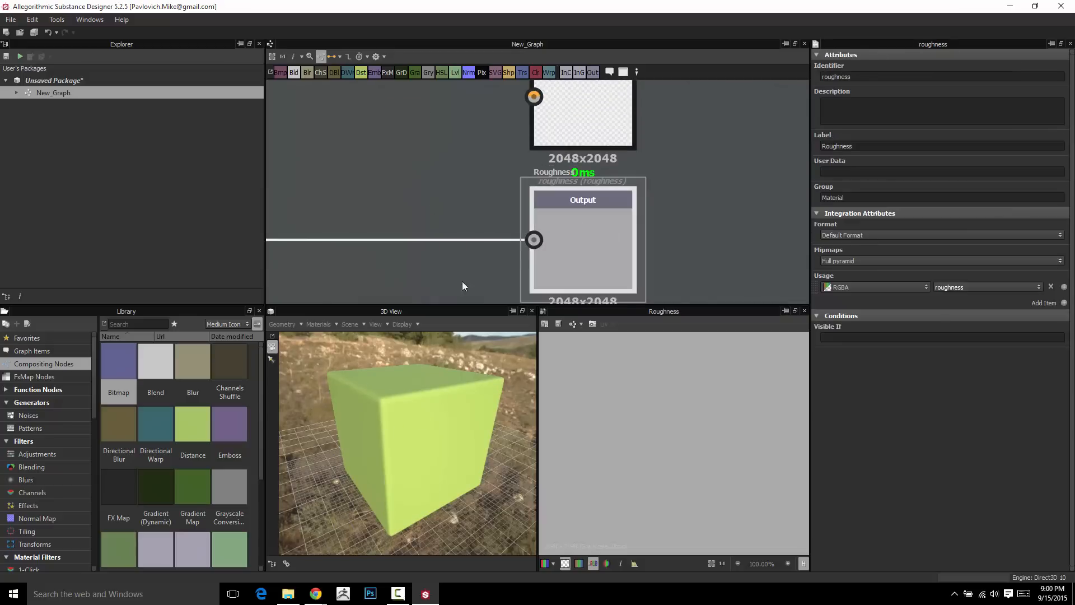
pyautogui.scroll(-4, 462, 286)
pyautogui.moveTo(404, 220); pyautogui.dragTo(456, 230, button='middle')
# Test the gray roughness node at 30, darker still, and at 255, inspecting the cube's reflections after each change
pyautogui.click(386, 234)
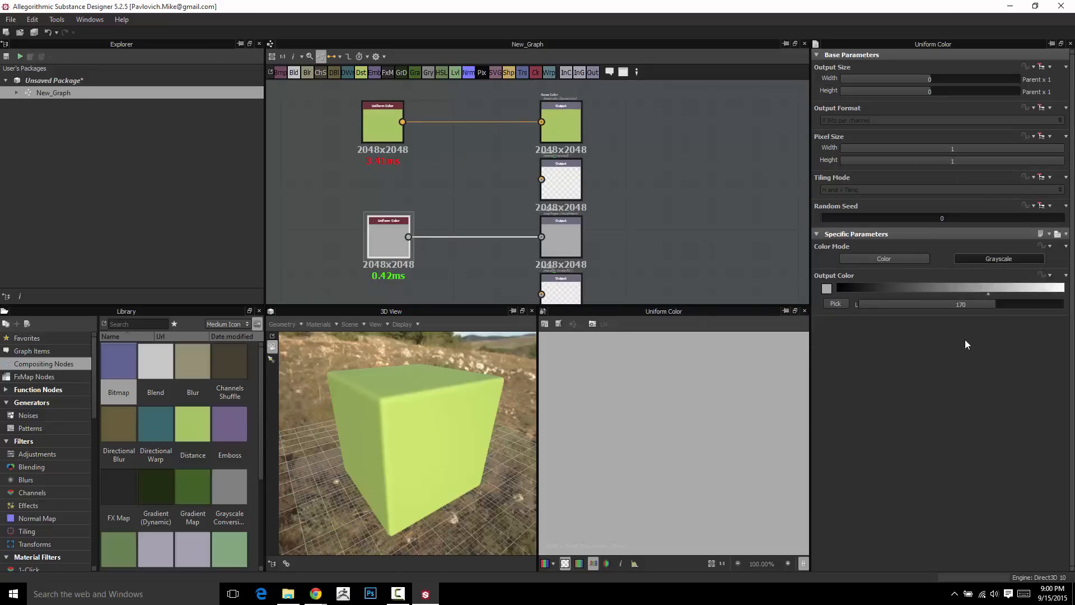
pyautogui.click(858, 288)
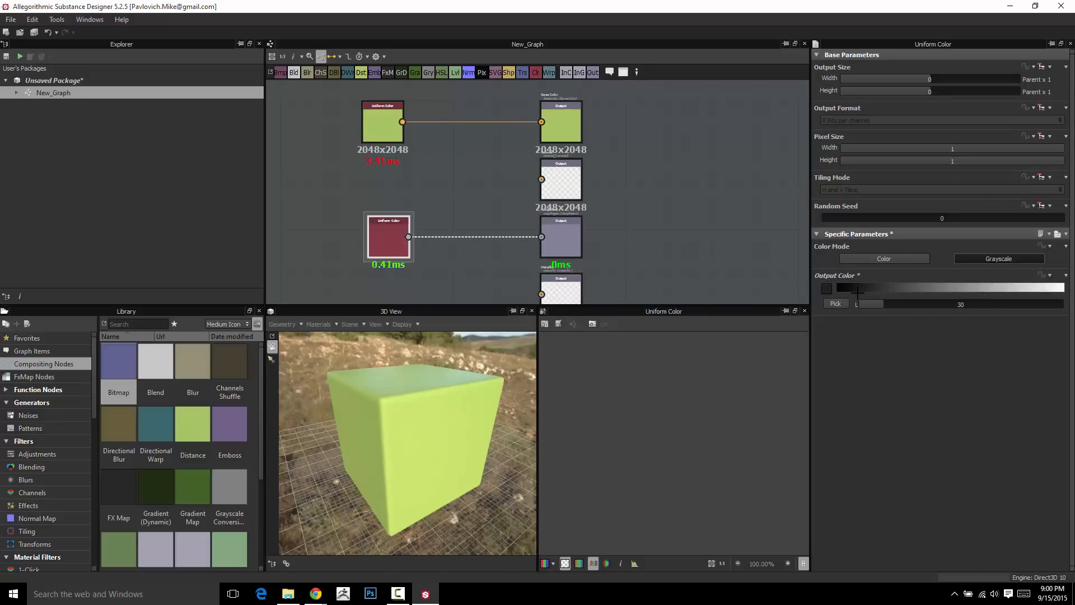
pyautogui.moveTo(421, 414); pyautogui.dragTo(482, 411)
pyautogui.moveTo(859, 292); pyautogui.dragTo(827, 297)
pyautogui.moveTo(425, 417)
pyautogui.mouseDown()
pyautogui.moveTo(418, 452)
pyautogui.moveTo(402, 454)
pyautogui.moveTo(439, 399)
pyautogui.moveTo(415, 438)
pyautogui.moveTo(422, 433)
pyautogui.mouseUp()
pyautogui.moveTo(840, 289); pyautogui.dragTo(1067, 288)
pyautogui.moveTo(396, 415); pyautogui.dragTo(420, 430)
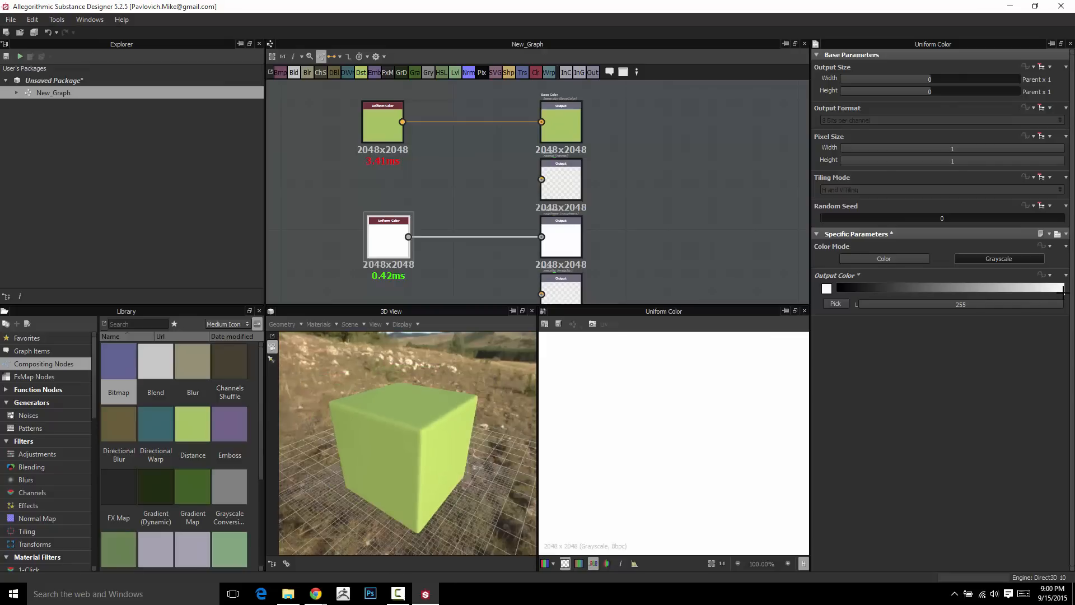
# Set the roughness Uniform Color node to a mid gray of 133 and check the cube's surface
pyautogui.moveTo(1063, 289); pyautogui.dragTo(954, 294)
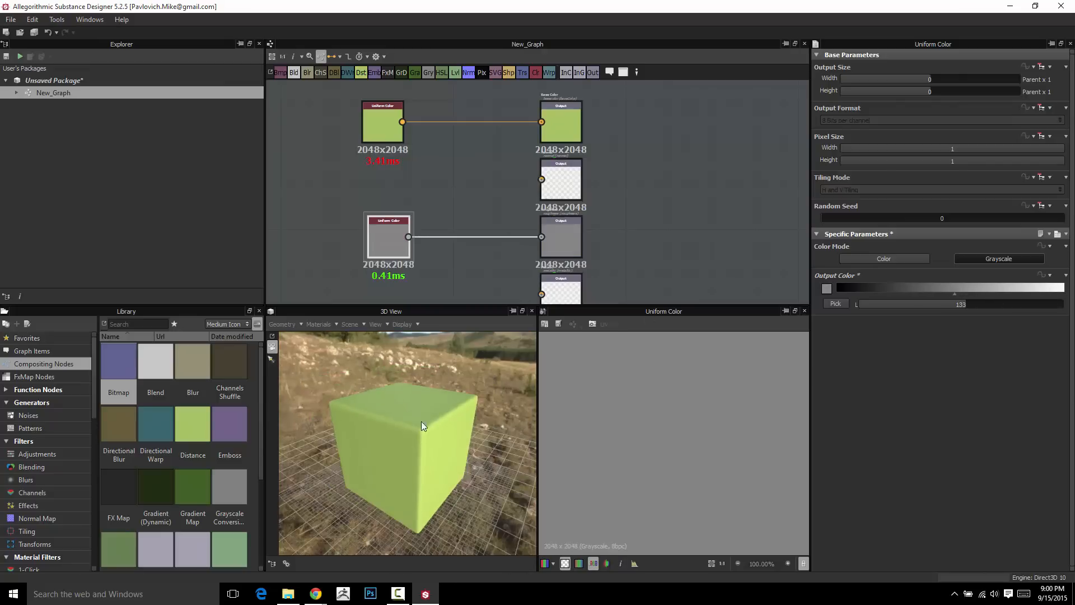
pyautogui.moveTo(421, 420)
pyautogui.mouseDown()
pyautogui.moveTo(438, 426)
pyautogui.moveTo(404, 414)
pyautogui.mouseUp()
pyautogui.scroll(-2, 417, 230)
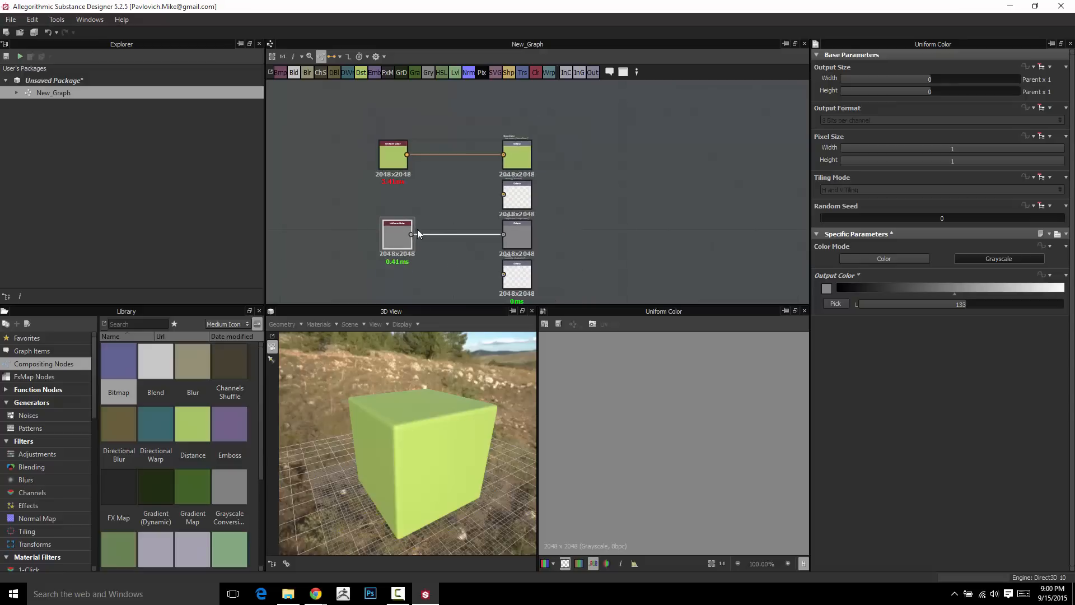
pyautogui.moveTo(444, 195); pyautogui.dragTo(447, 150, button='middle')
pyautogui.scroll(3, 513, 240)
pyautogui.moveTo(439, 216); pyautogui.dragTo(479, 216, button='middle')
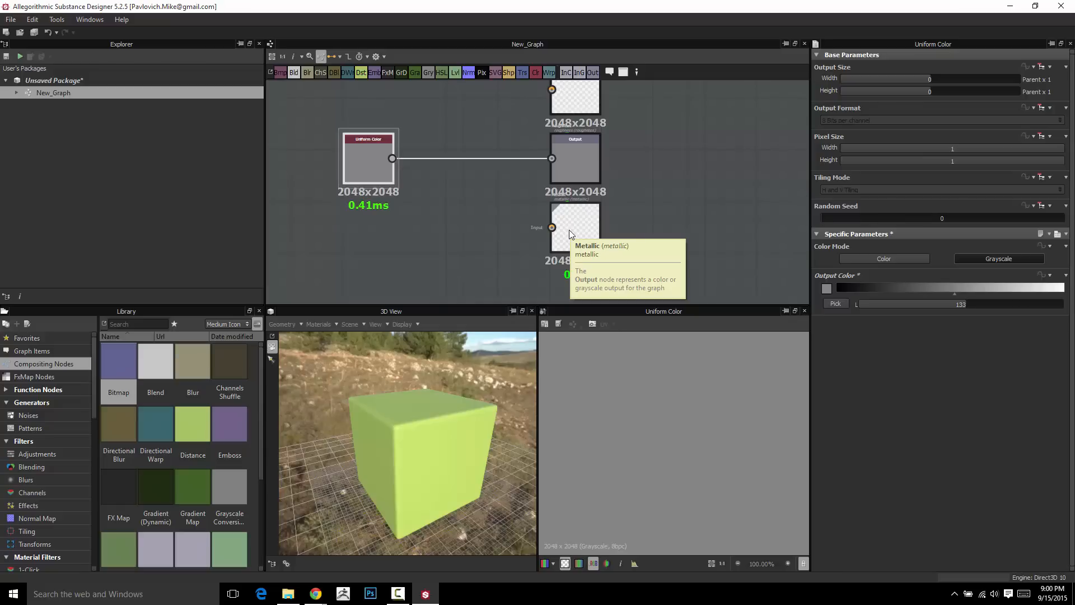
pyautogui.moveTo(460, 138); pyautogui.dragTo(457, 185, button='middle')
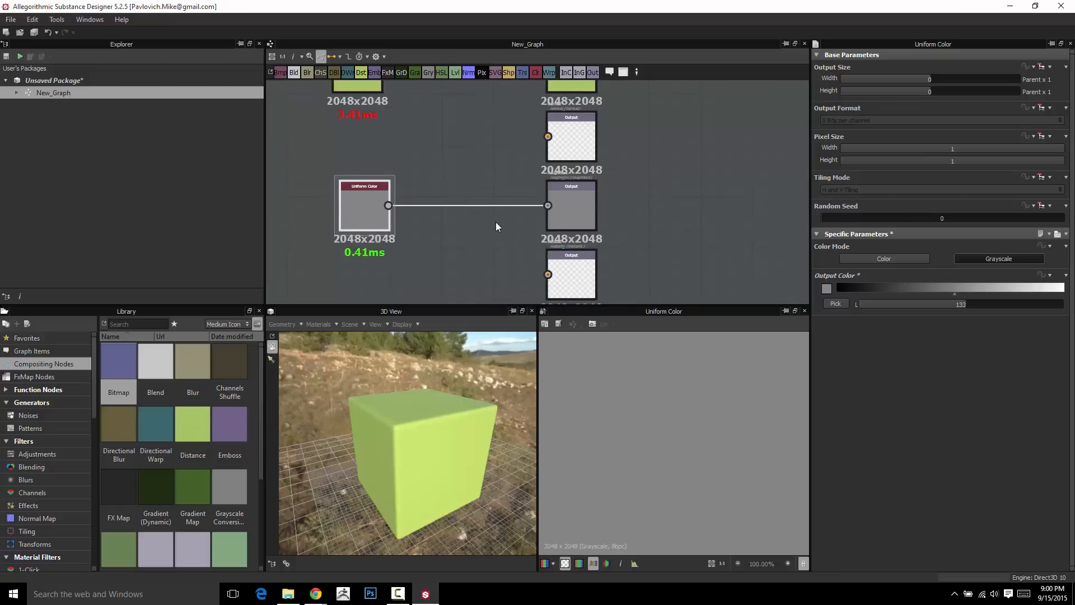
# Add a grayscale Uniform Color node, connect it to the Metallic output and place it below the roughness color node
pyautogui.moveTo(497, 246); pyautogui.dragTo(471, 170, button='middle')
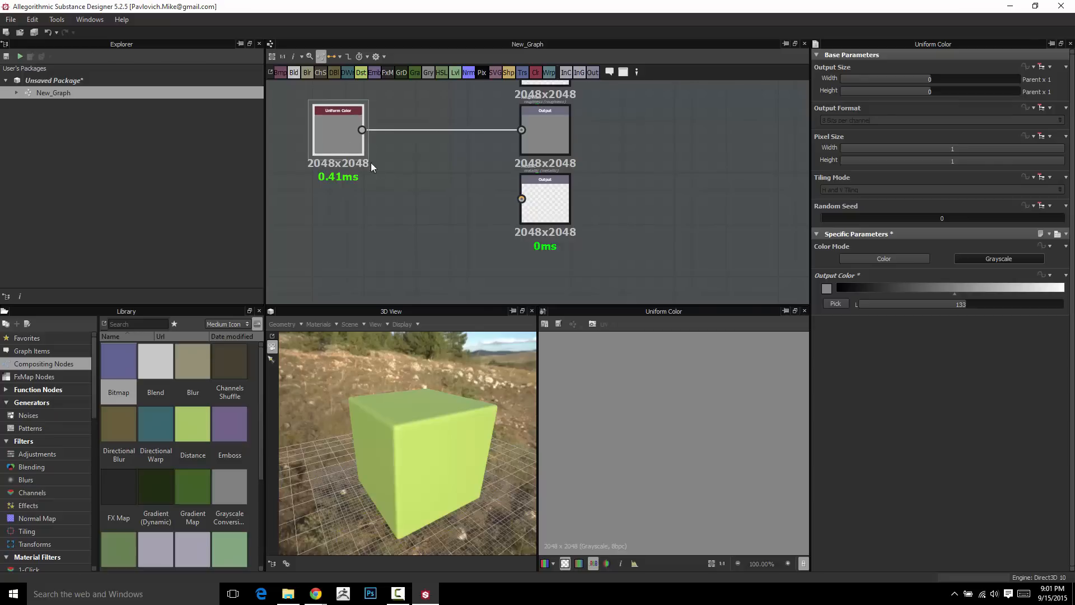
pyautogui.rightClick(425, 162)
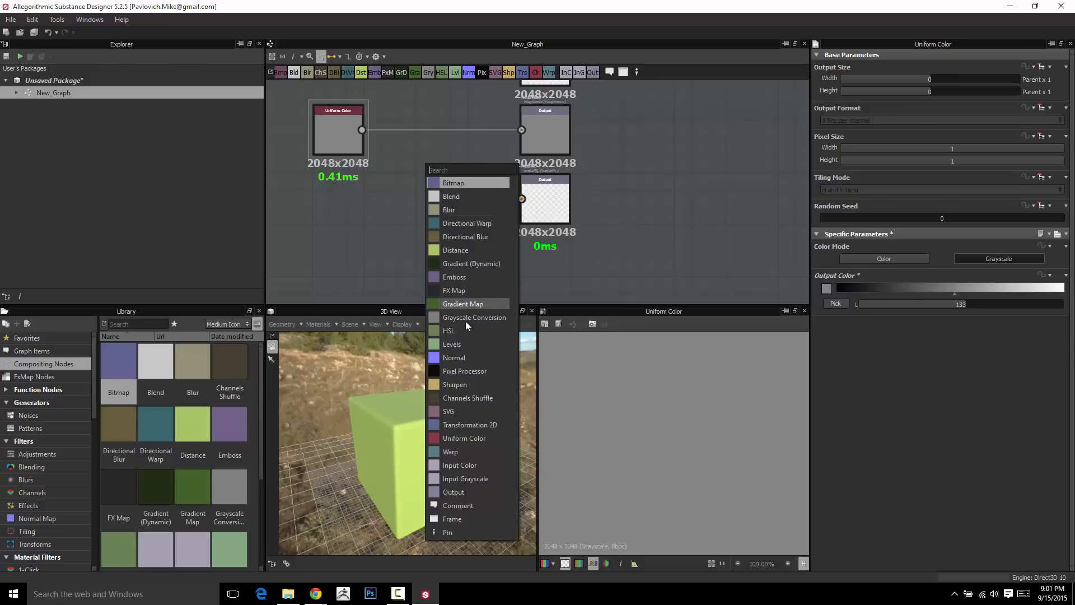
pyautogui.click(458, 437)
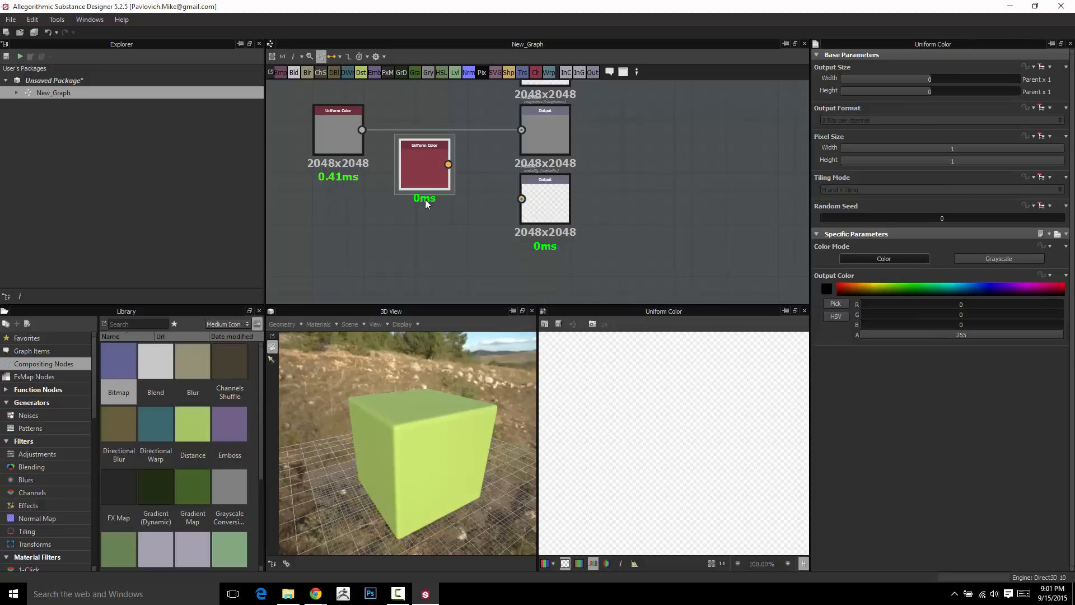
pyautogui.moveTo(425, 160); pyautogui.dragTo(518, 200)
pyautogui.click(967, 257)
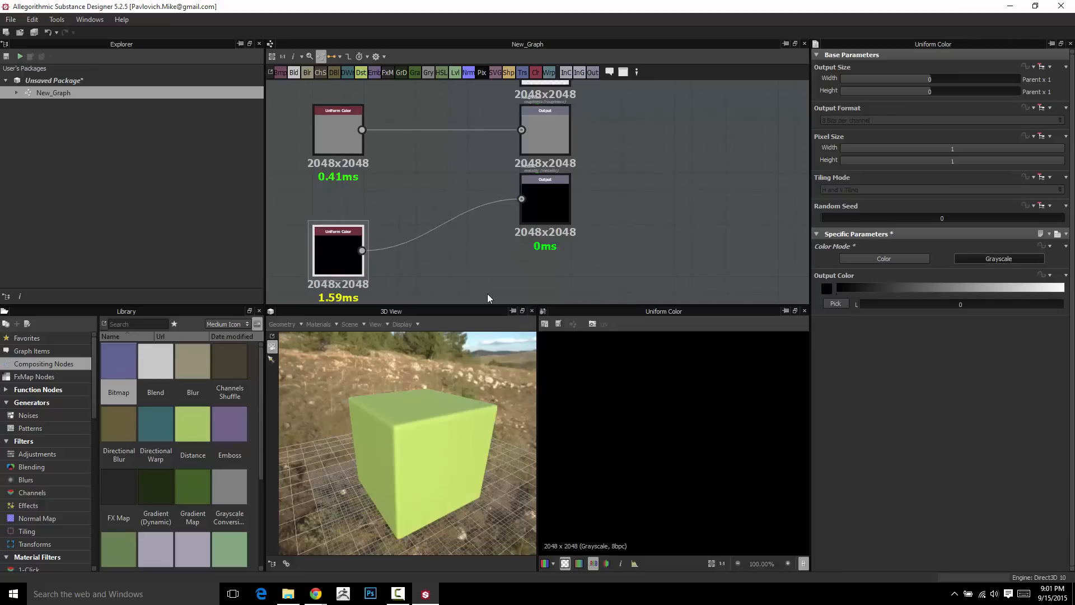
pyautogui.moveTo(328, 253); pyautogui.dragTo(328, 218)
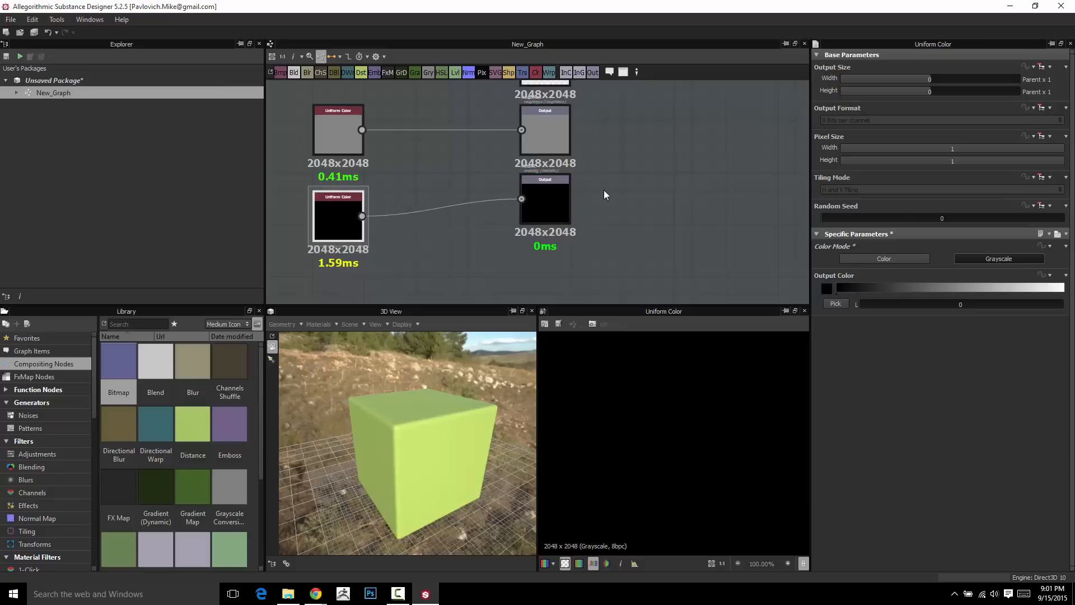
# Set the metallic Uniform Color node to white, 255, and inspect the cube's metallic look from several angles
pyautogui.moveTo(397, 366); pyautogui.dragTo(373, 342)
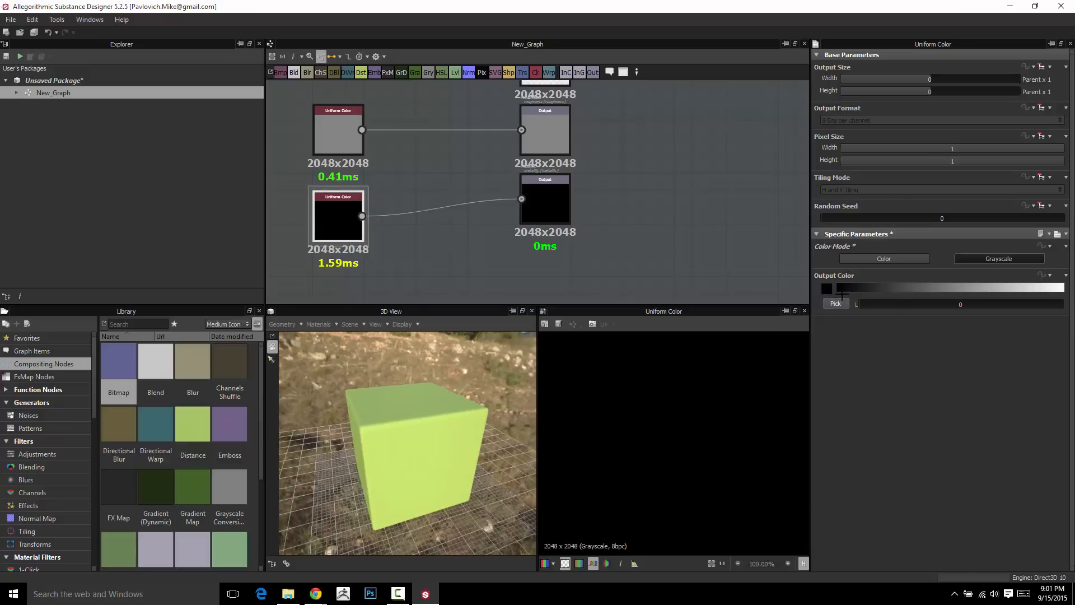
pyautogui.click(1054, 288)
pyautogui.moveTo(1054, 289)
pyautogui.mouseDown()
pyautogui.moveTo(879, 289)
pyautogui.moveTo(1071, 295)
pyautogui.mouseUp()
pyautogui.moveTo(402, 435); pyautogui.dragTo(431, 378)
pyautogui.scroll(-3, 422, 238)
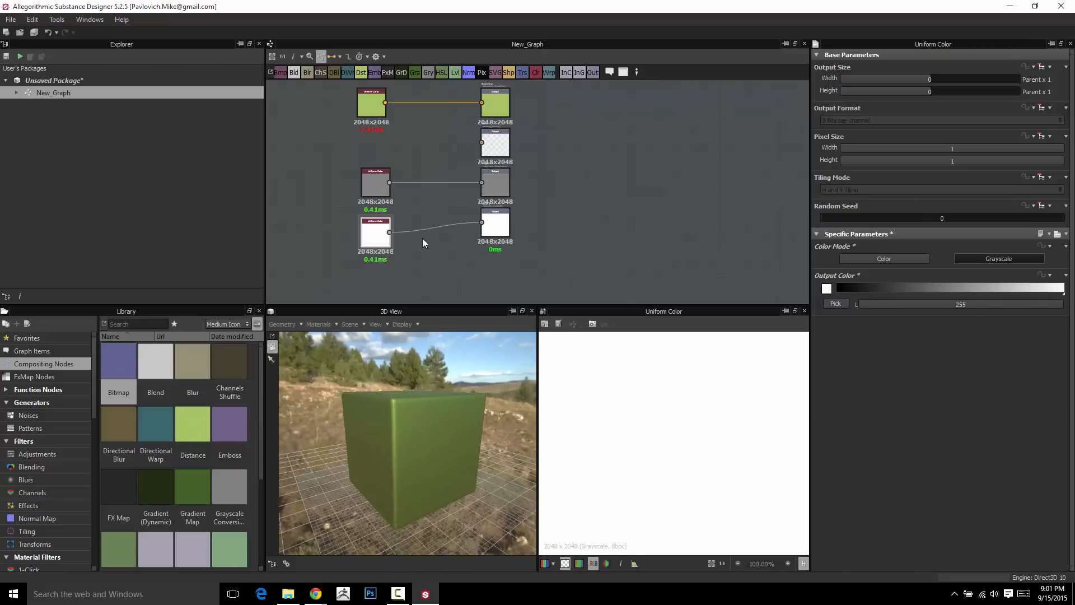
pyautogui.scroll(1, 417, 207)
pyautogui.moveTo(424, 192)
pyautogui.mouseDown(button='middle')
pyautogui.moveTo(408, 222)
pyautogui.moveTo(433, 200)
pyautogui.mouseUp(button='middle')
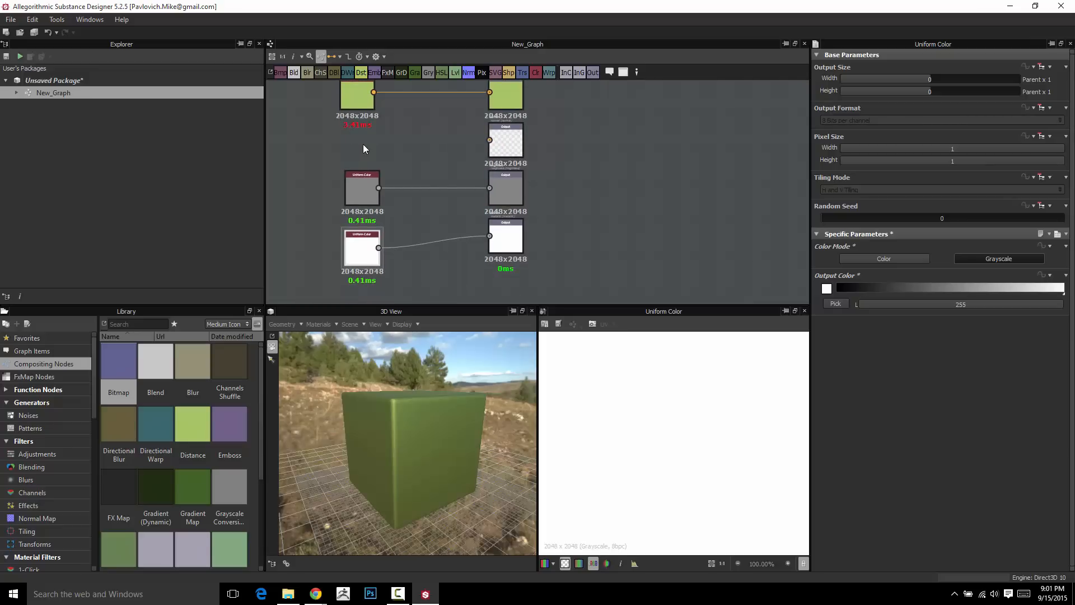
pyautogui.moveTo(411, 147); pyautogui.dragTo(401, 158, button='middle')
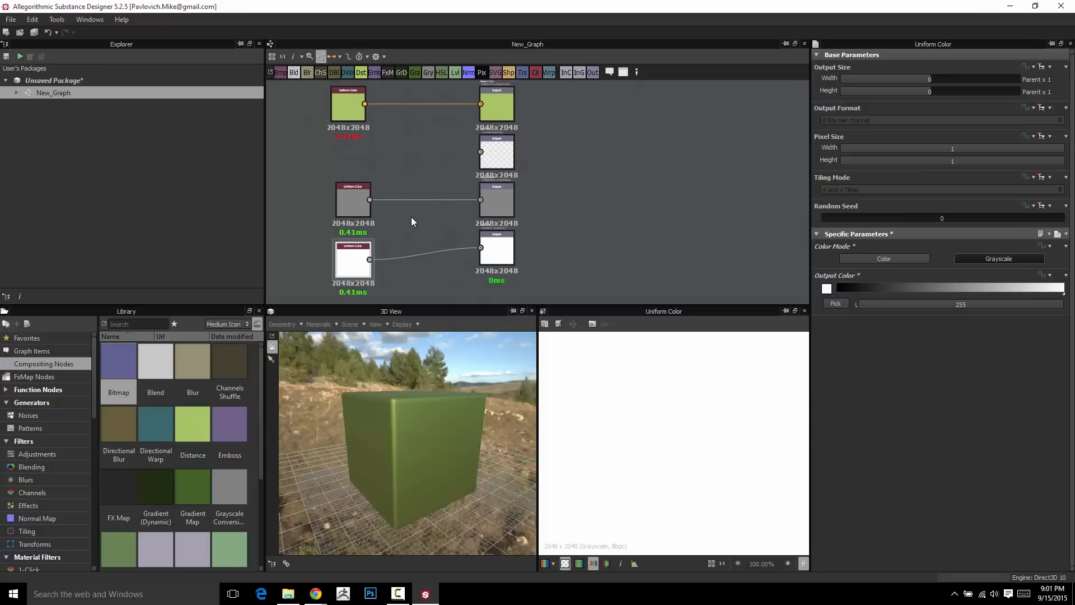
pyautogui.moveTo(314, 415); pyautogui.dragTo(433, 413)
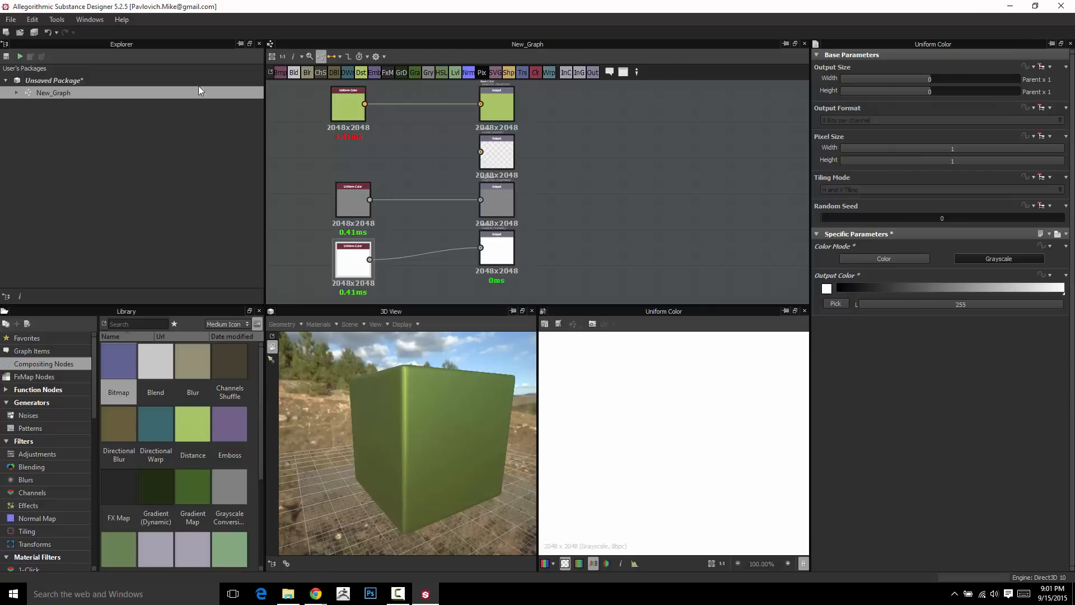
# Save the unsaved package to the Desktop as metallic_mint_green
pyautogui.click(56, 83)
pyautogui.rightClick(56, 83)
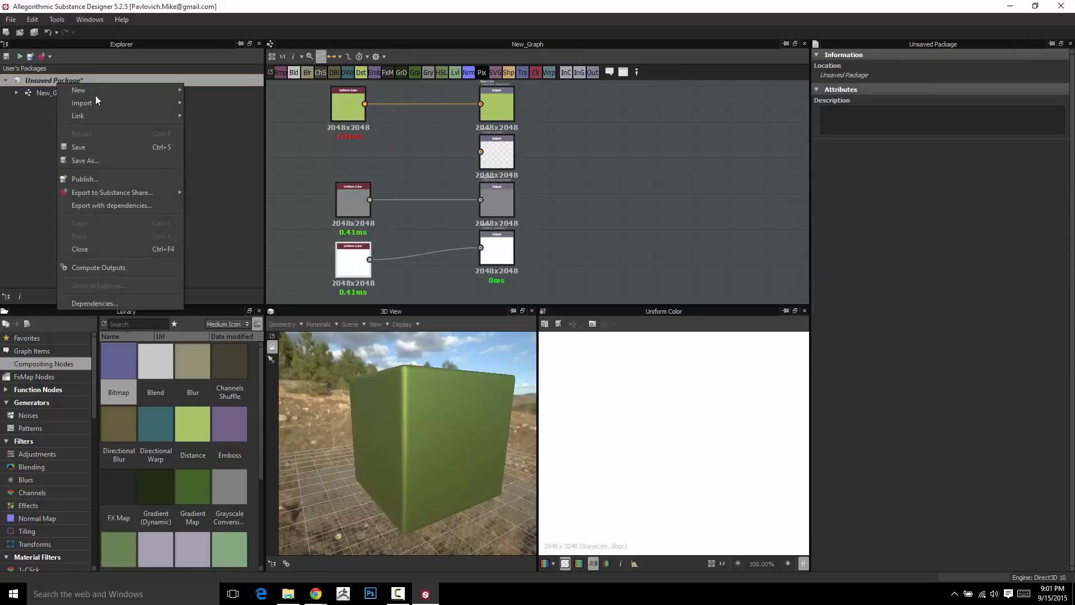
pyautogui.click(85, 160)
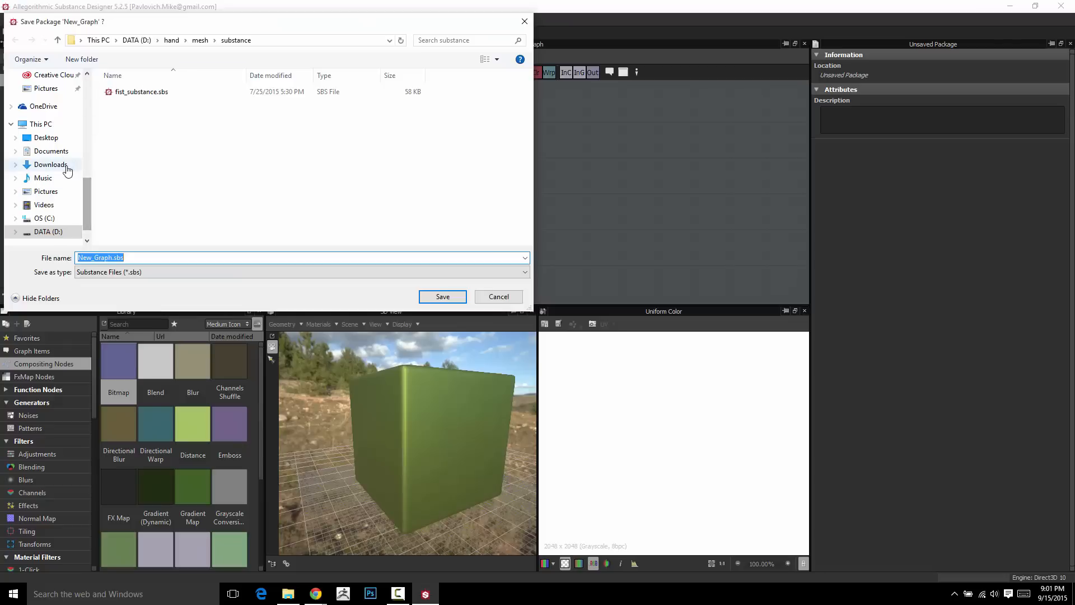
pyautogui.click(49, 137)
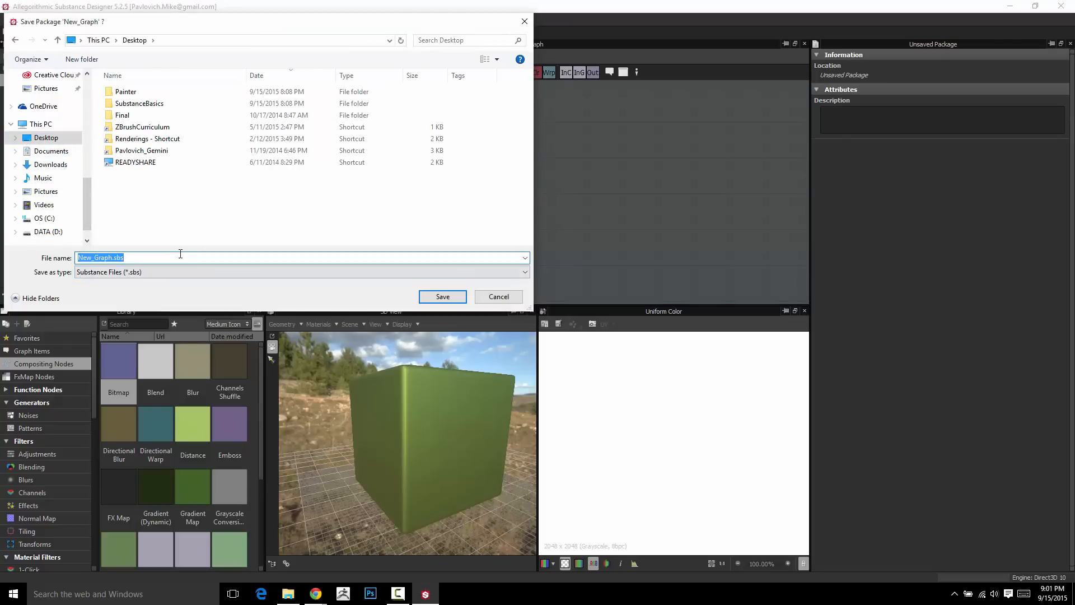
pyautogui.write('m')
pyautogui.press('BackSpace')
pyautogui.write('metallic_mint_green')
pyautogui.press('Return')
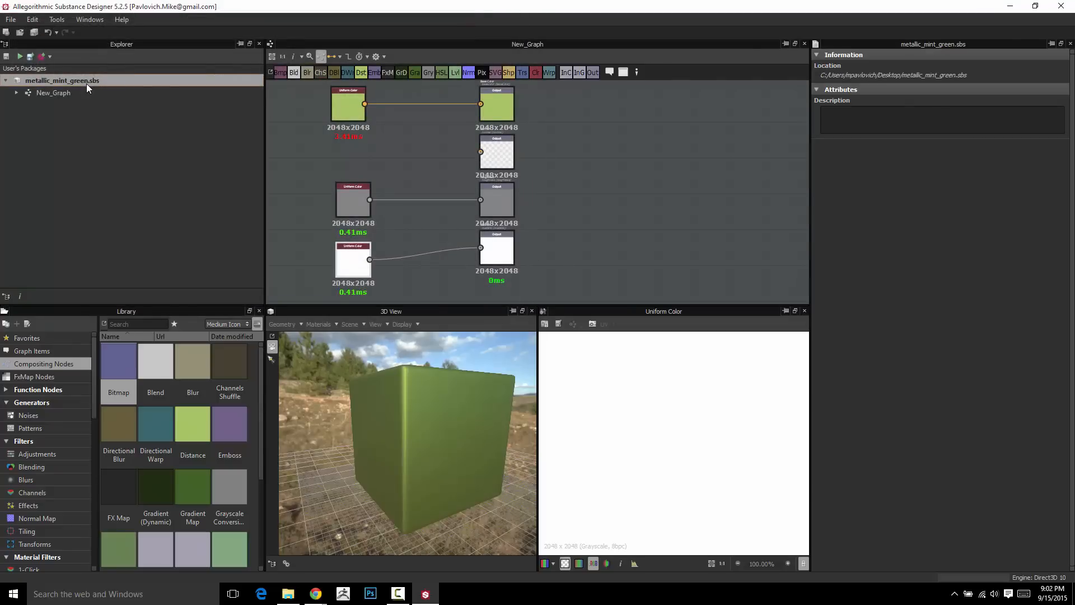
# Rename New_Graph to metallic_mint_green and save the package again
pyautogui.click(58, 93)
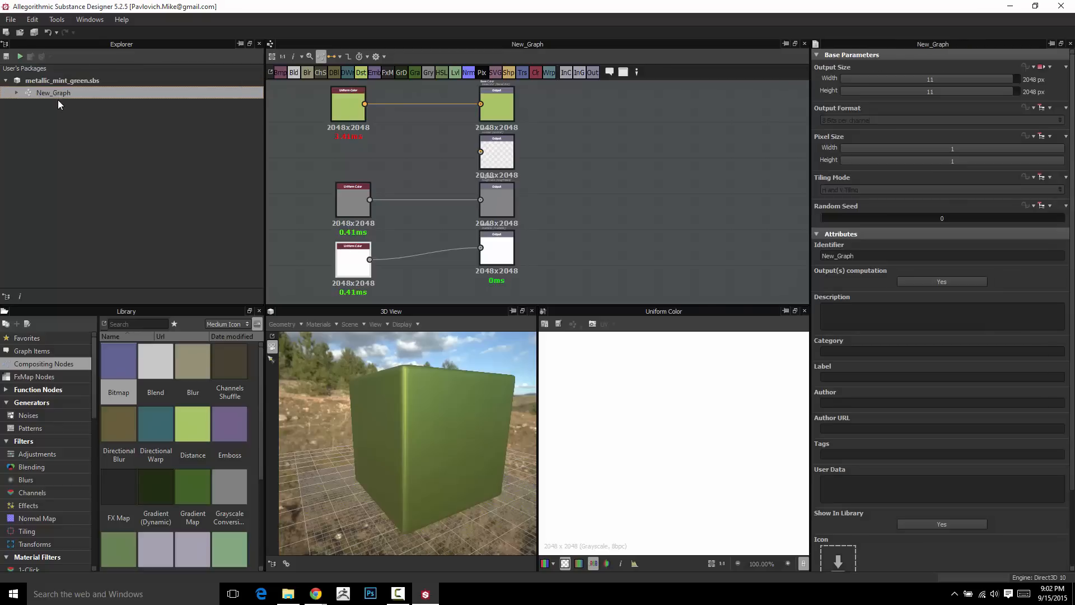
pyautogui.click(59, 93)
pyautogui.write('metallic_mint_green')
pyautogui.press('Return')
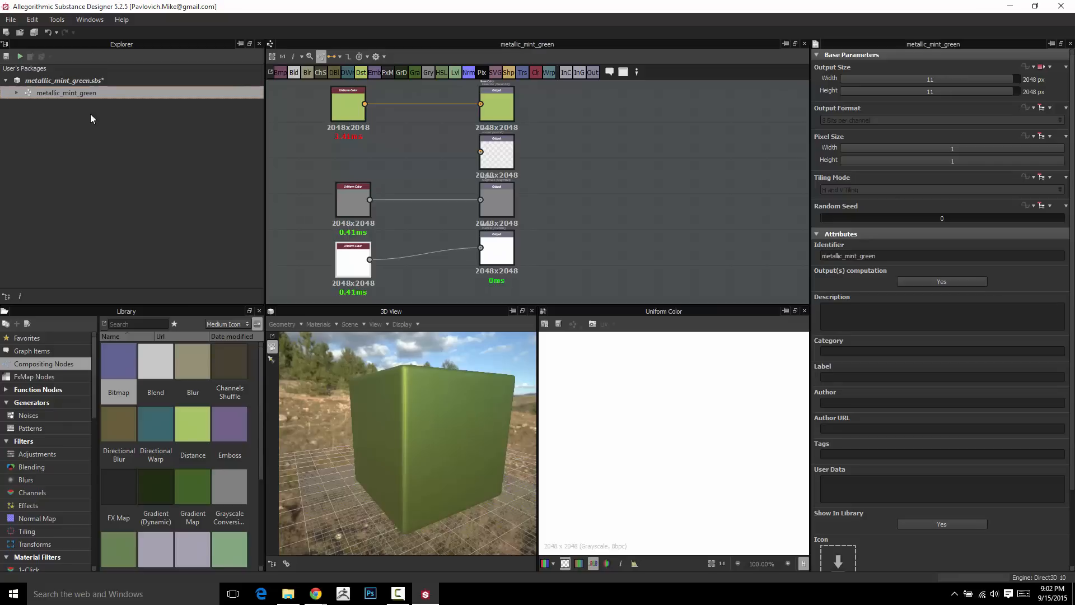
pyautogui.click(94, 82)
pyautogui.hotkey('ctrl', 's')
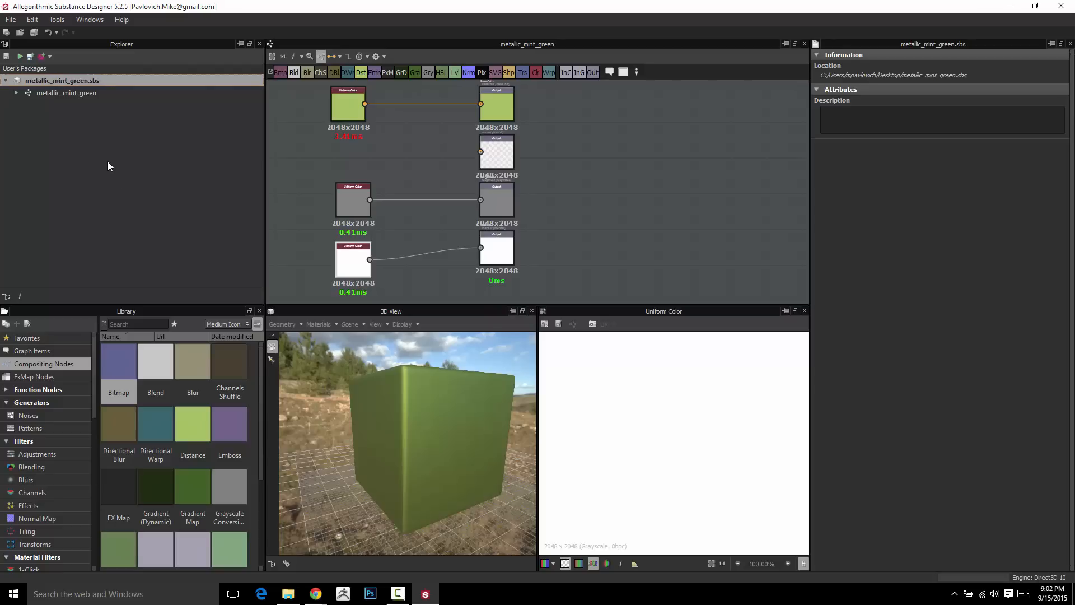
# Review the finished node graph and browse the Bricks category of the library's PBR Materials
pyautogui.scroll(-3, 431, 152)
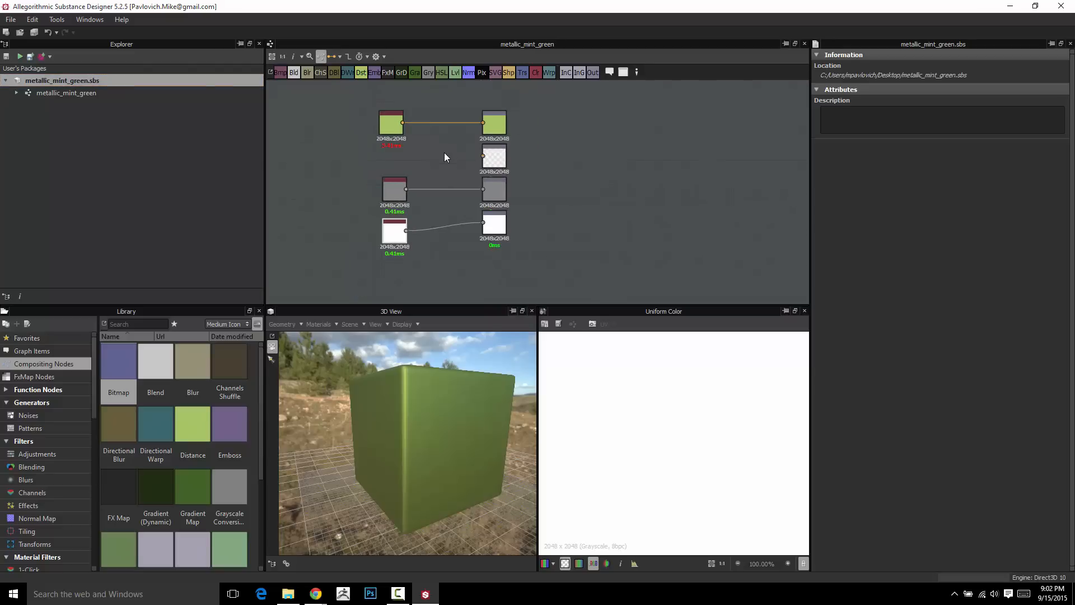
pyautogui.moveTo(462, 169); pyautogui.dragTo(449, 182, button='middle')
pyautogui.moveTo(377, 182); pyautogui.dragTo(438, 157, button='middle')
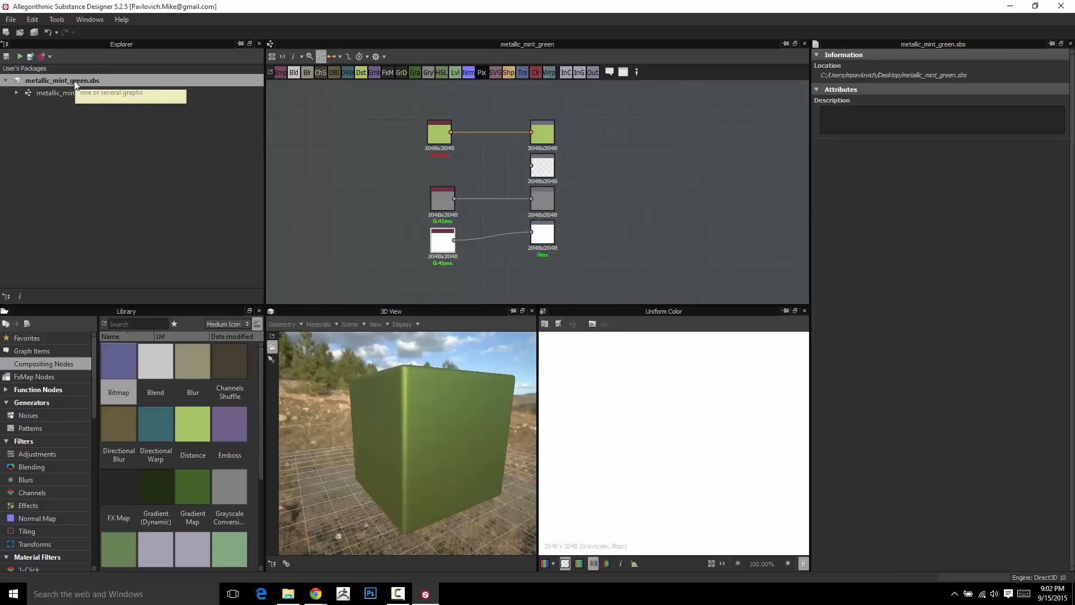
pyautogui.moveTo(94, 365); pyautogui.dragTo(94, 527)
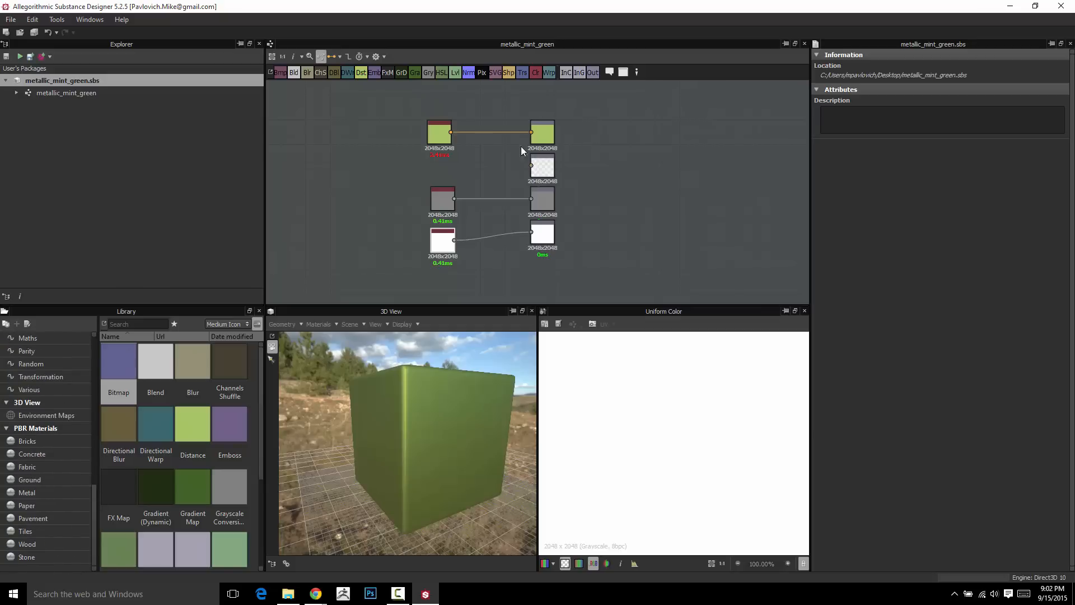
pyautogui.click(25, 441)
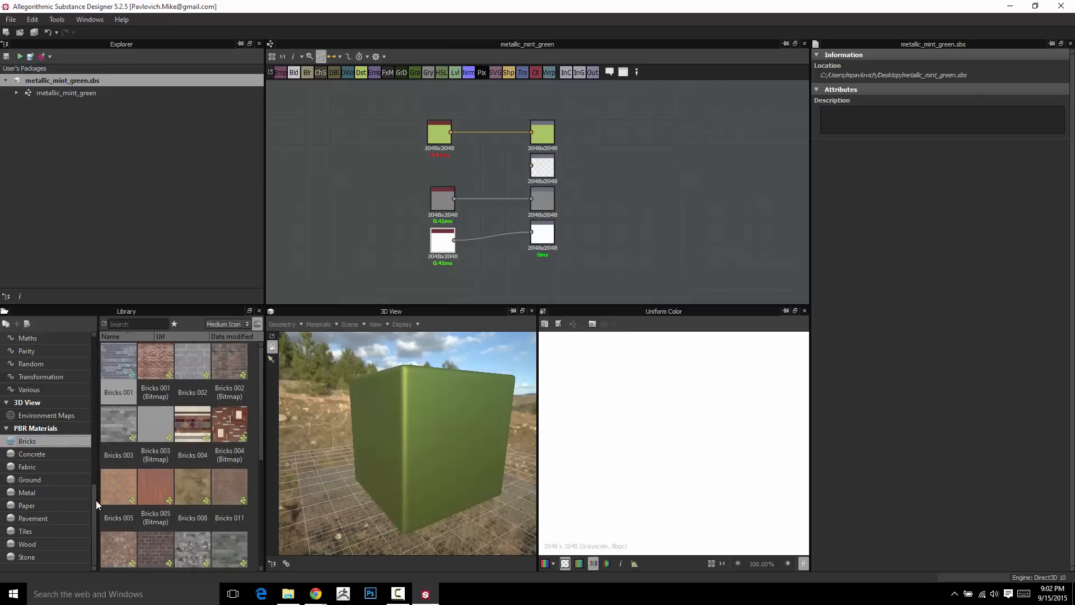
pyautogui.moveTo(96, 501); pyautogui.dragTo(93, 338)
pyautogui.moveTo(424, 130)
pyautogui.mouseDown(button='middle')
pyautogui.moveTo(397, 133)
pyautogui.moveTo(418, 129)
pyautogui.mouseUp(button='middle')
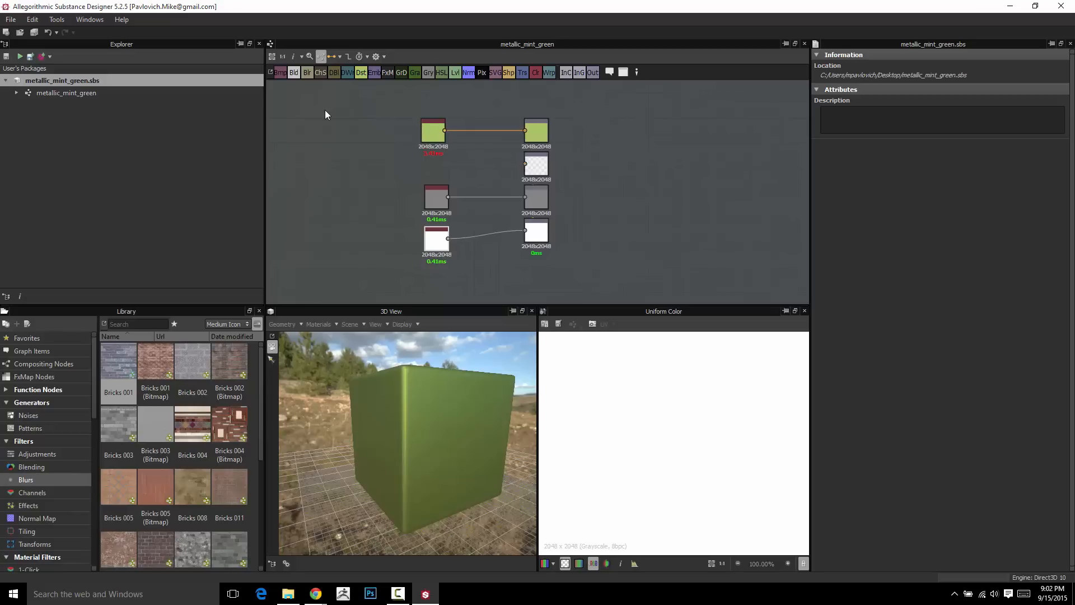
pyautogui.moveTo(326, 110); pyautogui.dragTo(339, 119, button='middle')
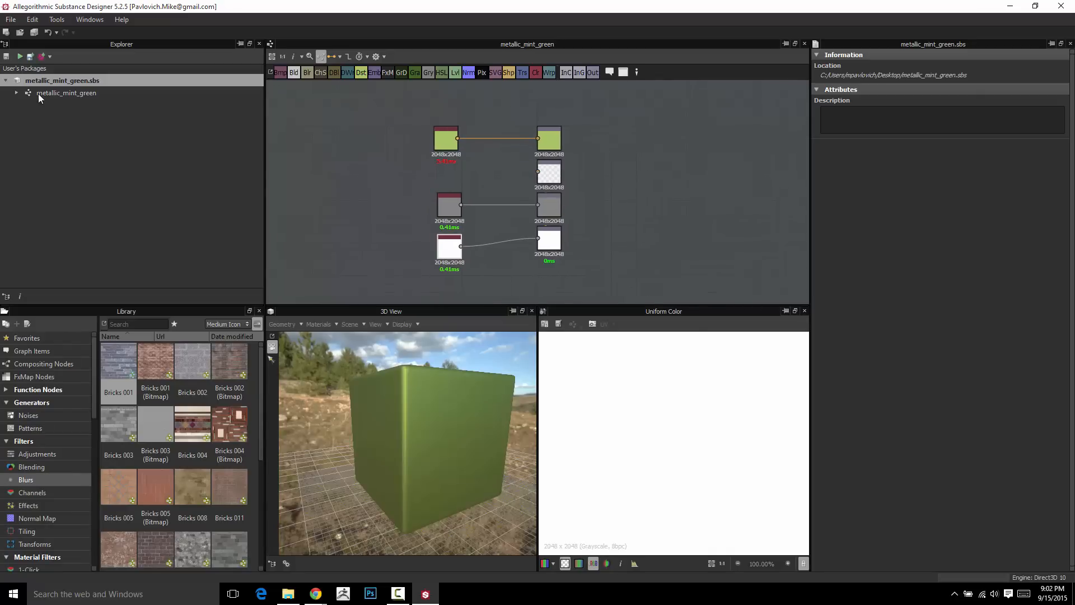
# Examine the package's export format choices, Sbsar and Sbsar + Sbs, and look over the cube
pyautogui.click(48, 57)
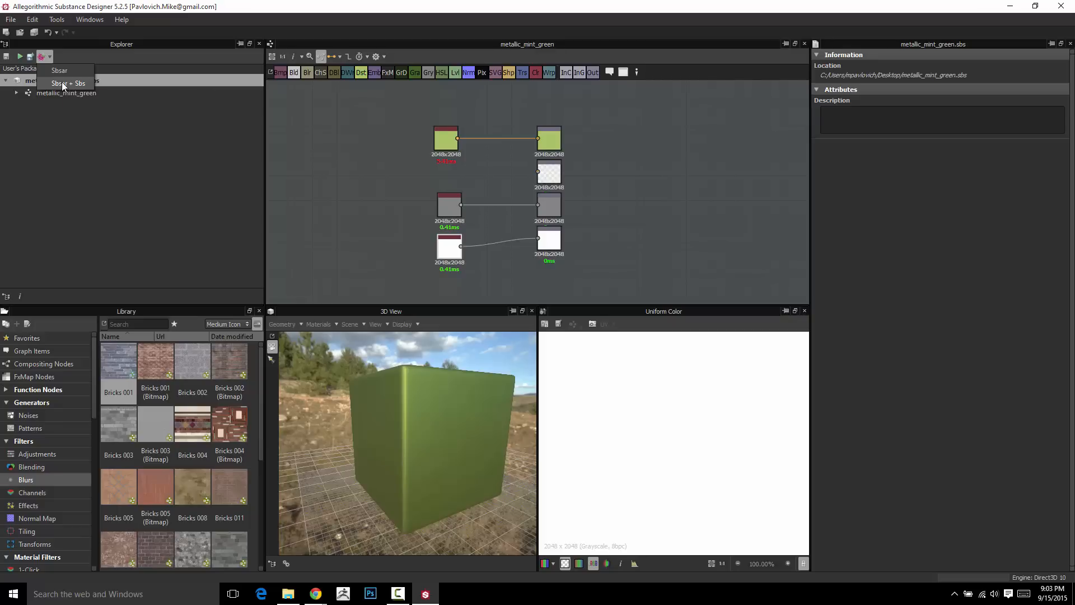
pyautogui.click(109, 157)
pyautogui.click(108, 156)
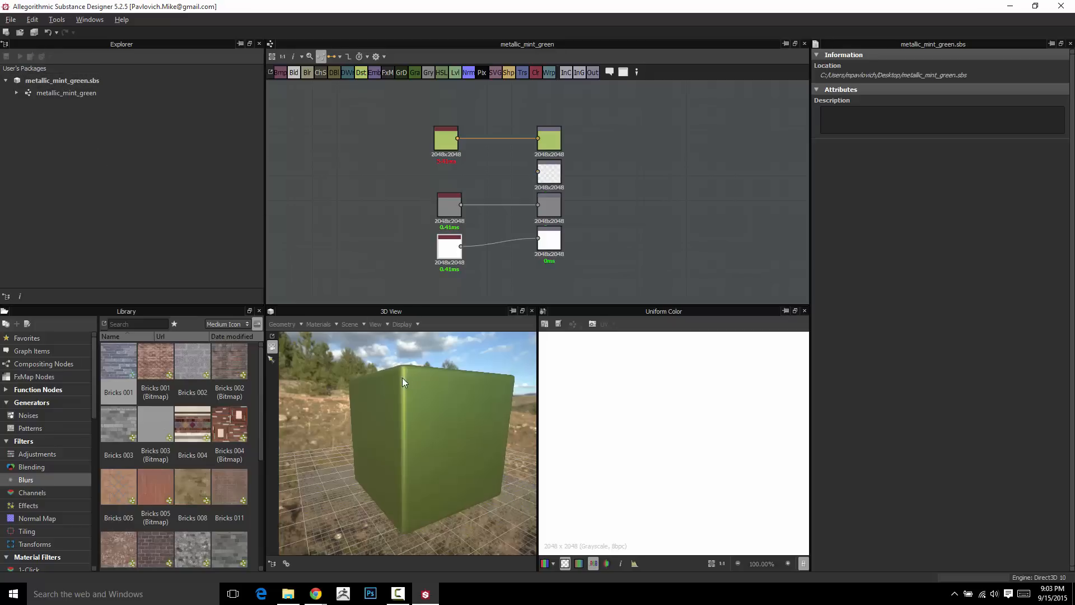
pyautogui.moveTo(402, 378); pyautogui.dragTo(381, 396)
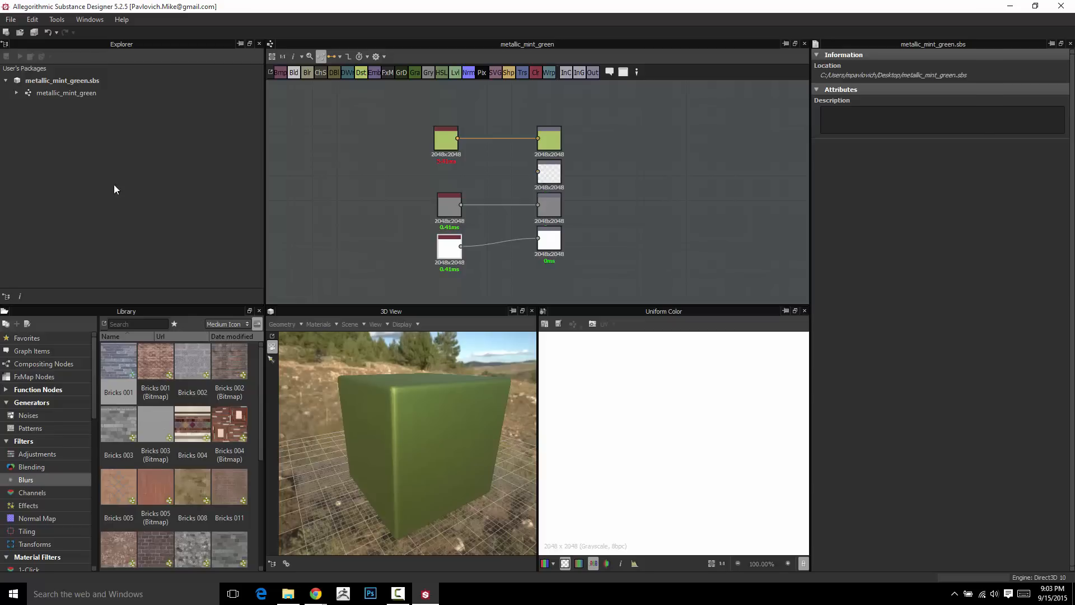
# Create a new substance graph from the Physically Based (Metallic/Roughness) template and look over its outputs and default cube
pyautogui.click(11, 20)
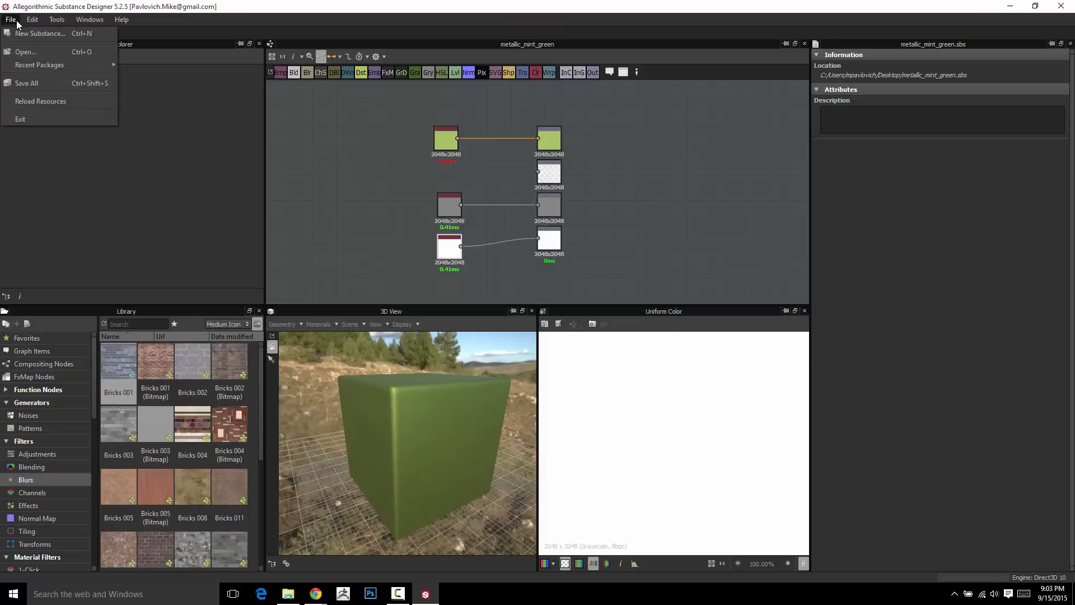
pyautogui.click(22, 34)
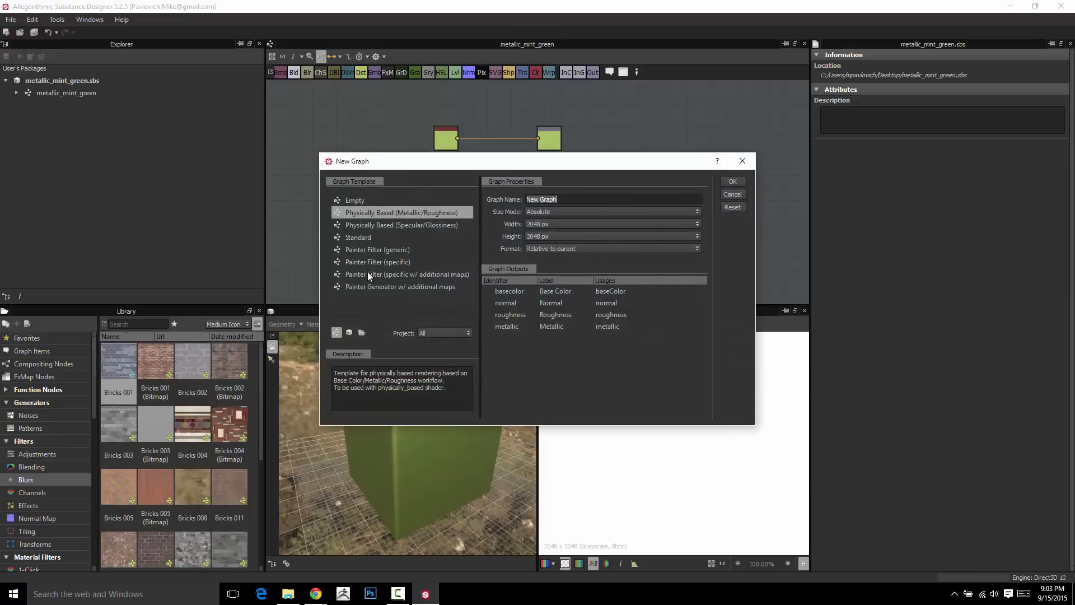
pyautogui.click(732, 182)
pyautogui.scroll(-4, 420, 190)
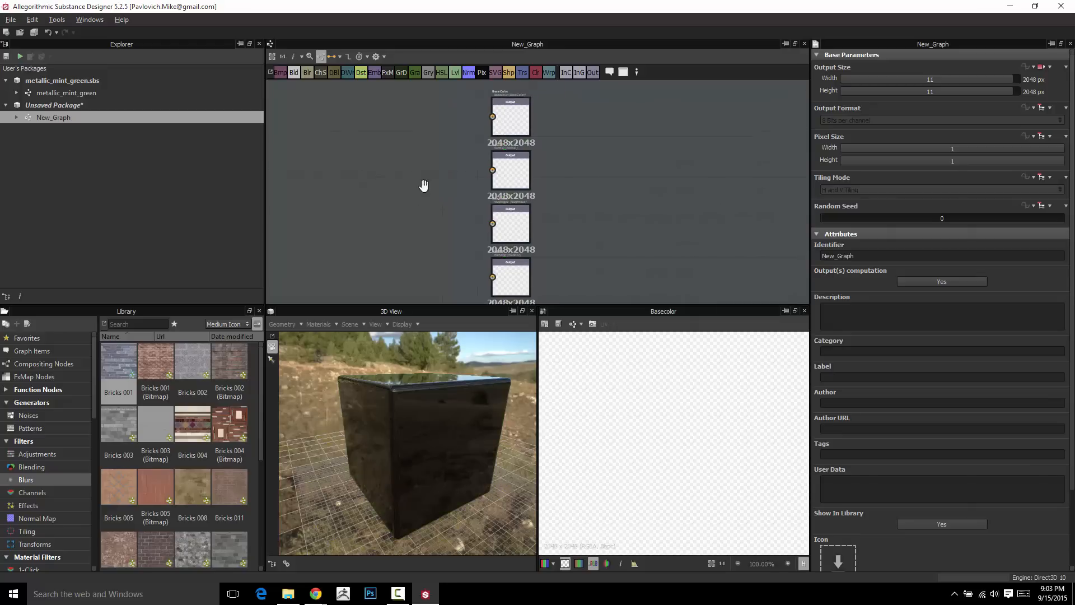
pyautogui.moveTo(319, 139); pyautogui.dragTo(414, 133, button='middle')
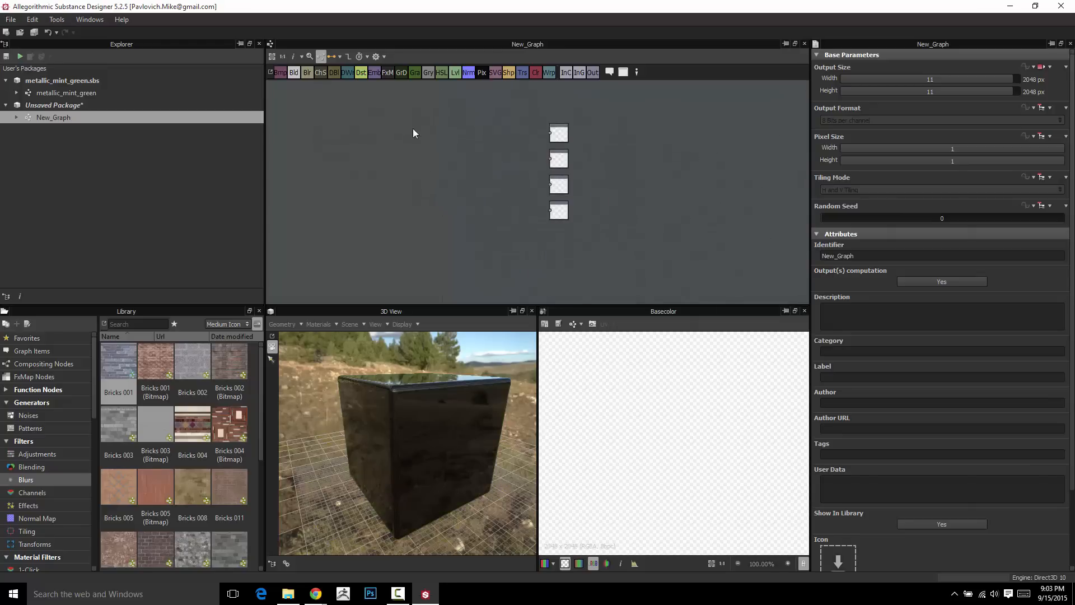
pyautogui.scroll(4, 523, 139)
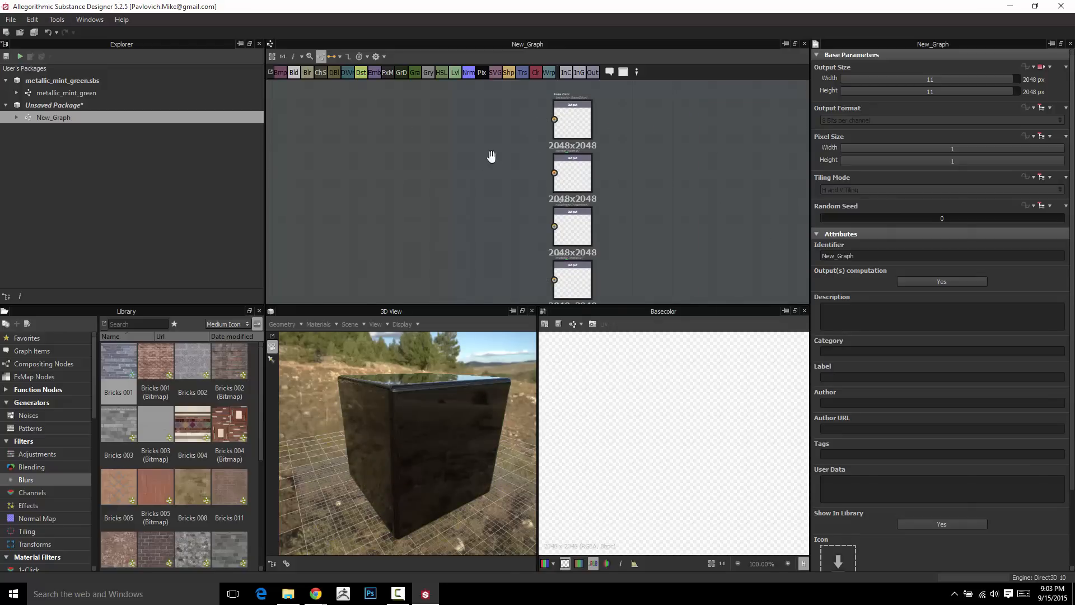
pyautogui.moveTo(488, 156); pyautogui.dragTo(511, 147, button='middle')
pyautogui.scroll(-1, 511, 152)
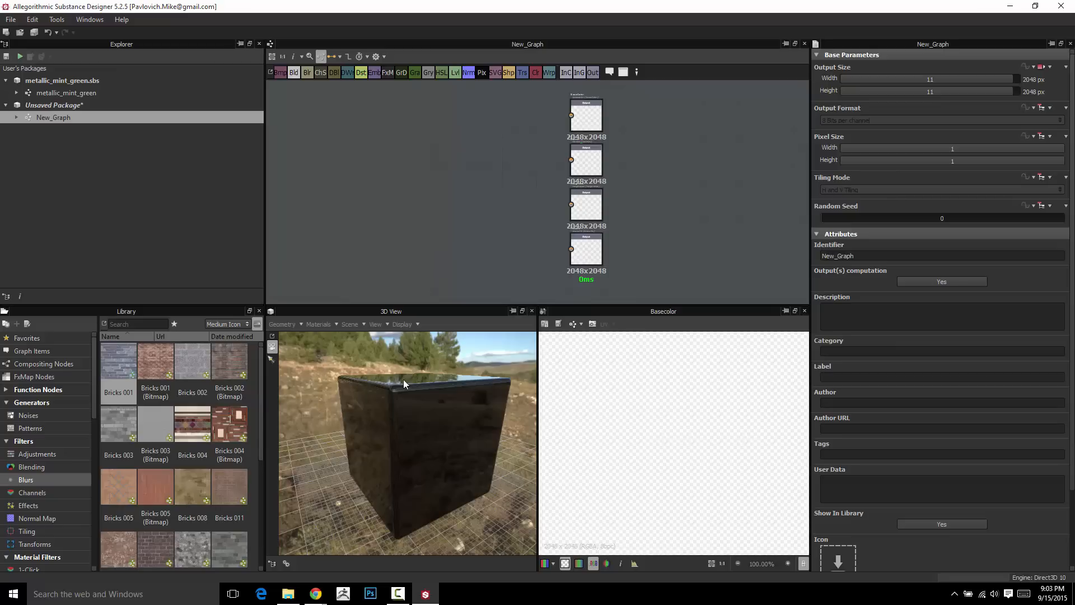
pyautogui.moveTo(389, 383); pyautogui.dragTo(351, 345)
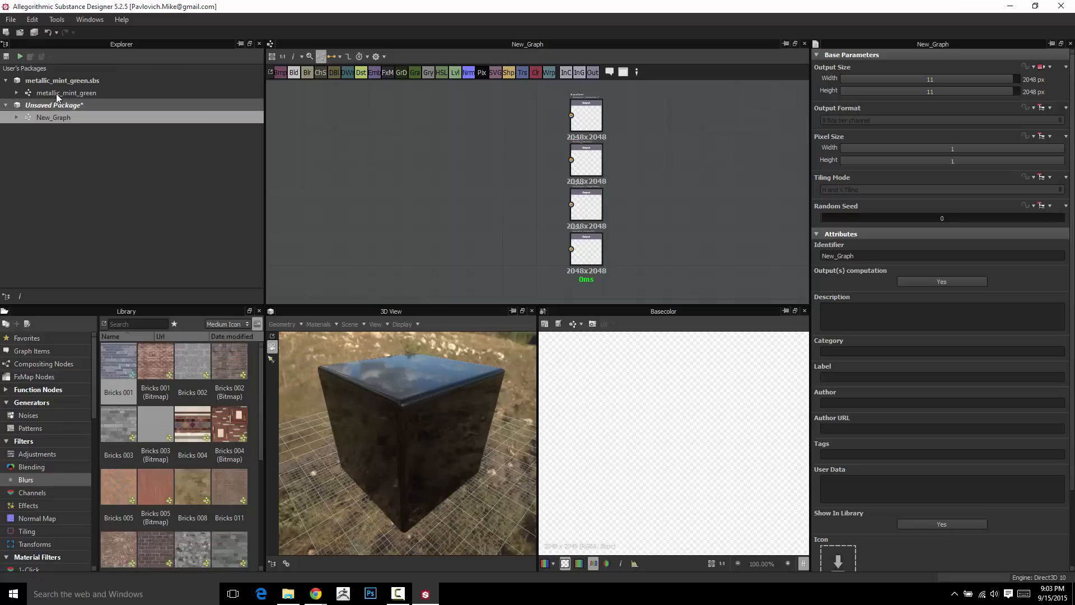
# Insert the metallic_mint_green graph as a node in the new graph, beside the empty outputs
pyautogui.moveTo(62, 92); pyautogui.dragTo(413, 166)
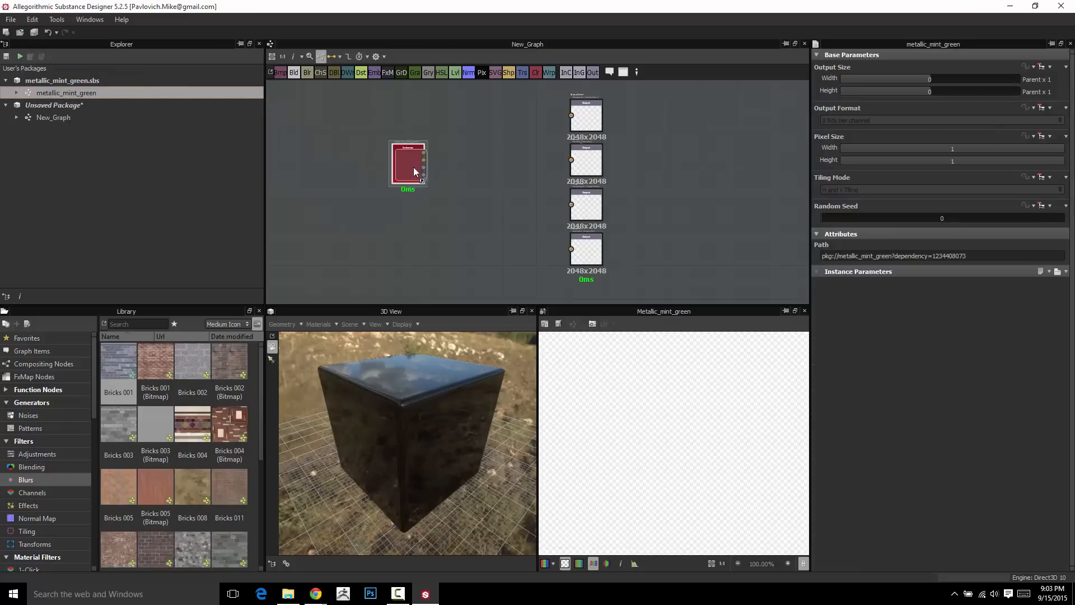
pyautogui.scroll(3, 449, 180)
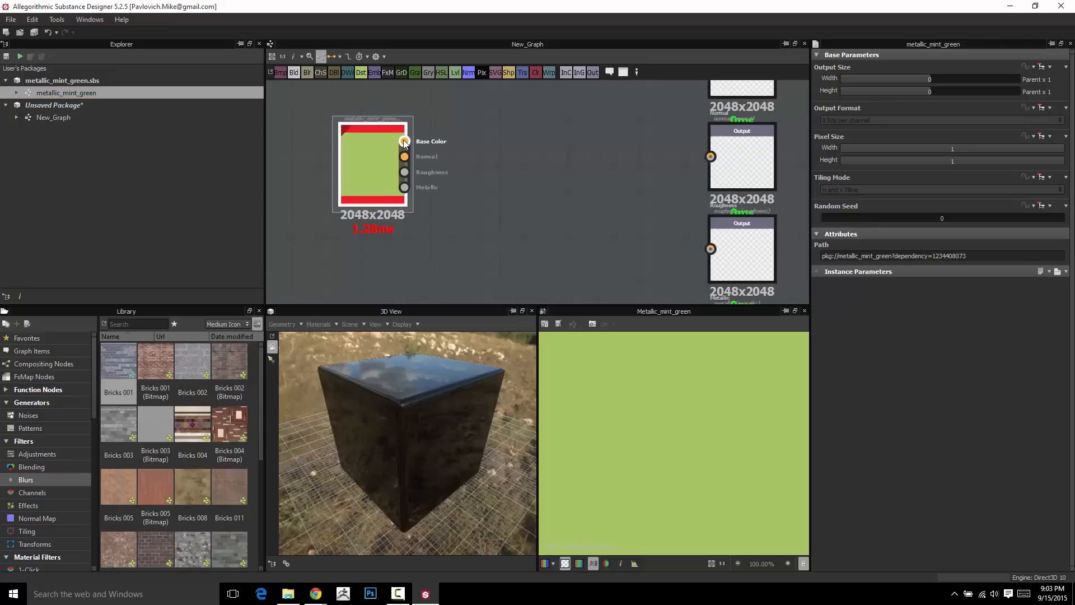
# Preview the instance node's Base Color, Roughness and Metallic outputs one after another in the 2D view
pyautogui.click(404, 142)
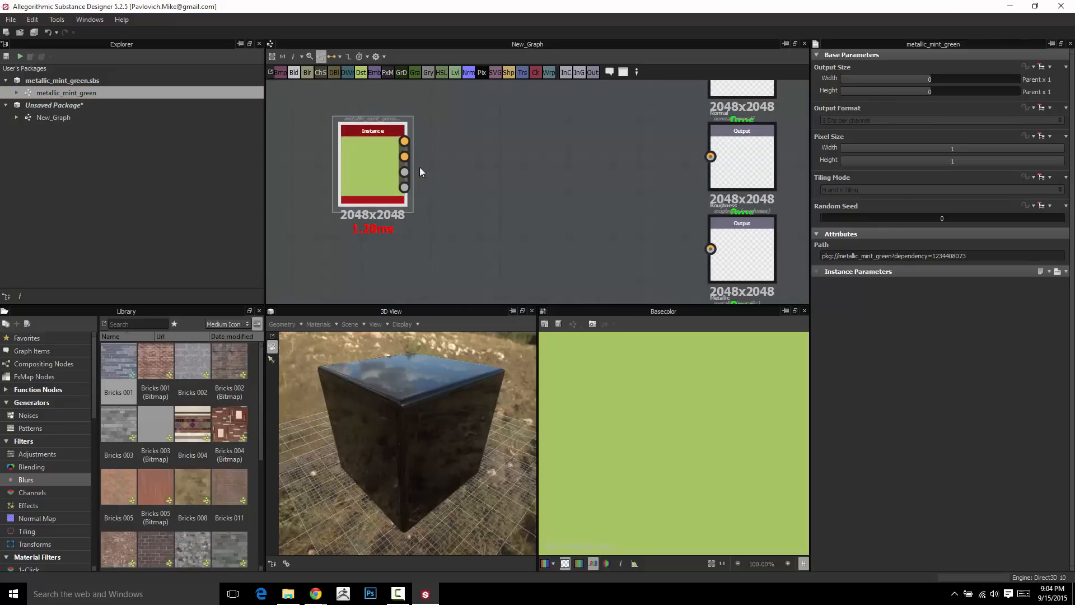
pyautogui.click(404, 172)
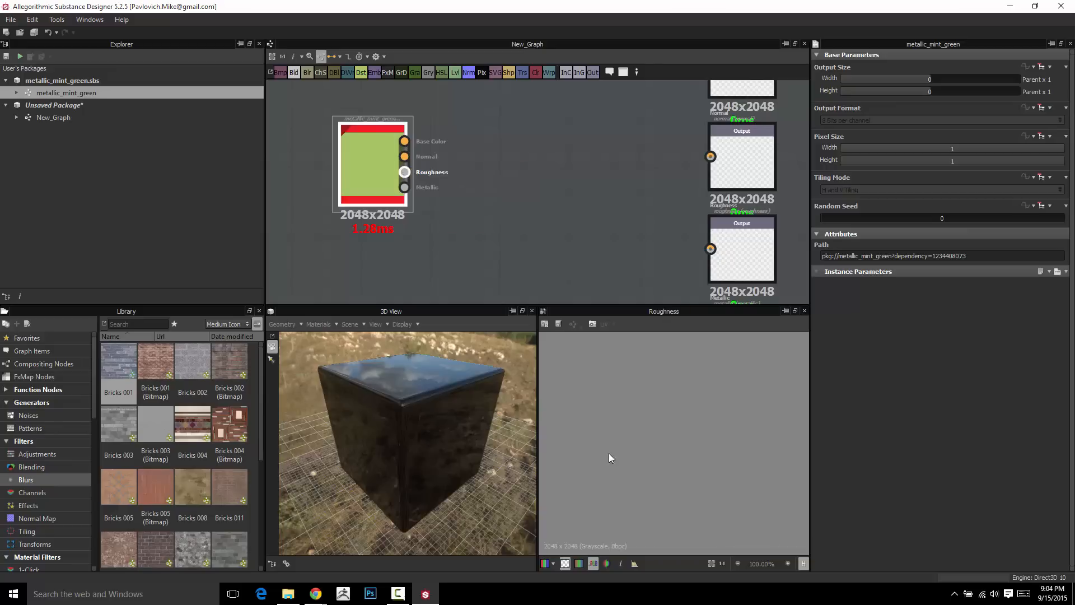
pyautogui.click(404, 187)
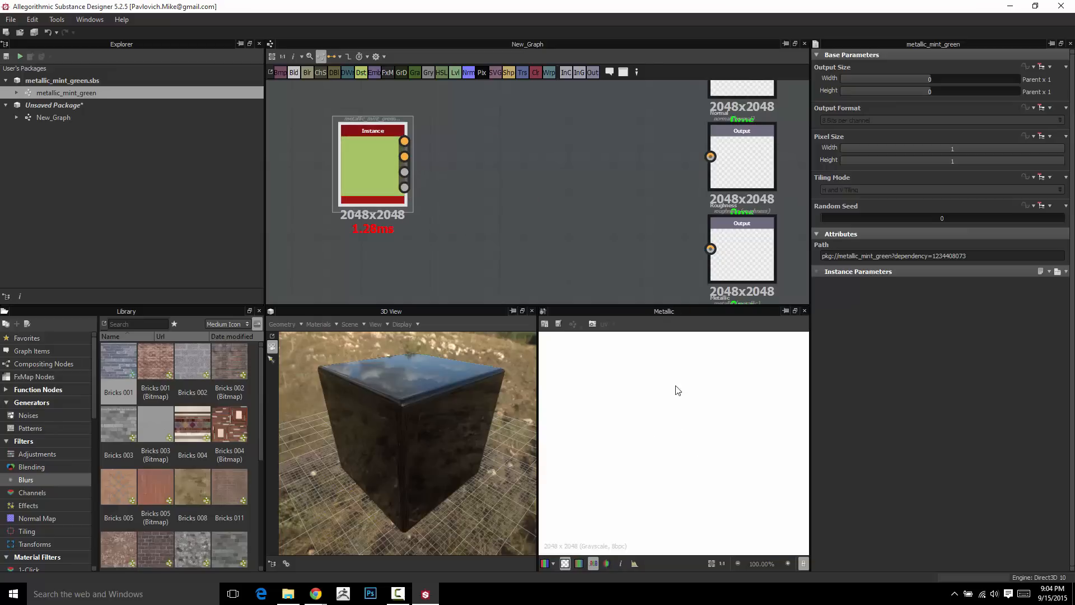
# Connect the instance node's Base Color, Normal, Roughness and Metallic outputs individually to the matching output nodes
pyautogui.scroll(-5, 461, 201)
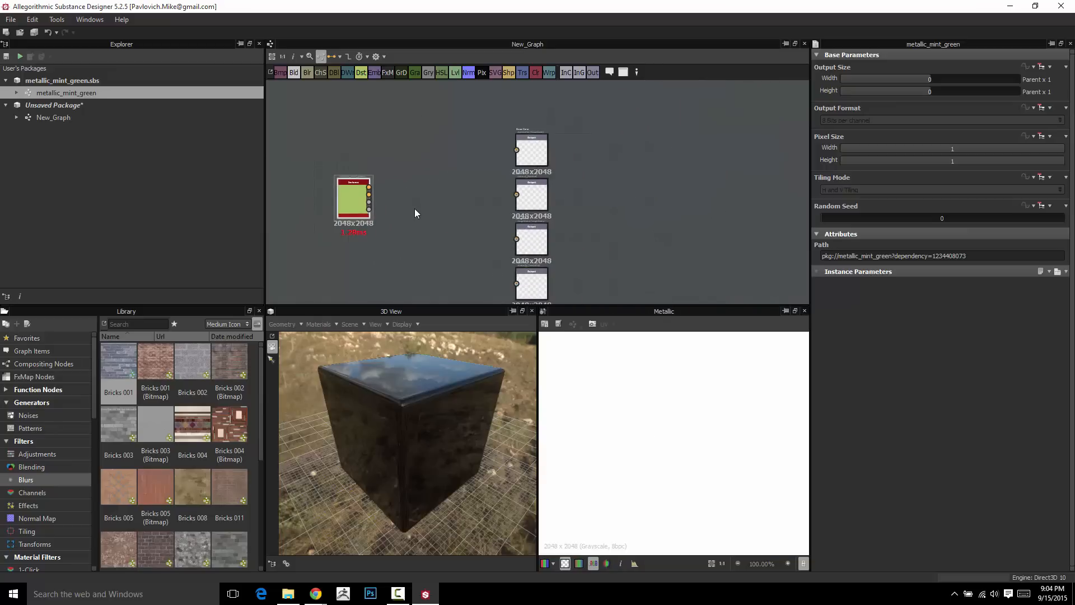
pyautogui.scroll(5, 413, 211)
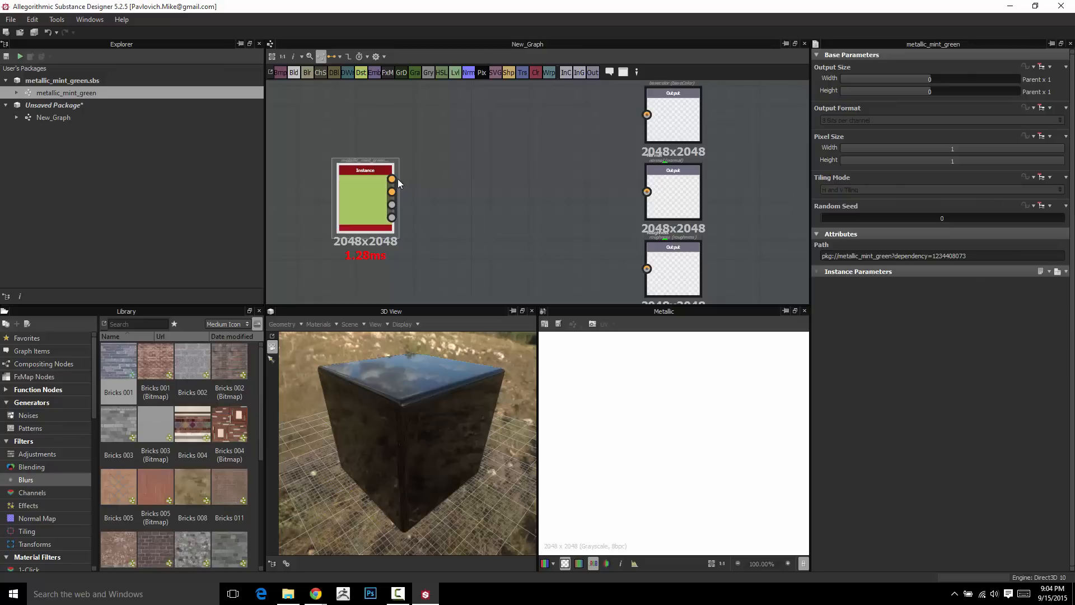
pyautogui.moveTo(392, 179); pyautogui.dragTo(648, 116)
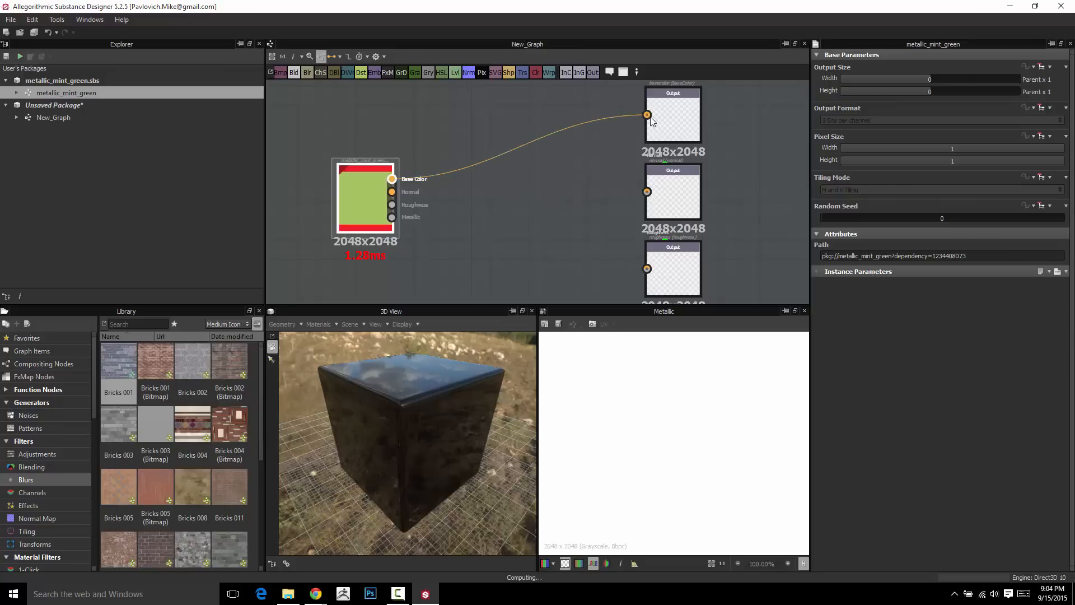
pyautogui.moveTo(392, 192); pyautogui.dragTo(646, 268)
pyautogui.moveTo(488, 270); pyautogui.dragTo(415, 193, button='middle')
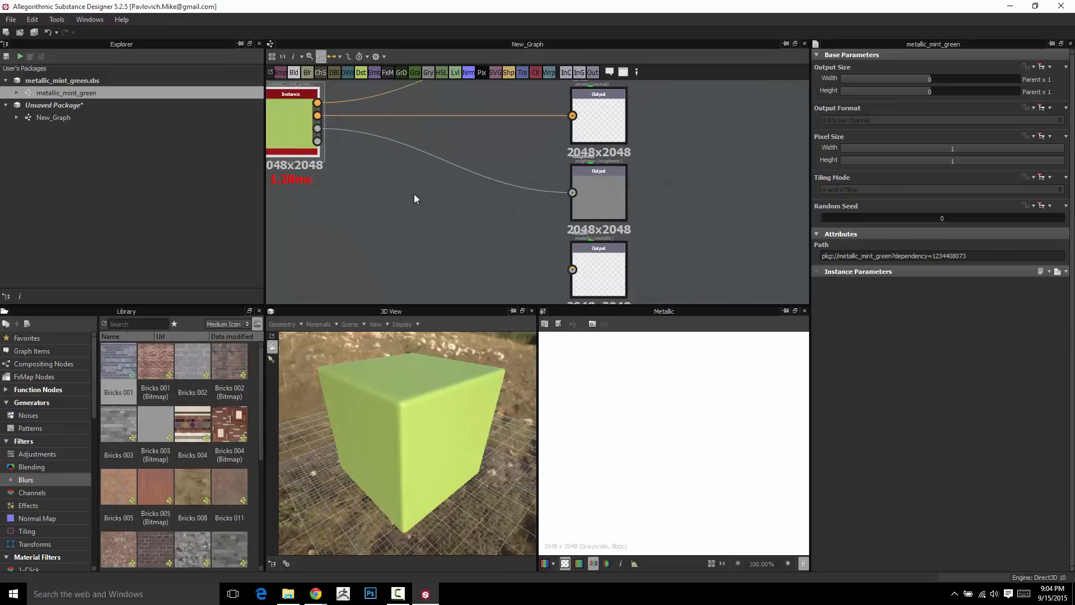
pyautogui.moveTo(317, 141); pyautogui.dragTo(572, 270)
# Insert an HSL node into the link between the instance's Base Color and the Base Color output, and preview it
pyautogui.scroll(-3, 505, 240)
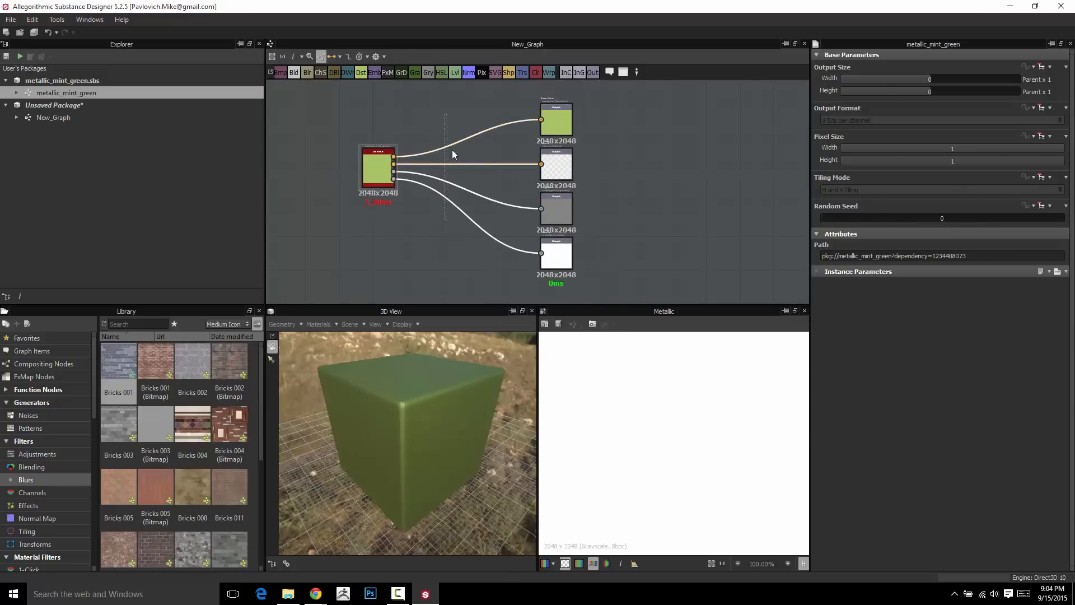
pyautogui.moveTo(441, 72); pyautogui.dragTo(462, 196)
pyautogui.moveTo(451, 112); pyautogui.dragTo(450, 120)
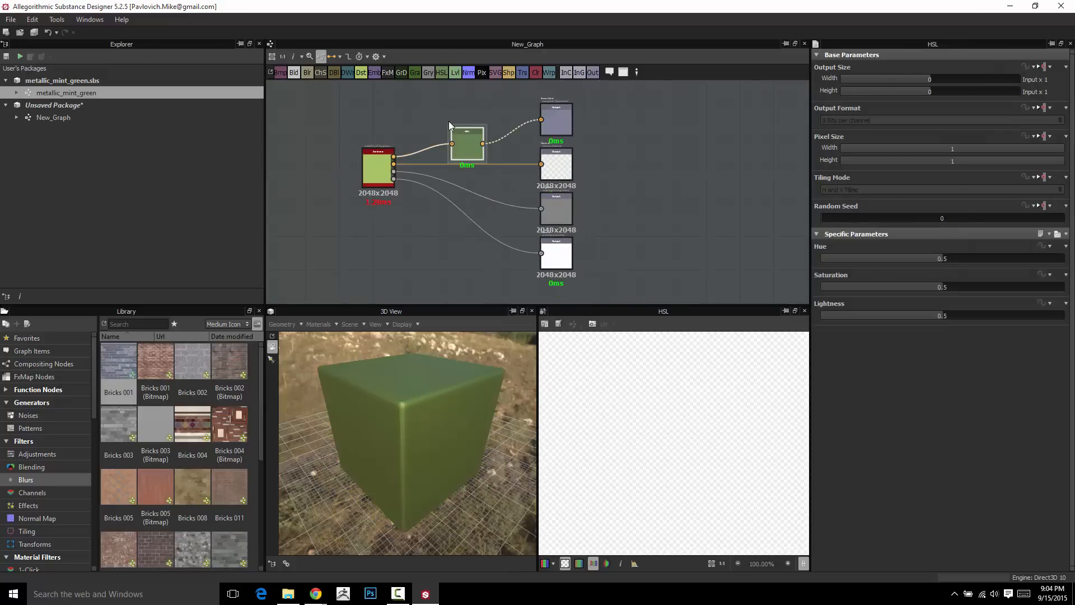
pyautogui.doubleClick(464, 144)
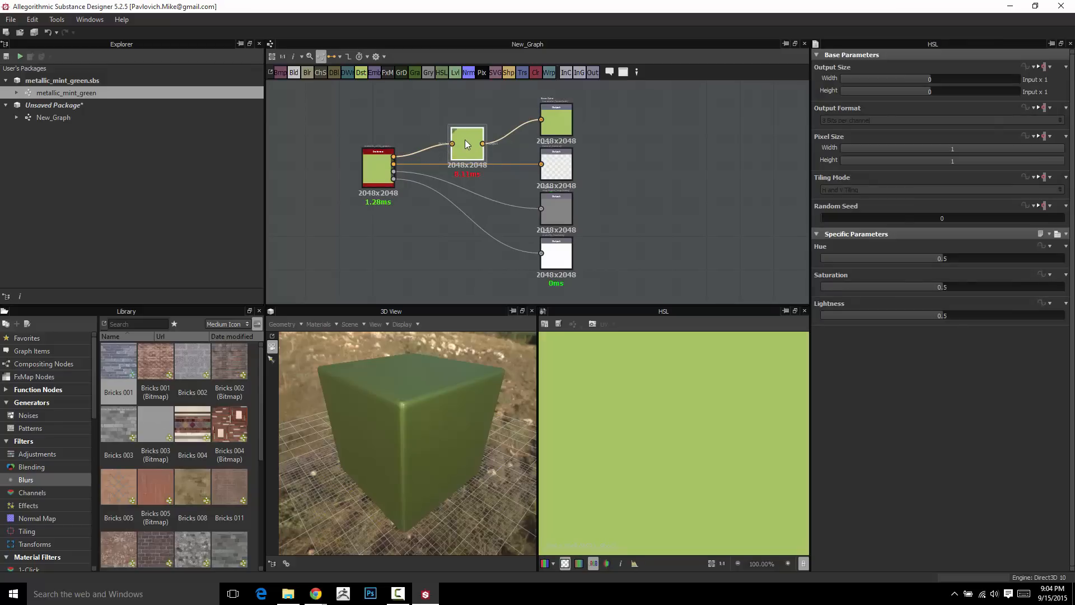
pyautogui.moveTo(470, 137)
pyautogui.mouseDown()
pyautogui.moveTo(452, 120)
pyautogui.moveTo(460, 136)
pyautogui.mouseUp()
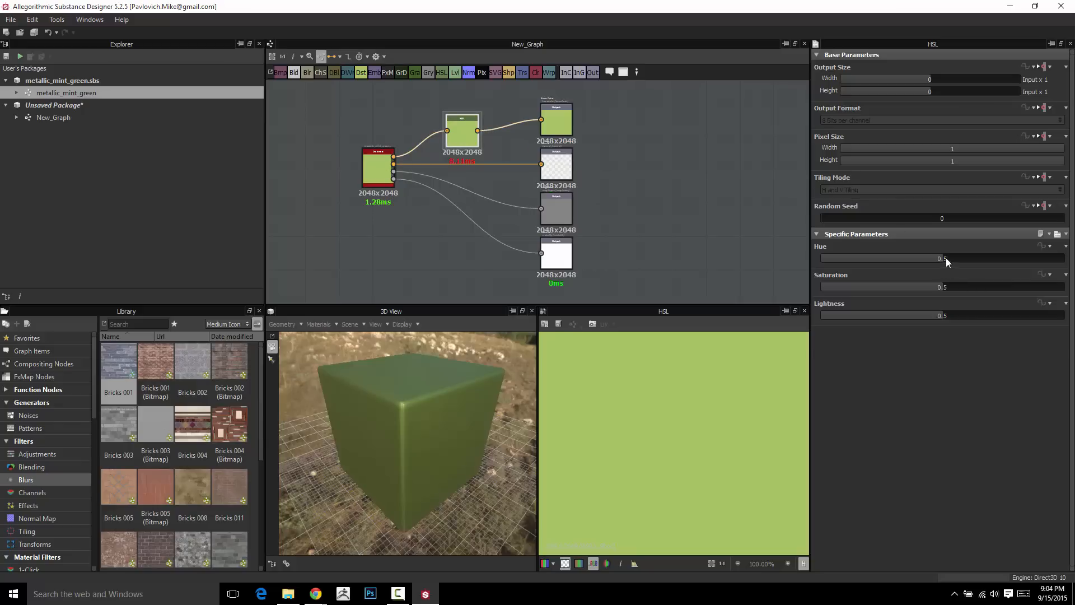
# Set the HSL node's Hue to 0.65, Saturation to 0.71 and Lightness to 0.36
pyautogui.moveTo(946, 259); pyautogui.dragTo(986, 291)
pyautogui.moveTo(940, 315); pyautogui.dragTo(908, 317)
pyautogui.moveTo(446, 227); pyautogui.dragTo(446, 244, button='middle')
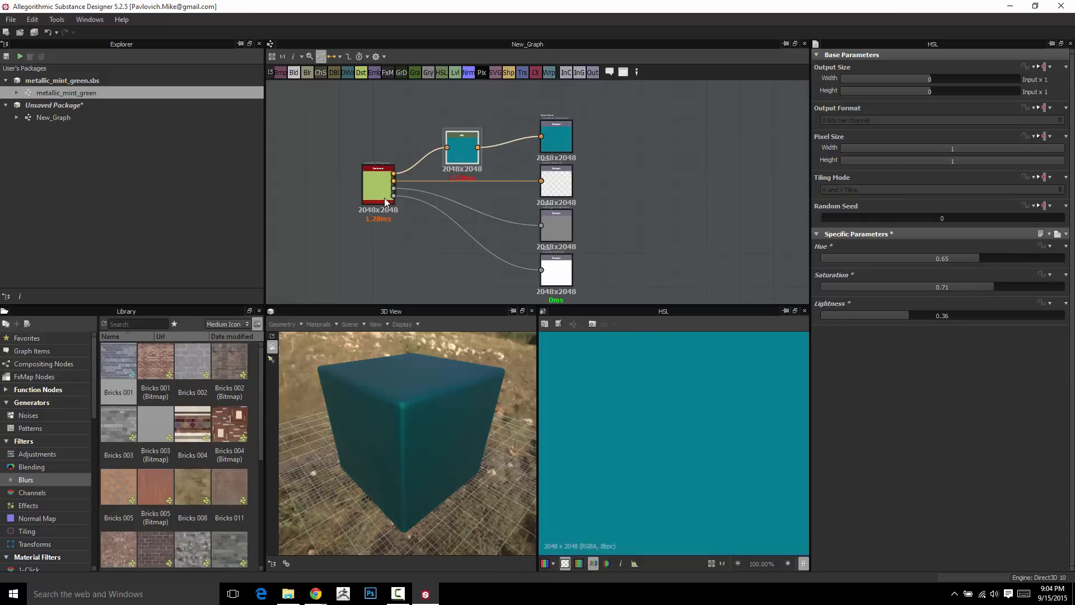
# Compare the base color at the instance node, the HSL node and the Base Color output
pyautogui.doubleClick(394, 176)
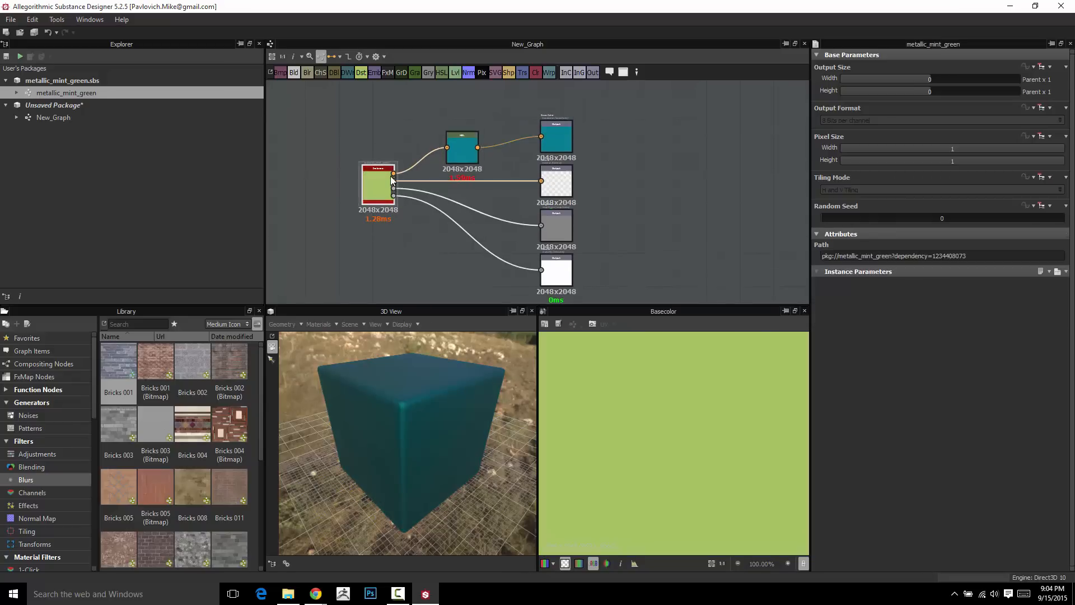
pyautogui.moveTo(377, 186); pyautogui.dragTo(366, 186)
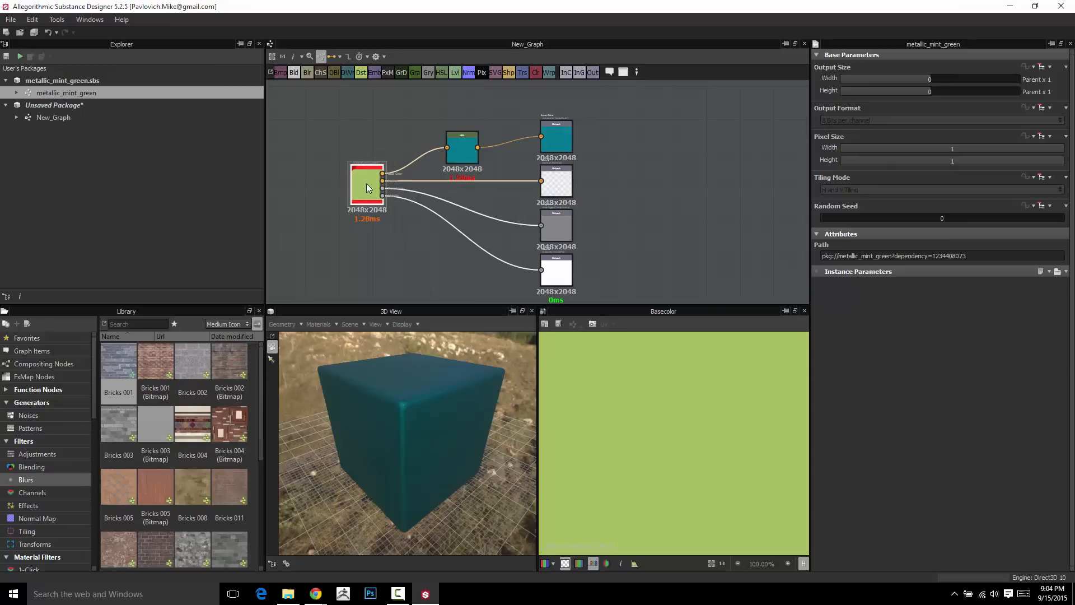
pyautogui.click(454, 149)
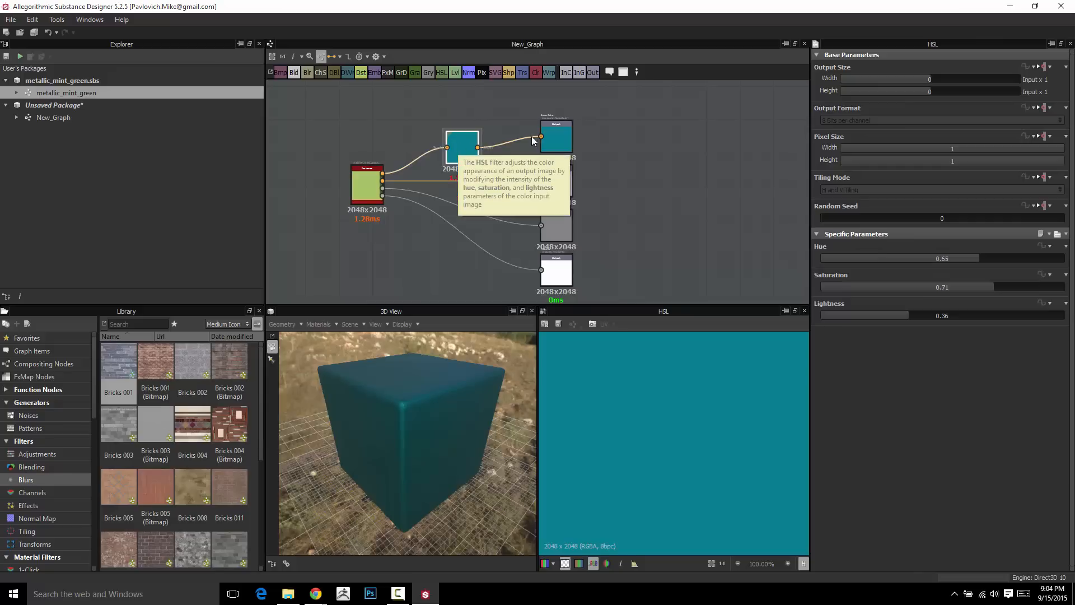
pyautogui.click(556, 137)
pyautogui.moveTo(464, 193); pyautogui.dragTo(520, 189, button='middle')
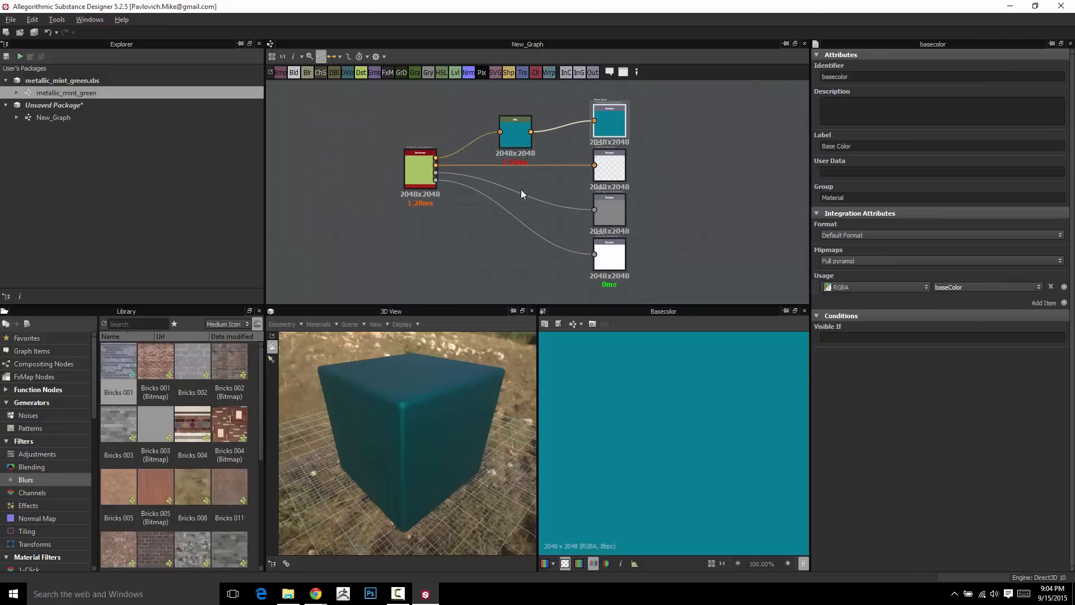
# Delete the HSL node and reconnect the instance's Base Color directly to the Base Color output
pyautogui.click(514, 133)
pyautogui.press('Delete')
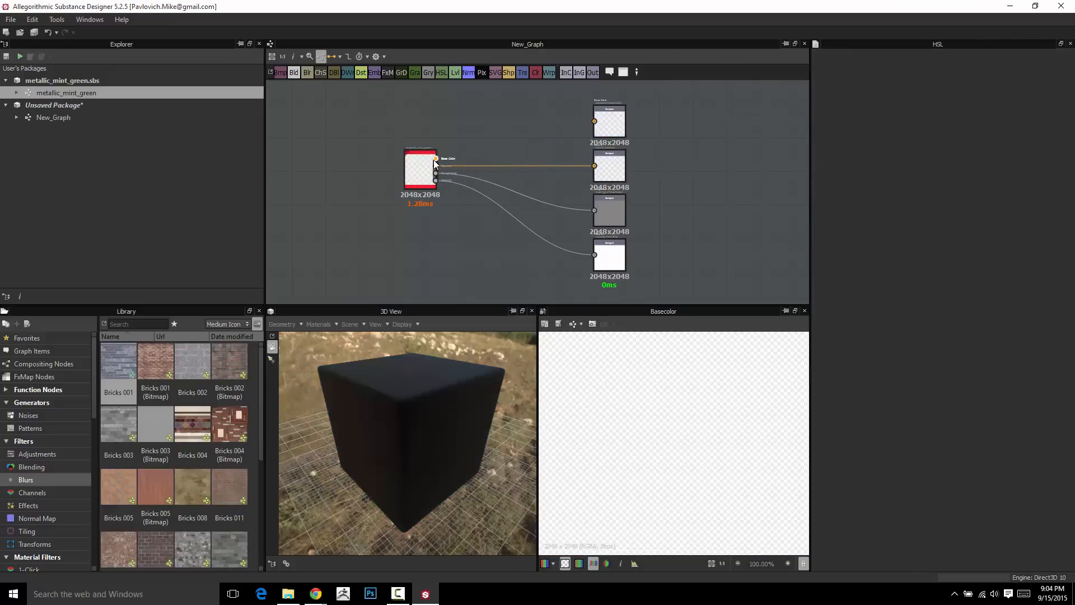
pyautogui.moveTo(436, 159); pyautogui.dragTo(594, 121)
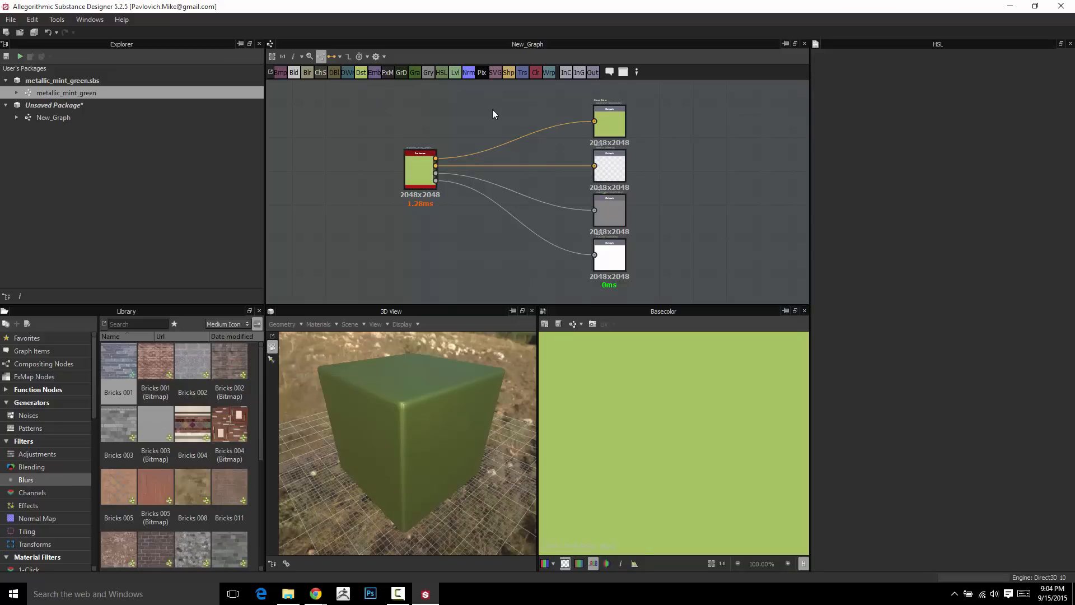
# Delete all the links between the instance node and the four output nodes
pyautogui.click(519, 136)
pyautogui.press('Delete')
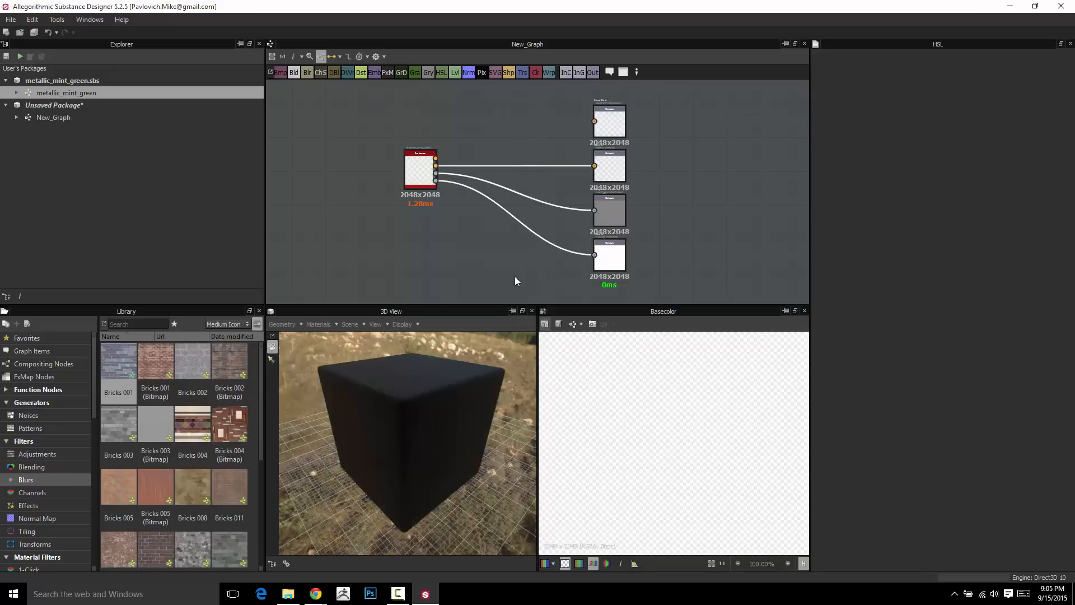
pyautogui.press('Delete')
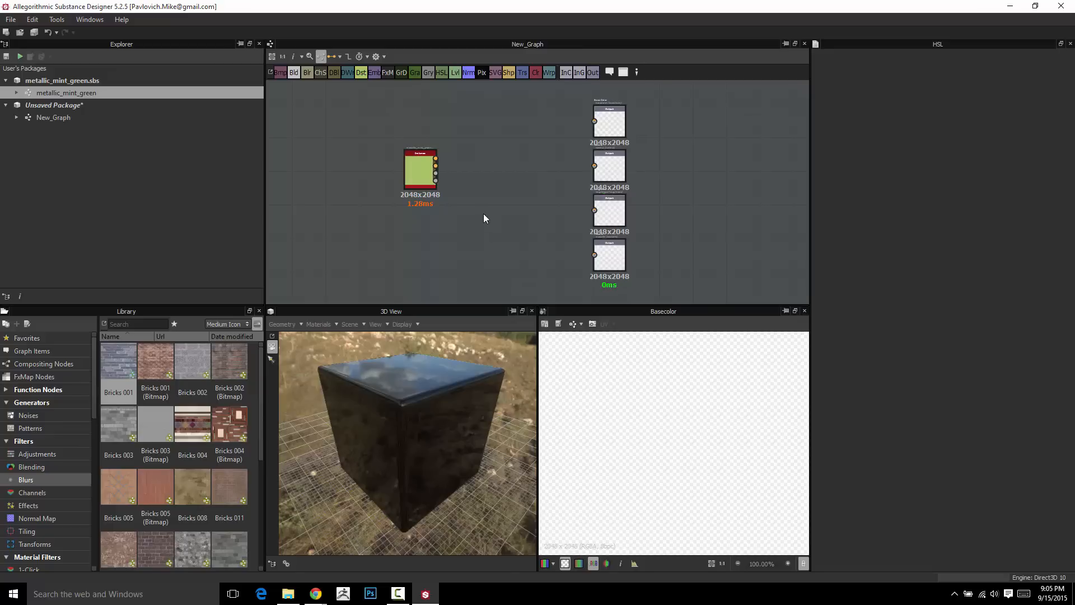
# Switch link creation to Compact Material mode and connect the instance's single Material output to all four output nodes
pyautogui.scroll(3, 408, 176)
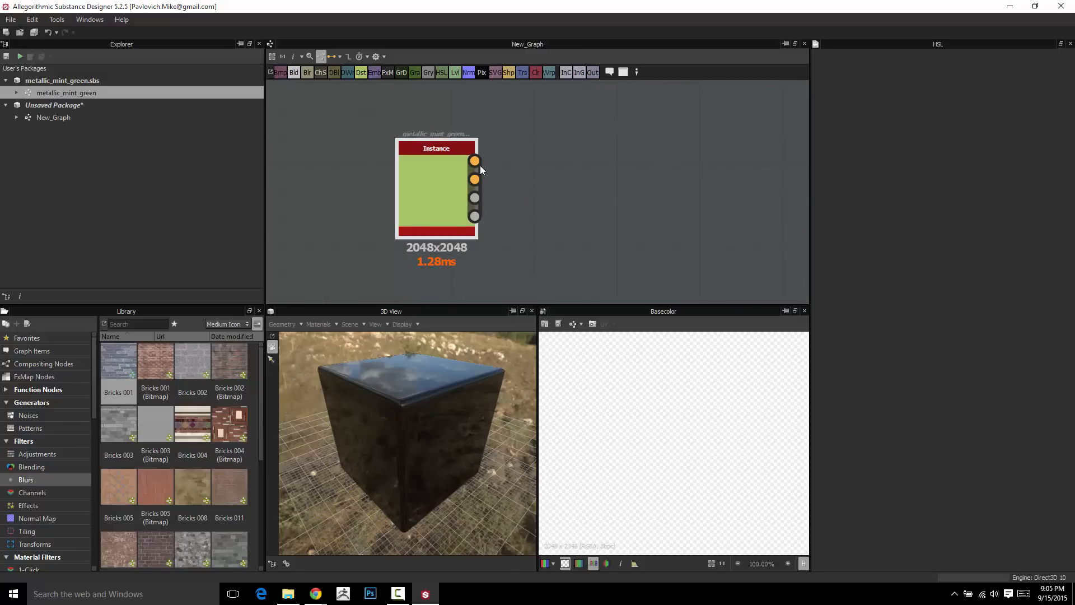
pyautogui.moveTo(572, 156); pyautogui.dragTo(554, 160, button='middle')
pyautogui.click(339, 56)
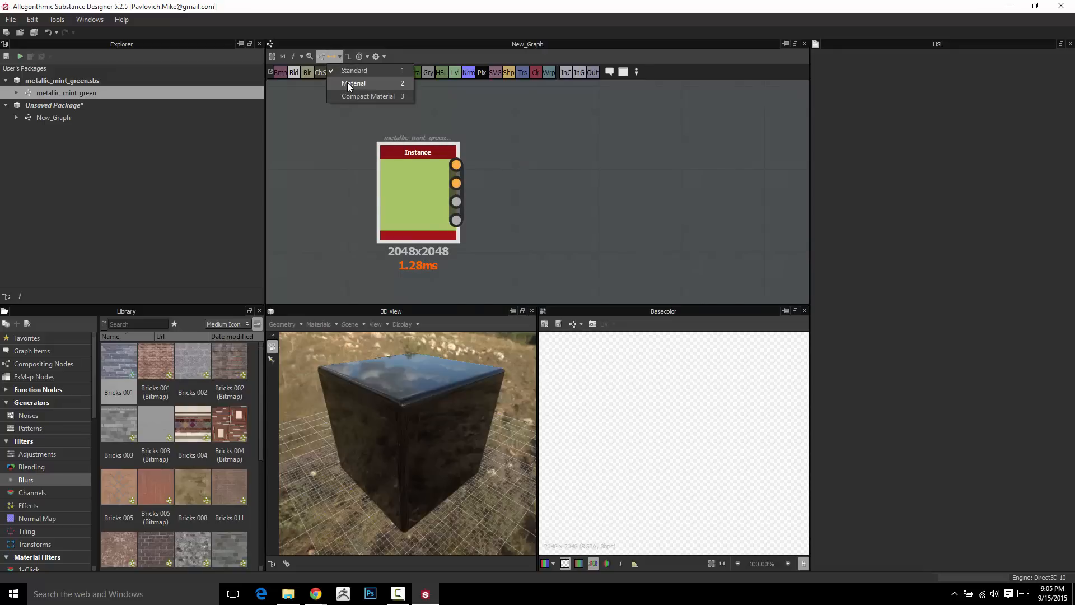
pyautogui.moveTo(575, 151); pyautogui.dragTo(543, 136, button='middle')
pyautogui.press('3')
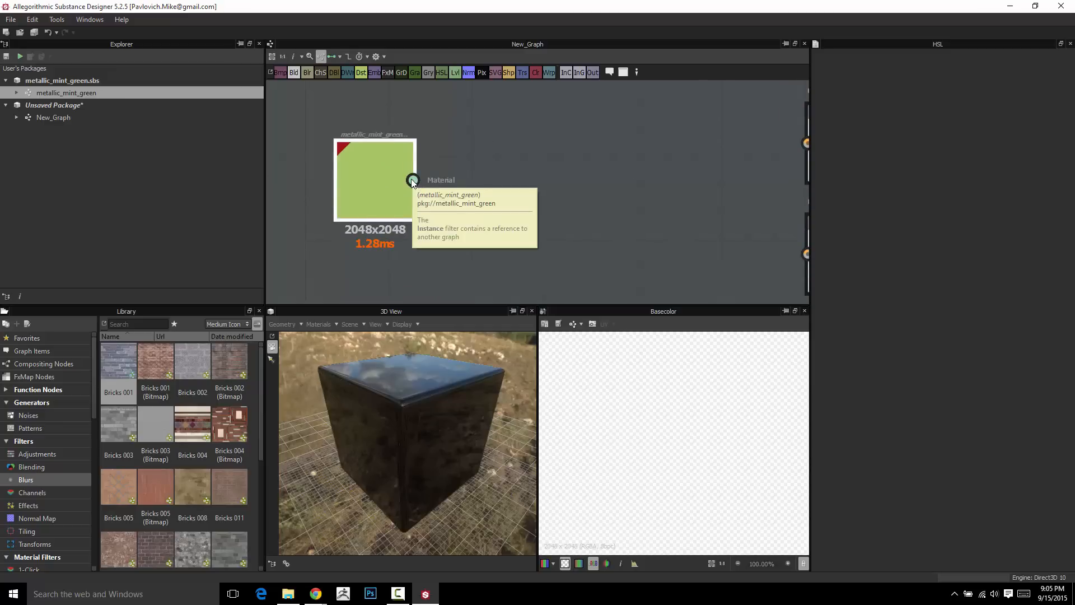
pyautogui.scroll(-4, 412, 182)
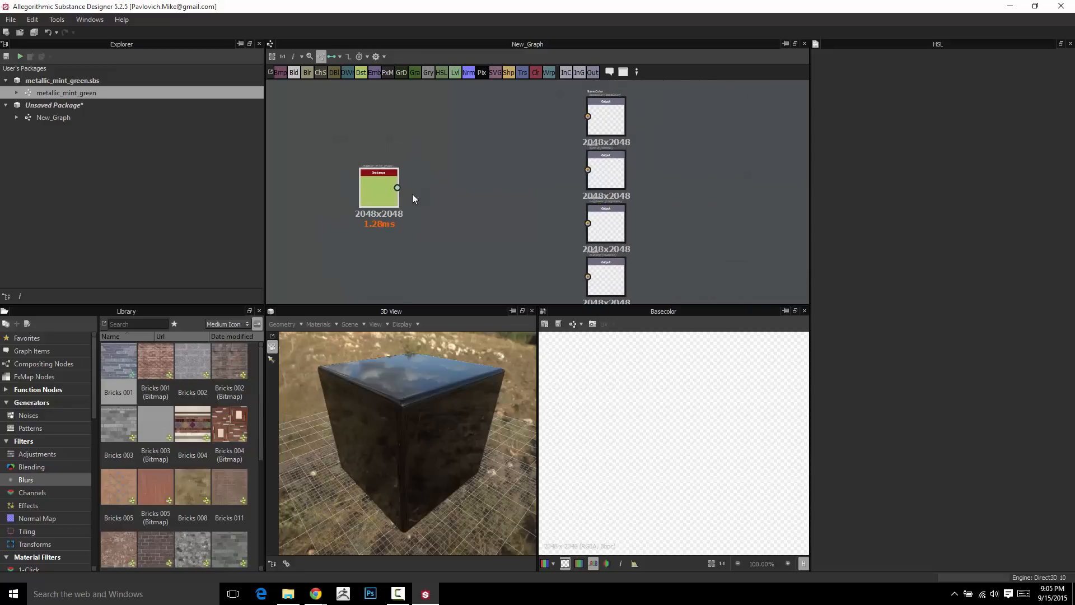
pyautogui.moveTo(397, 187); pyautogui.dragTo(571, 134)
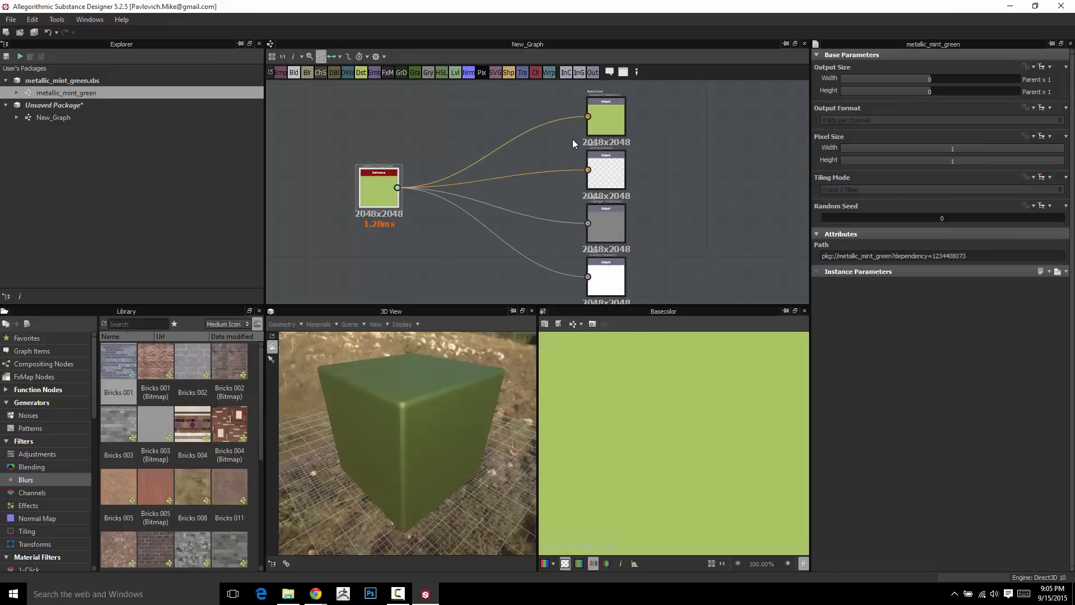
# Switch link creation back to Standard mode and look over the instance node's separate outputs and links
pyautogui.scroll(4, 382, 195)
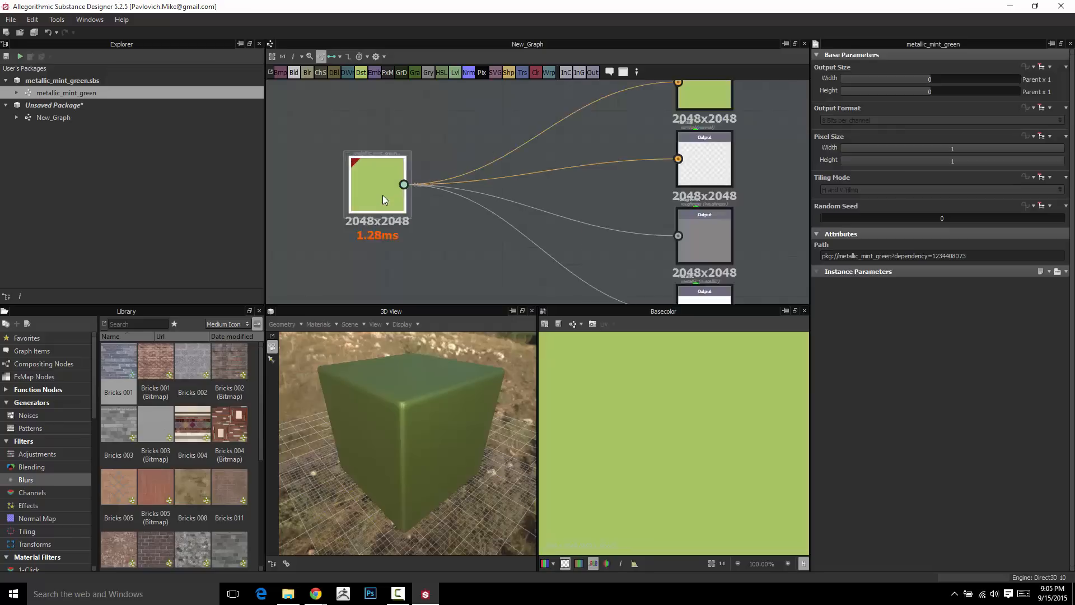
pyautogui.press('1')
pyautogui.moveTo(461, 139); pyautogui.dragTo(435, 155, button='middle')
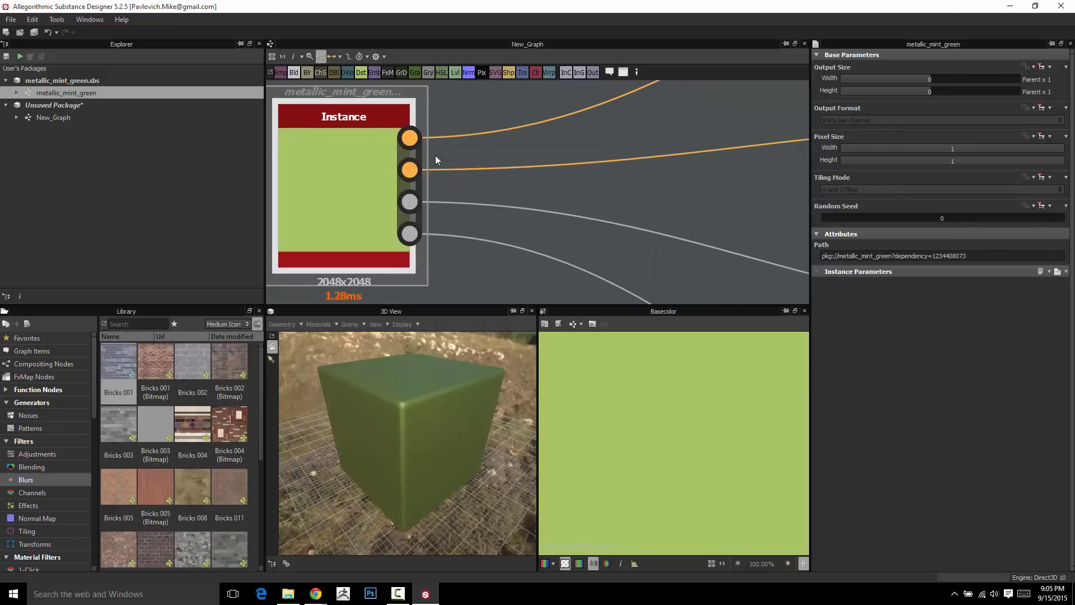
pyautogui.scroll(2, 447, 239)
pyautogui.scroll(-8, 559, 162)
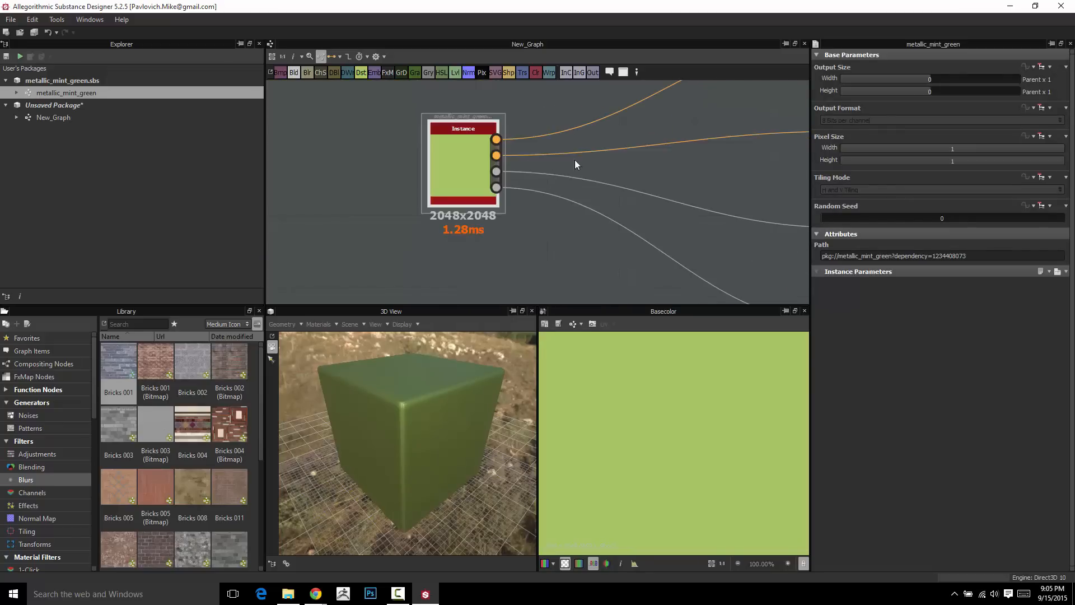
# Examine the Base Color output node's labels, identifier and usage attributes
pyautogui.moveTo(625, 127); pyautogui.dragTo(445, 191, button='middle')
pyautogui.scroll(5, 446, 190)
pyautogui.scroll(3, 471, 170)
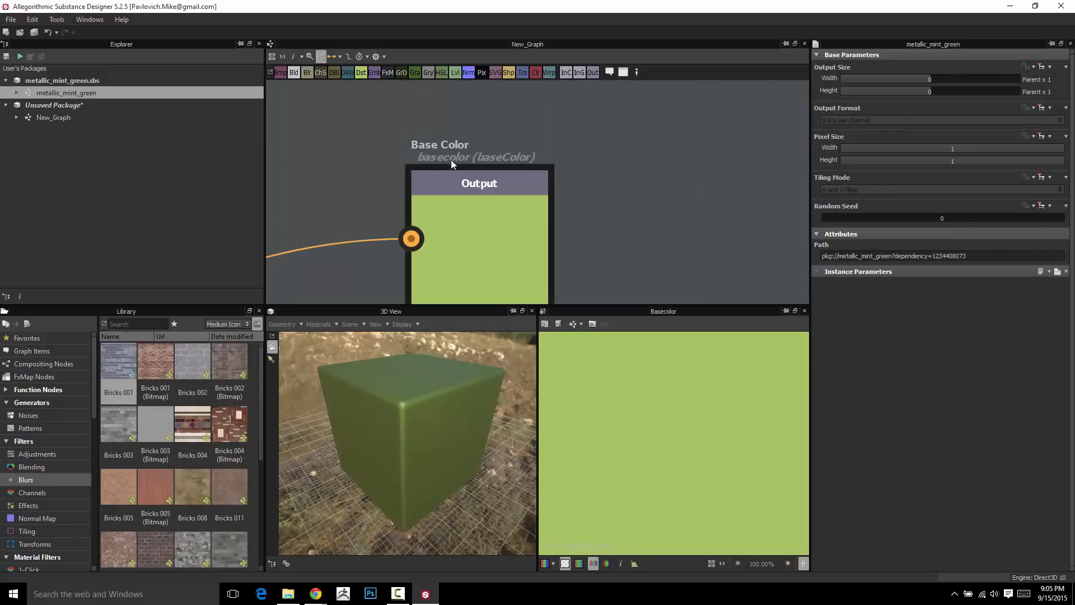
pyautogui.scroll(-2, 579, 195)
pyautogui.moveTo(594, 237); pyautogui.dragTo(569, 207, button='middle')
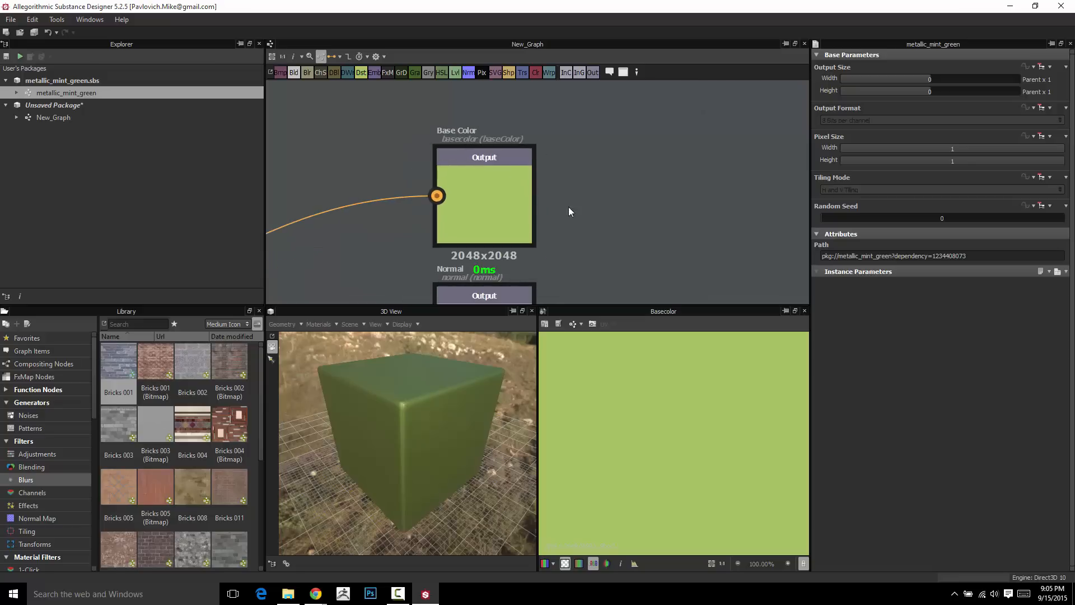
pyautogui.click(492, 172)
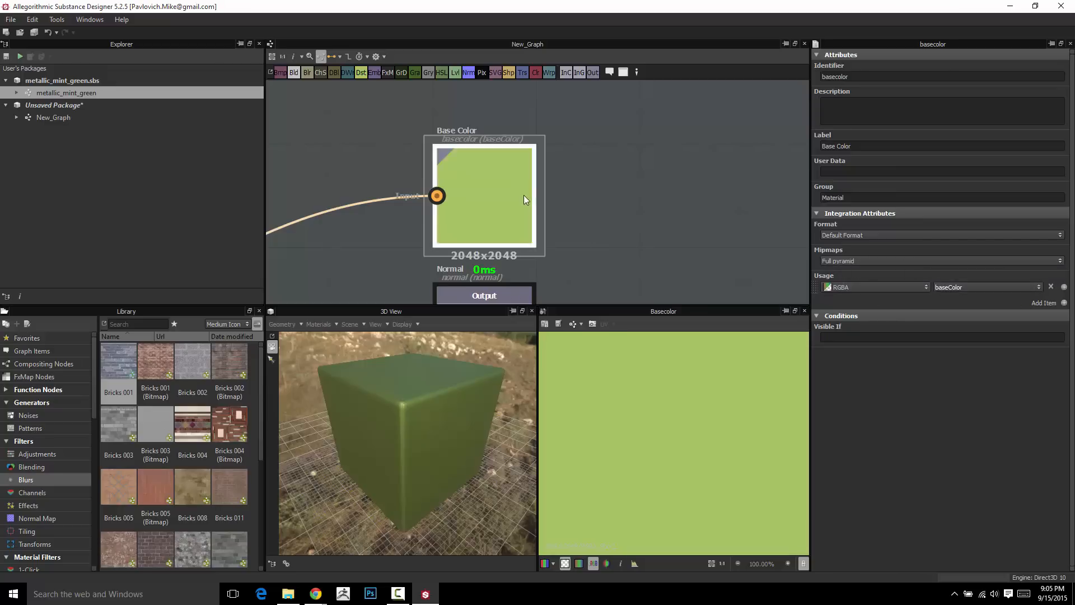
# Add a new Output node and place it beside the existing Roughness output
pyautogui.scroll(-8, 525, 197)
pyautogui.moveTo(616, 253); pyautogui.dragTo(628, 179, button='middle')
pyautogui.scroll(4, 629, 179)
pyautogui.moveTo(699, 190); pyautogui.dragTo(819, 169, button='middle')
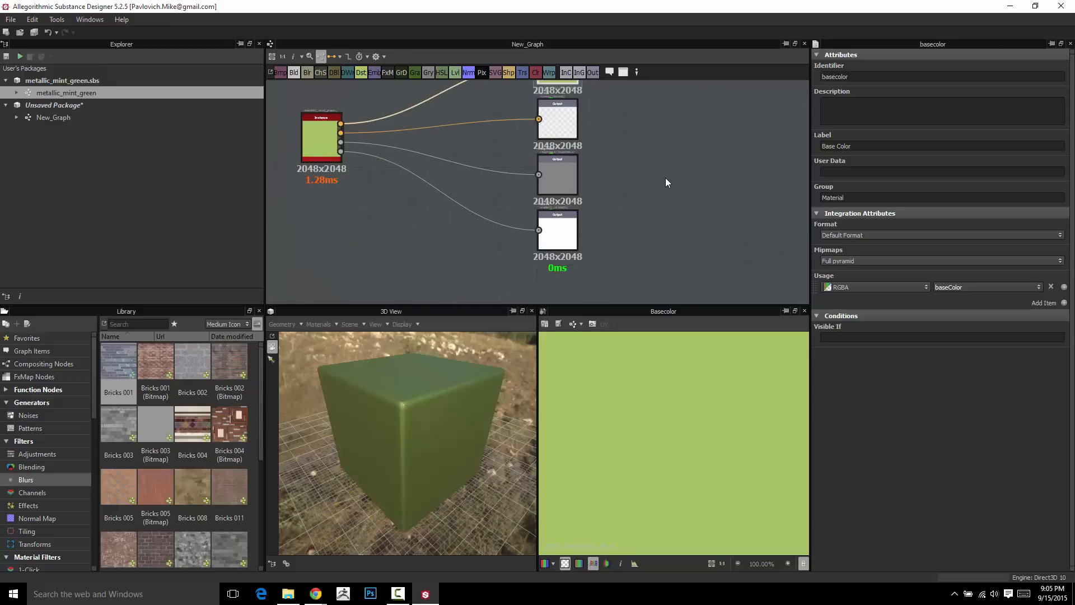
pyautogui.click(666, 177)
pyautogui.press('space')
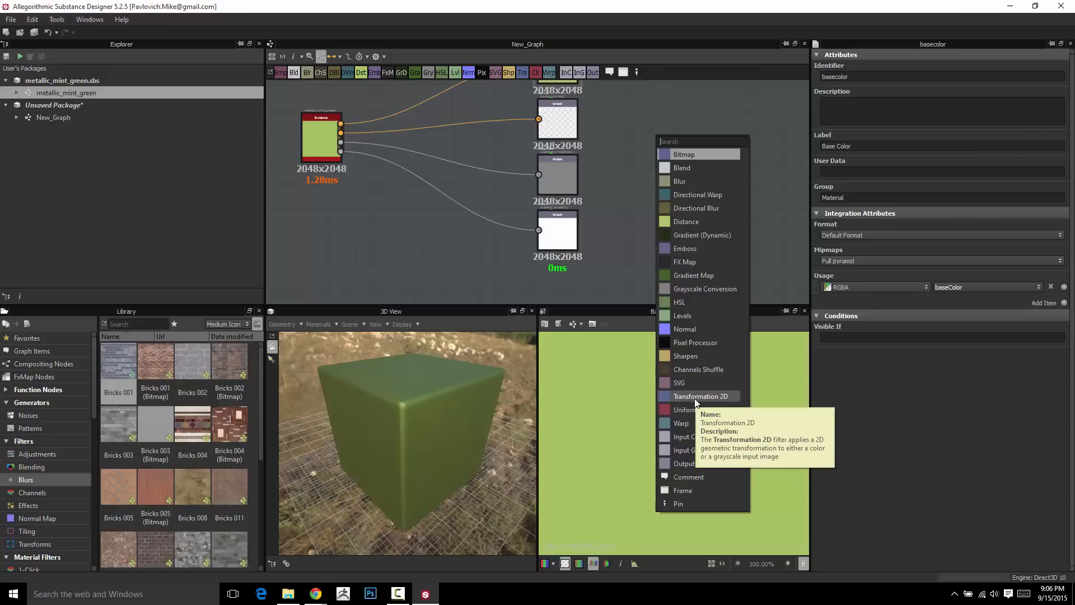
pyautogui.click(672, 464)
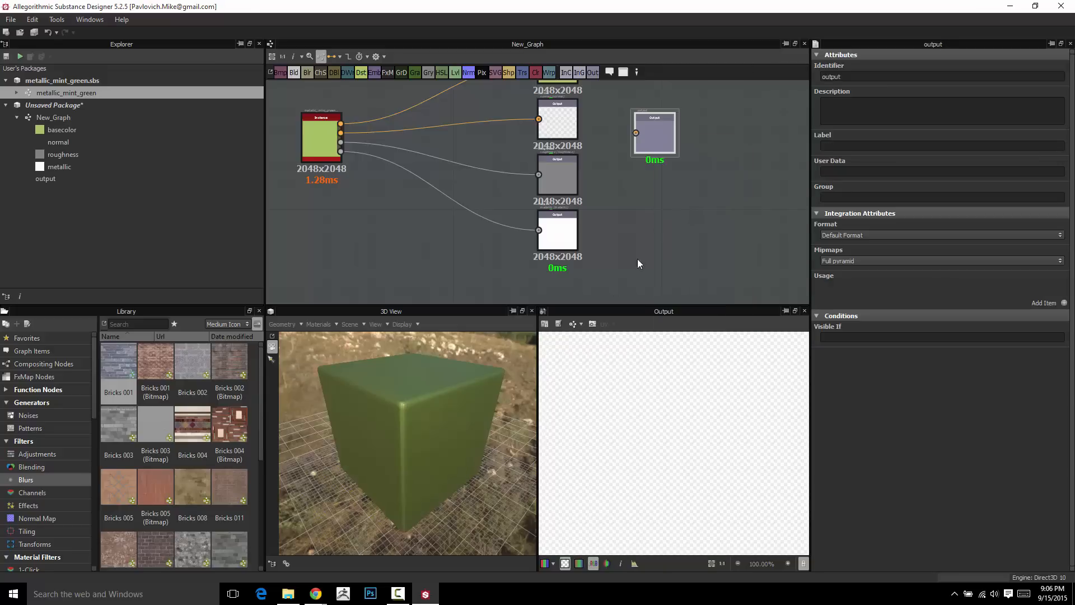
pyautogui.moveTo(651, 147); pyautogui.dragTo(637, 174)
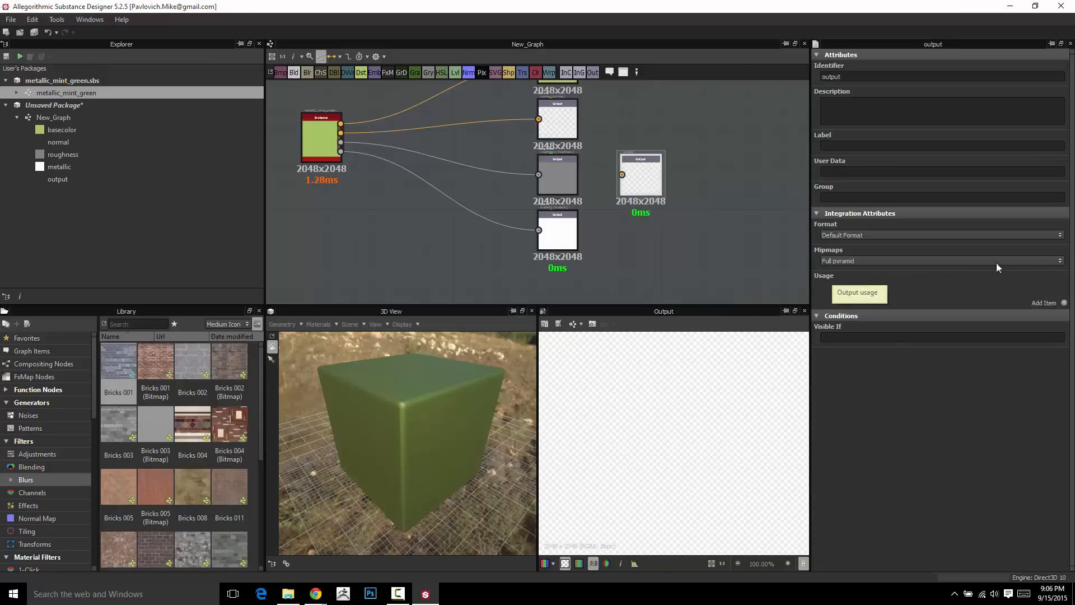
# Assign the ambientOcclusion usage to the new output node and place it below the Metallic output
pyautogui.click(1063, 302)
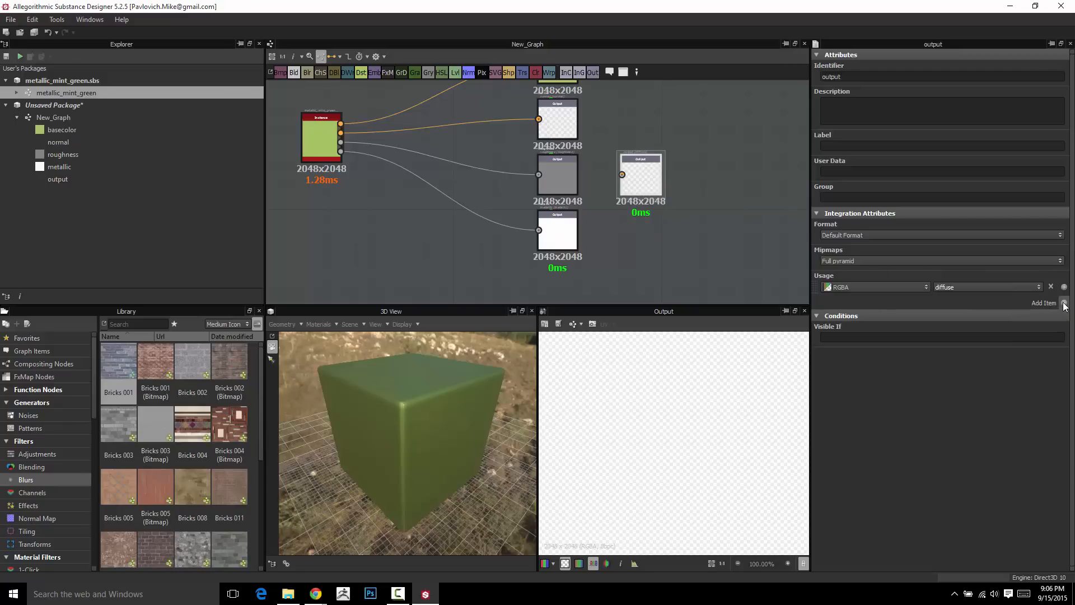
pyautogui.click(922, 287)
pyautogui.click(922, 286)
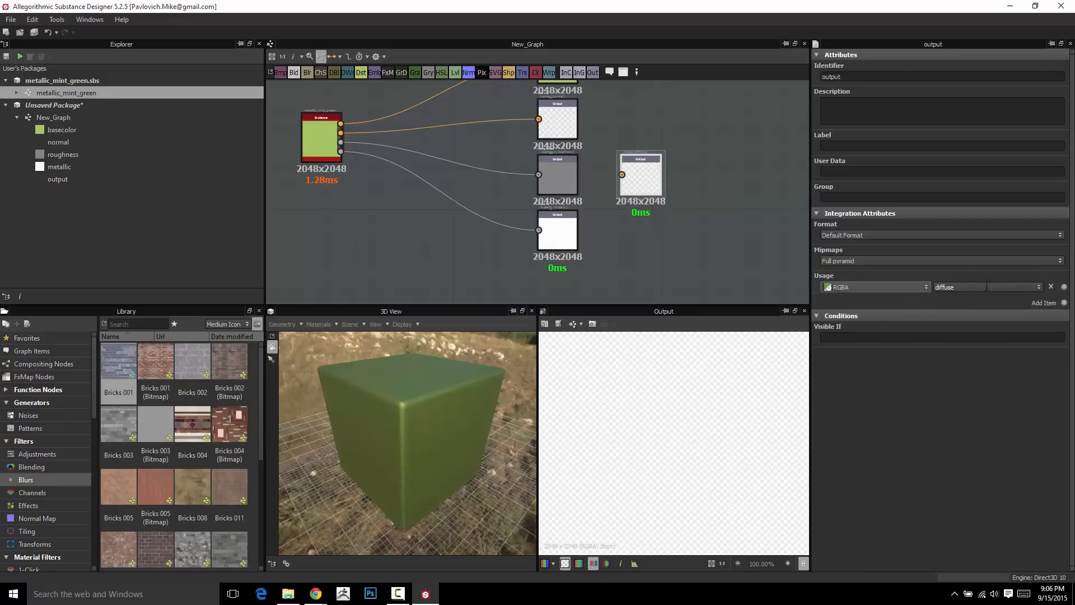
pyautogui.click(1038, 287)
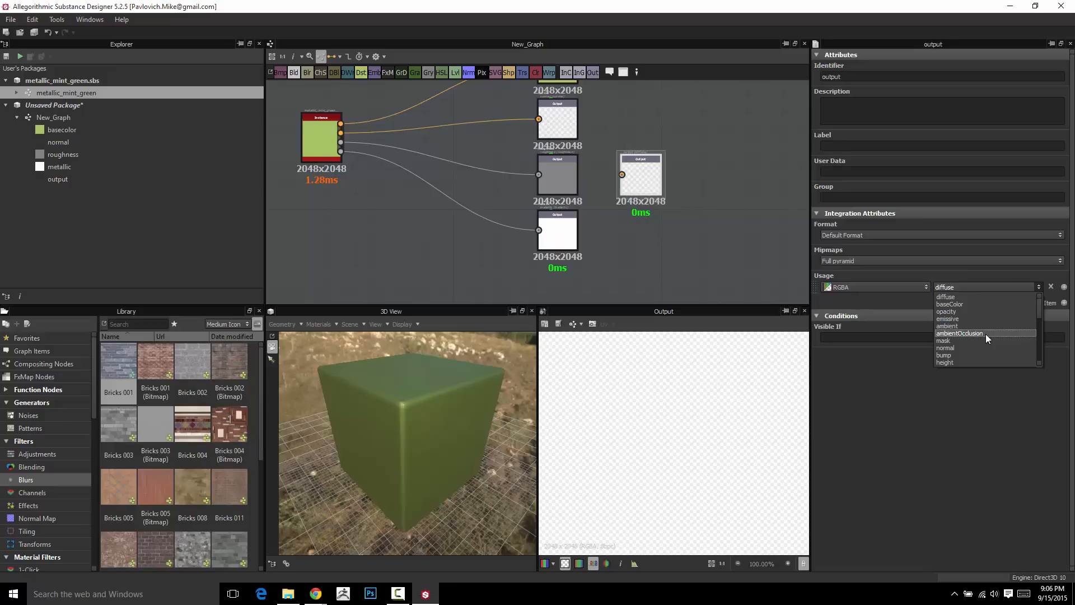
pyautogui.click(986, 334)
pyautogui.scroll(-3, 692, 185)
pyautogui.moveTo(662, 144); pyautogui.dragTo(602, 228)
pyautogui.moveTo(686, 178); pyautogui.dragTo(641, 208, button='middle')
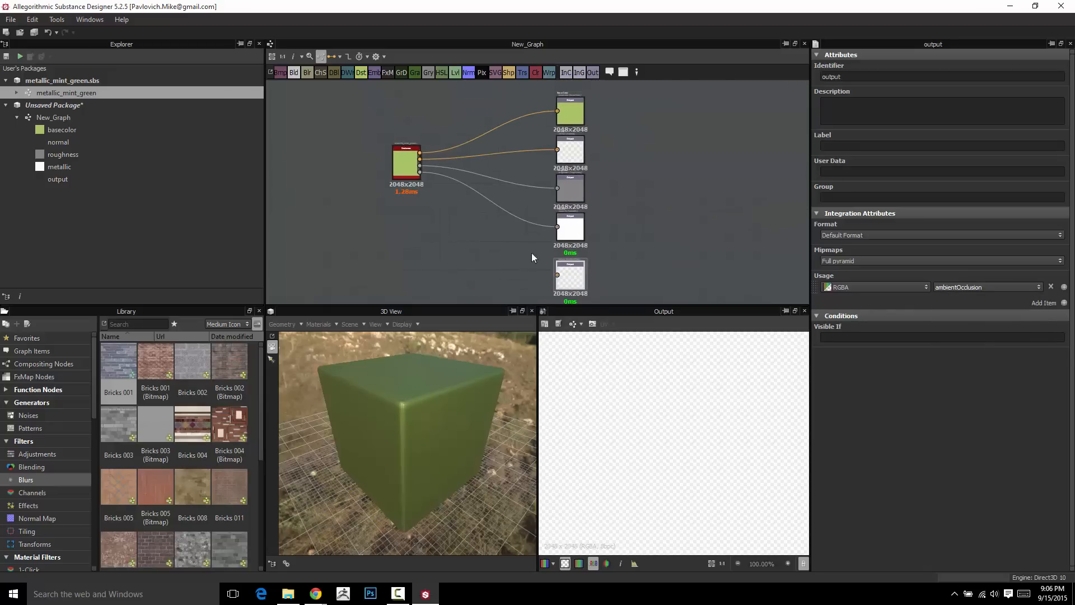
# Set the new output's identifier to ao and its label to Ambient Occlusion
pyautogui.moveTo(855, 76); pyautogui.dragTo(682, 64)
pyautogui.write('ao')
pyautogui.write('Ambient C')
pyautogui.write('cclusion')
pyautogui.click(845, 172)
# Compare the attributes of the Metallic and Ambient Occlusion outputs and examine which outputs the instance node offers
pyautogui.doubleClick(577, 232)
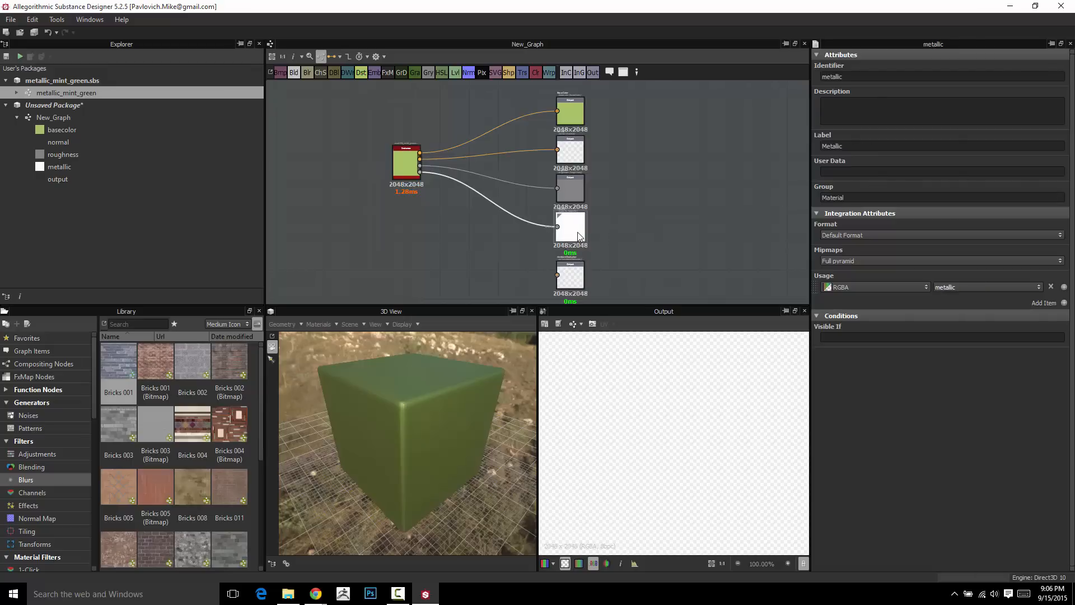
pyautogui.doubleClick(573, 275)
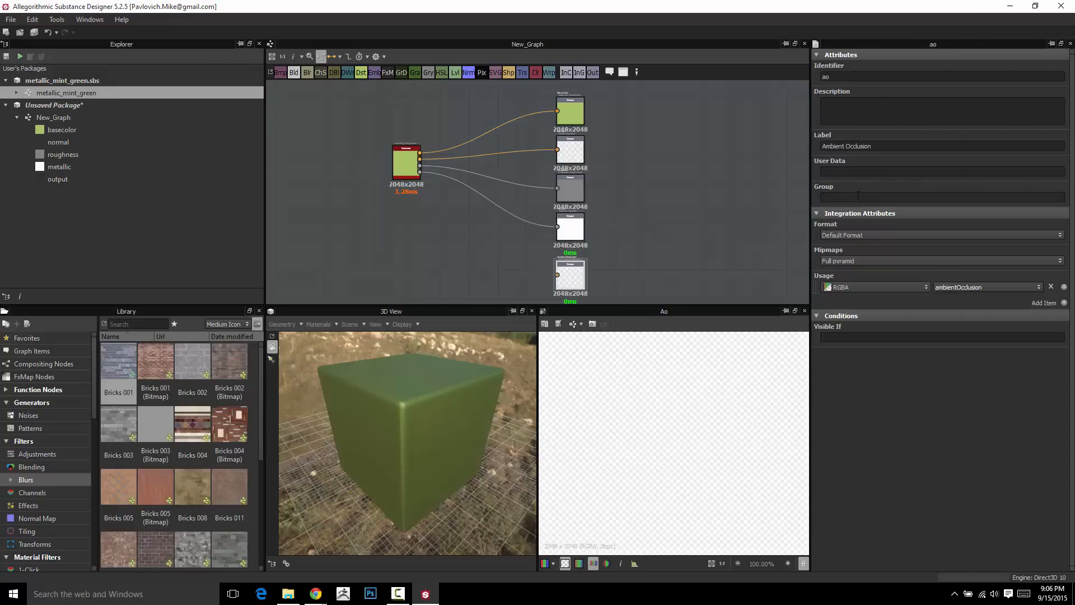
pyautogui.doubleClick(578, 231)
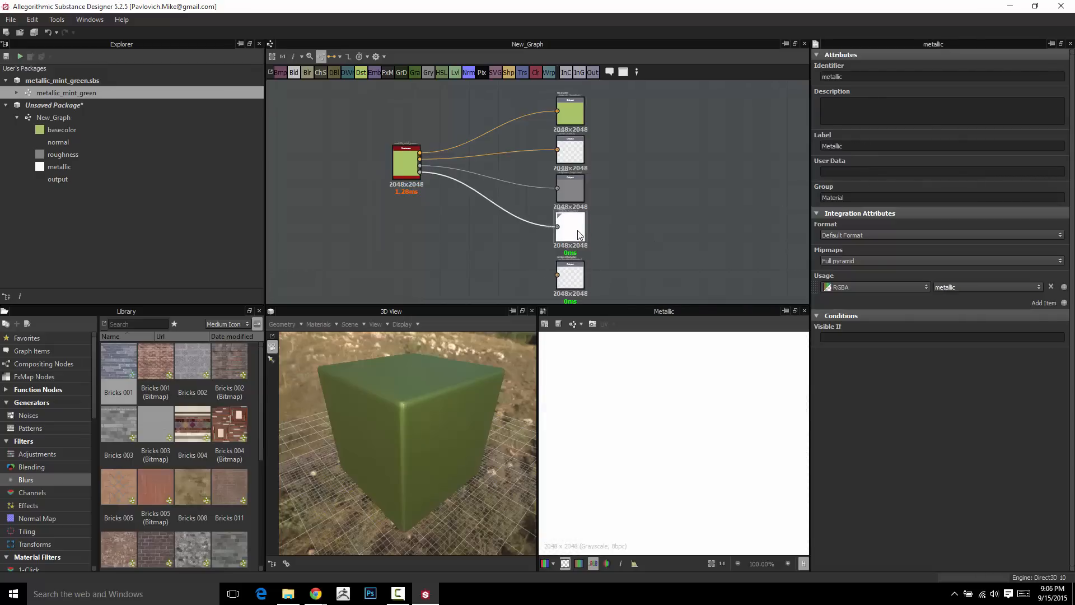
pyautogui.scroll(3, 372, 179)
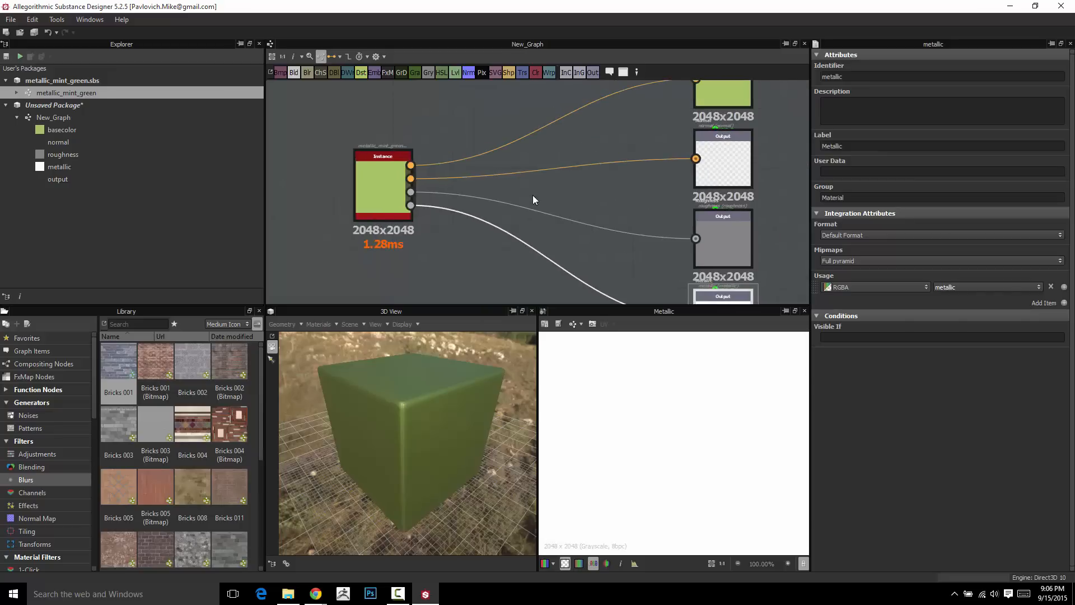
pyautogui.scroll(-2, 533, 195)
pyautogui.moveTo(514, 197); pyautogui.dragTo(442, 173, button='middle')
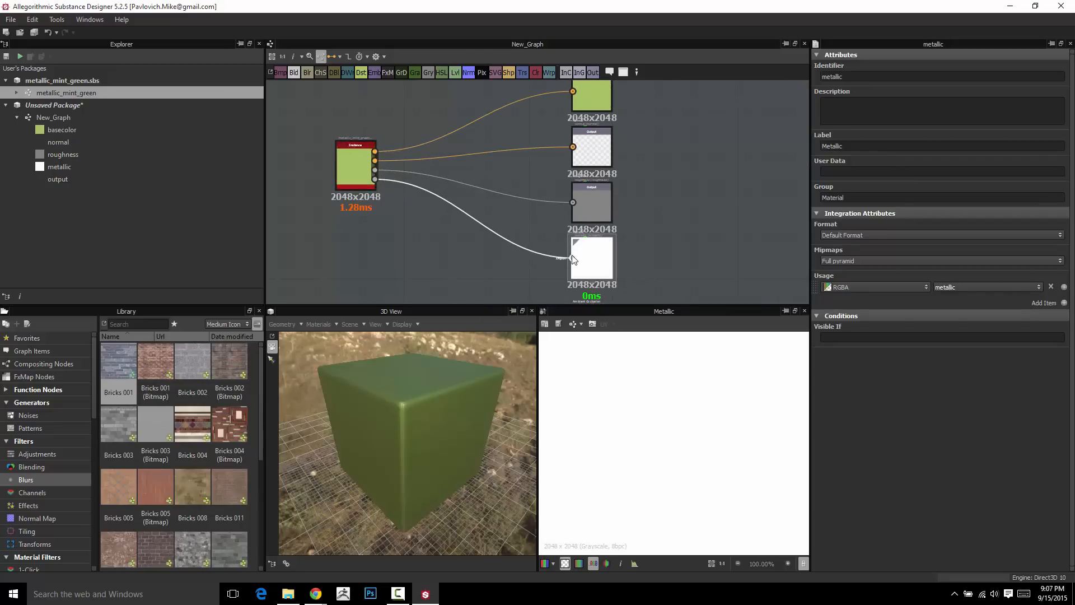
pyautogui.scroll(2, 573, 259)
pyautogui.scroll(-5, 573, 259)
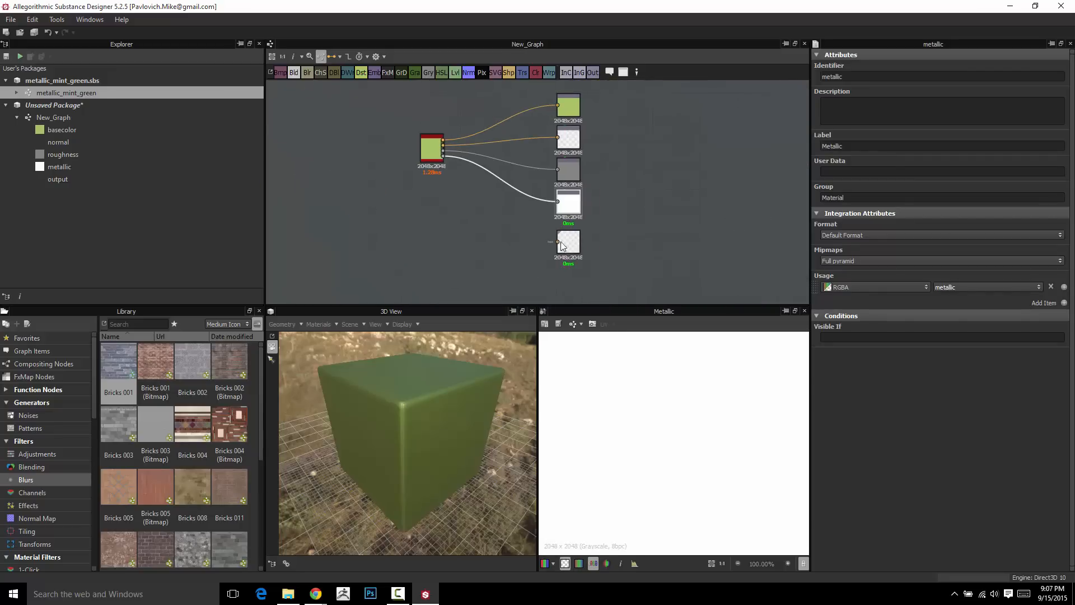
pyautogui.scroll(3, 561, 244)
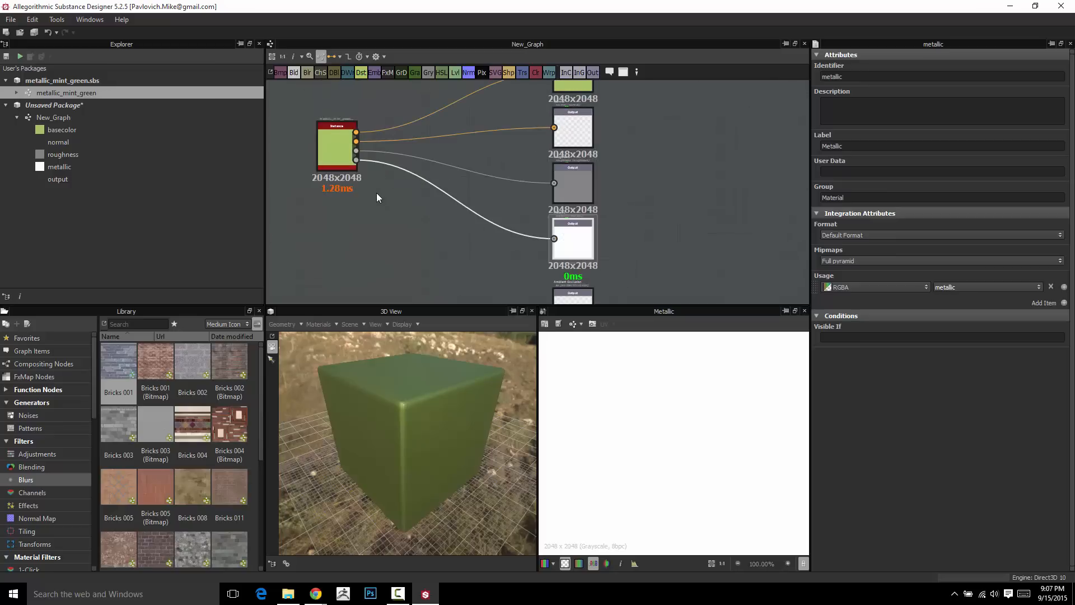
pyautogui.scroll(-2, 378, 194)
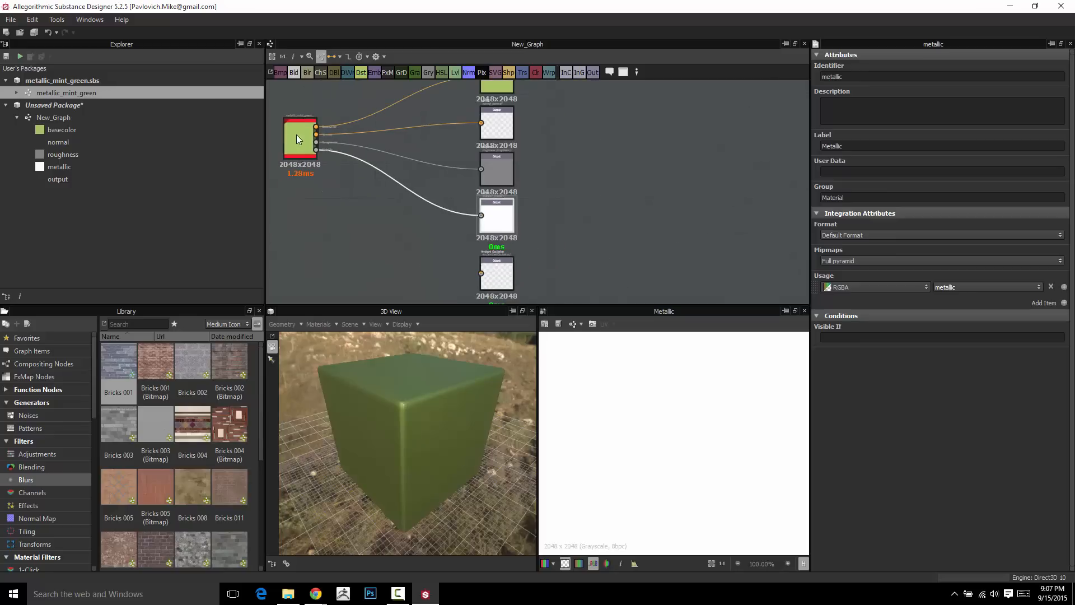
pyautogui.moveTo(297, 135); pyautogui.dragTo(340, 160)
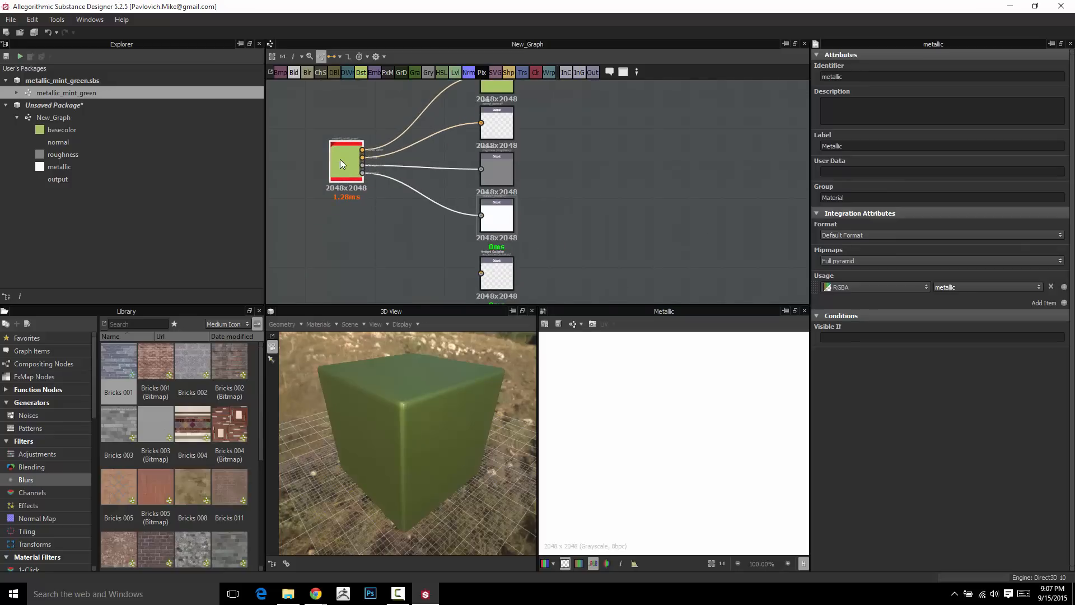
# Open the metallic_mint_green graph and add a new Output node below its metallic output
pyautogui.doubleClick(66, 93)
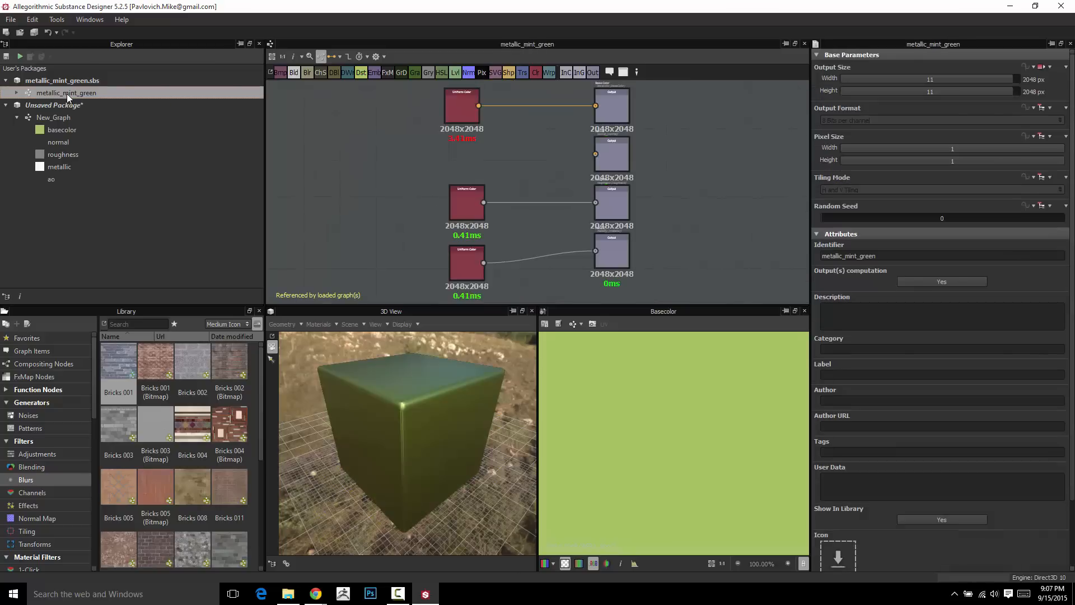
pyautogui.moveTo(605, 163); pyautogui.dragTo(501, 146, button='middle')
pyautogui.scroll(-2, 501, 147)
pyautogui.moveTo(595, 187); pyautogui.dragTo(577, 193, button='middle')
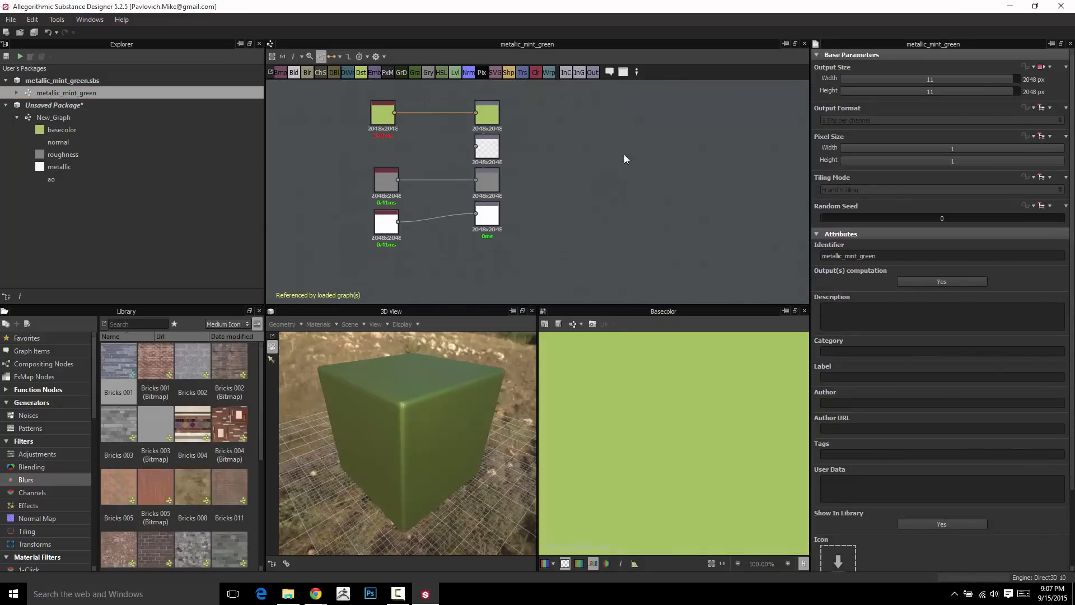
pyautogui.rightClick(634, 131)
pyautogui.click(596, 122)
pyautogui.press('space')
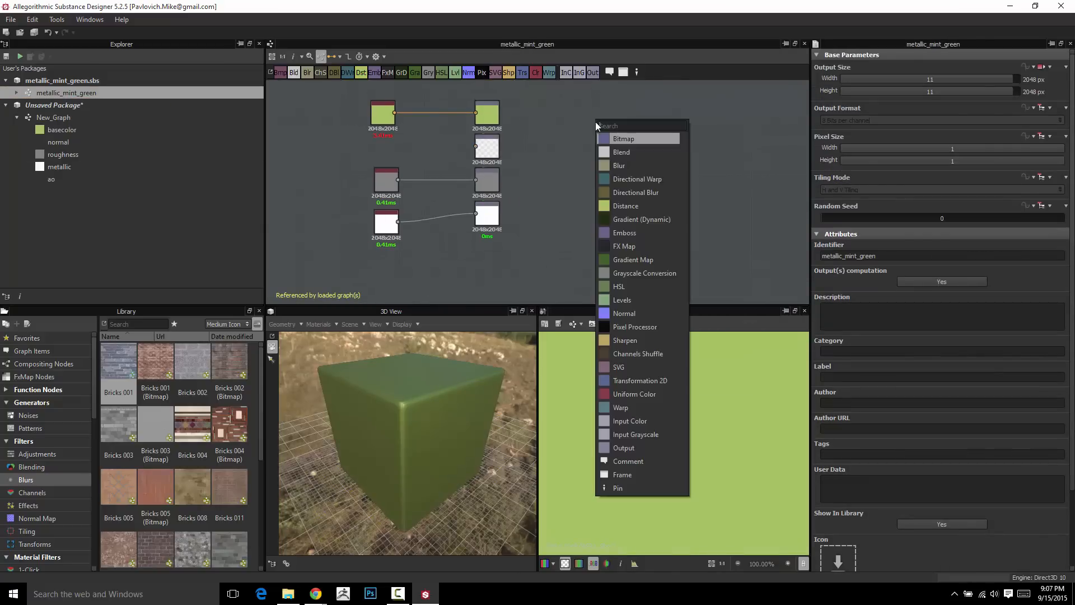
pyautogui.click(622, 448)
pyautogui.moveTo(603, 118); pyautogui.dragTo(505, 260)
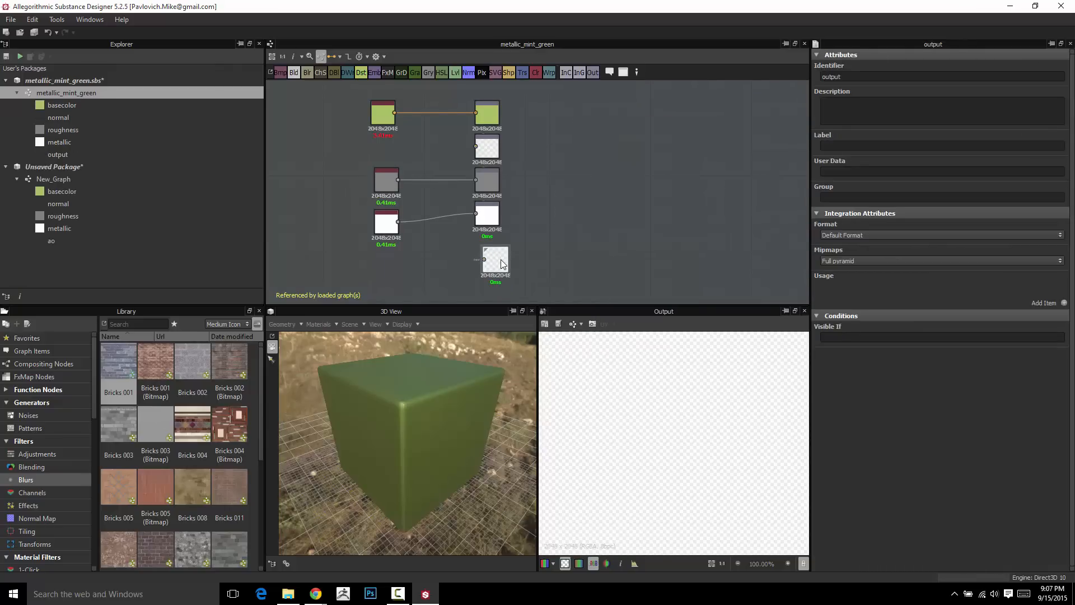
# Add a usage entry to the metallic_mint_green graph's new output and set it to ambientOcclusion
pyautogui.click(851, 260)
pyautogui.click(852, 261)
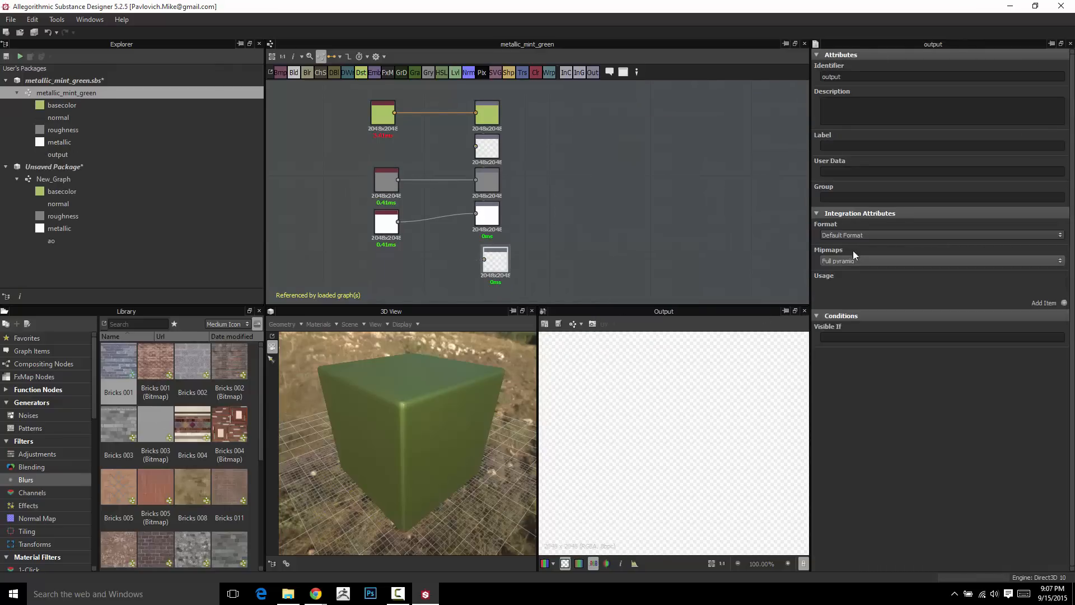
pyautogui.click(1064, 303)
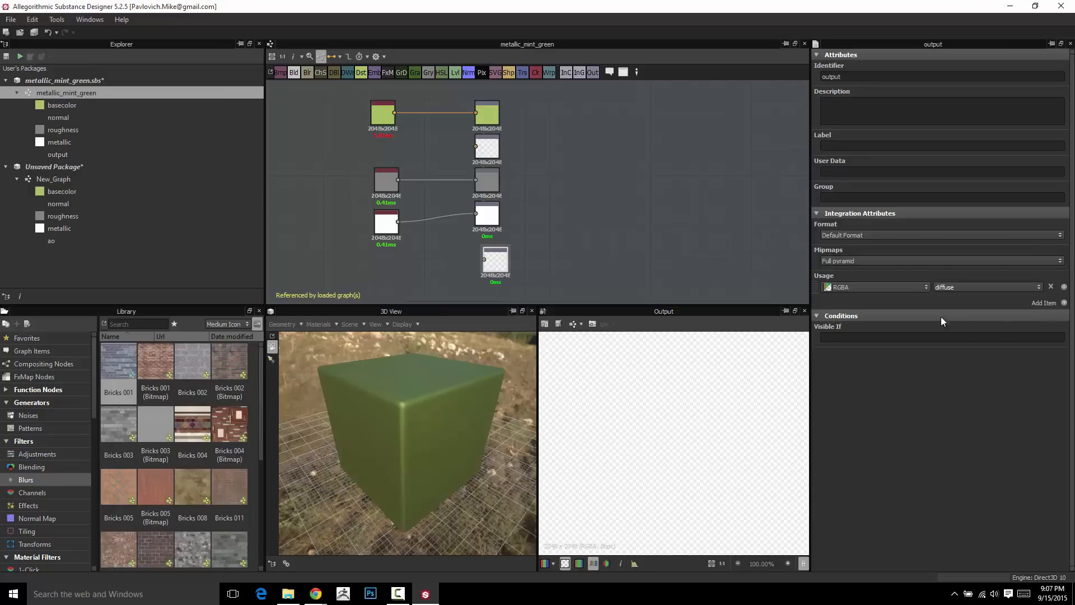
pyautogui.click(1039, 288)
pyautogui.click(1008, 318)
# Give the new output in metallic_mint_green the identifier ao and the label Ambient Occlusion
pyautogui.doubleClick(851, 77)
pyautogui.write('ao')
pyautogui.press('Tab')
pyautogui.write('Ambient Occlusion')
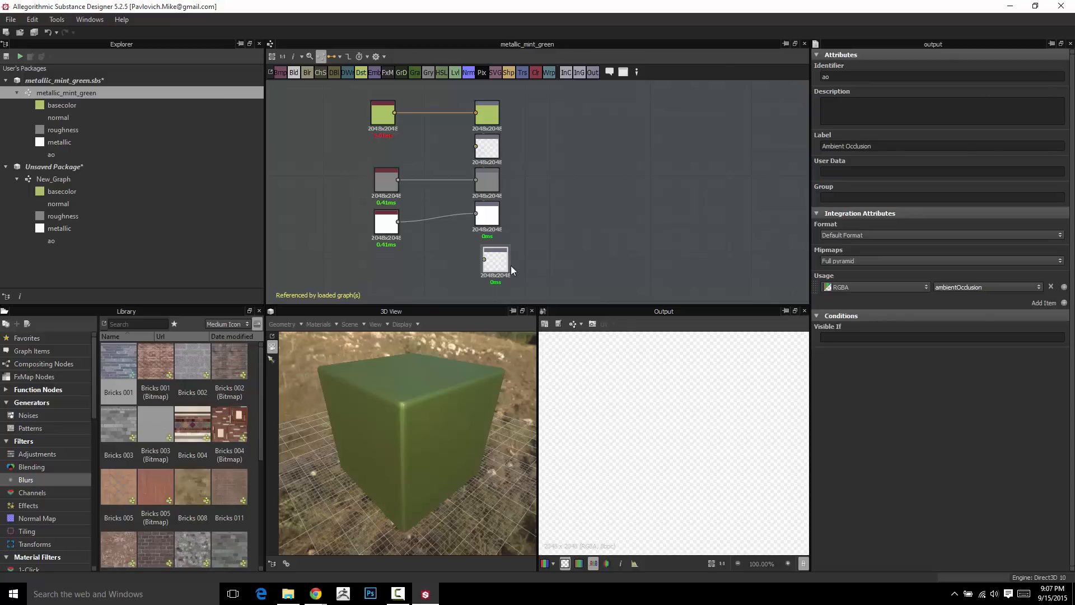
# Duplicate the white Uniform Color node below the original and connect the copy to the Ambient Occlusion output
pyautogui.moveTo(539, 240); pyautogui.dragTo(567, 205, button='middle')
pyautogui.scroll(1, 567, 205)
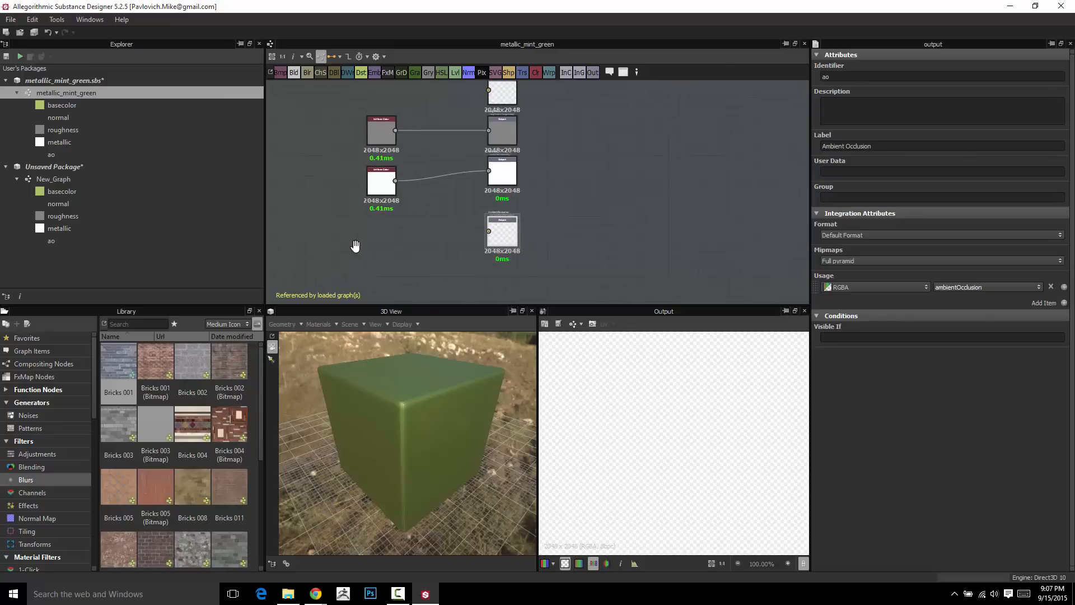
pyautogui.moveTo(355, 246); pyautogui.dragTo(341, 258, button='middle')
pyautogui.click(369, 201)
pyautogui.hotkey('ctrl', 'd')
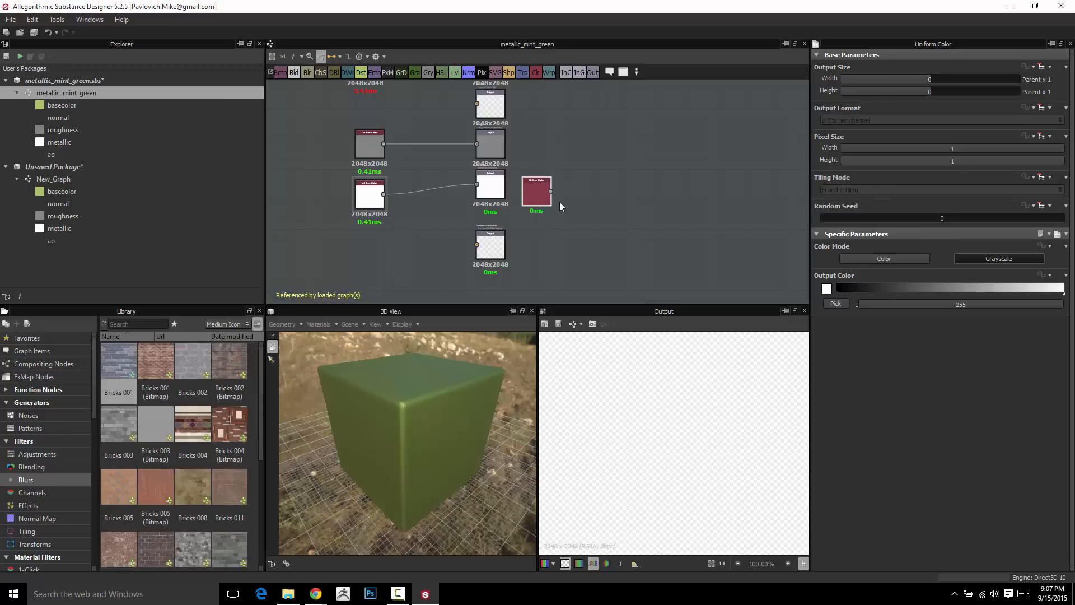
pyautogui.click(374, 244)
pyautogui.moveTo(400, 250); pyautogui.dragTo(477, 244)
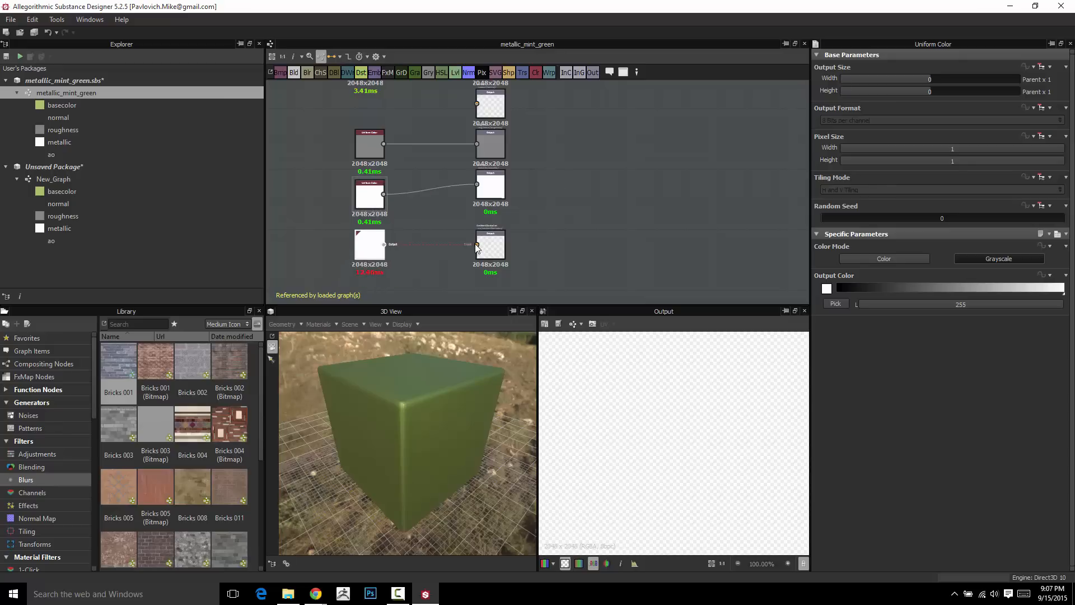
pyautogui.scroll(-3, 551, 179)
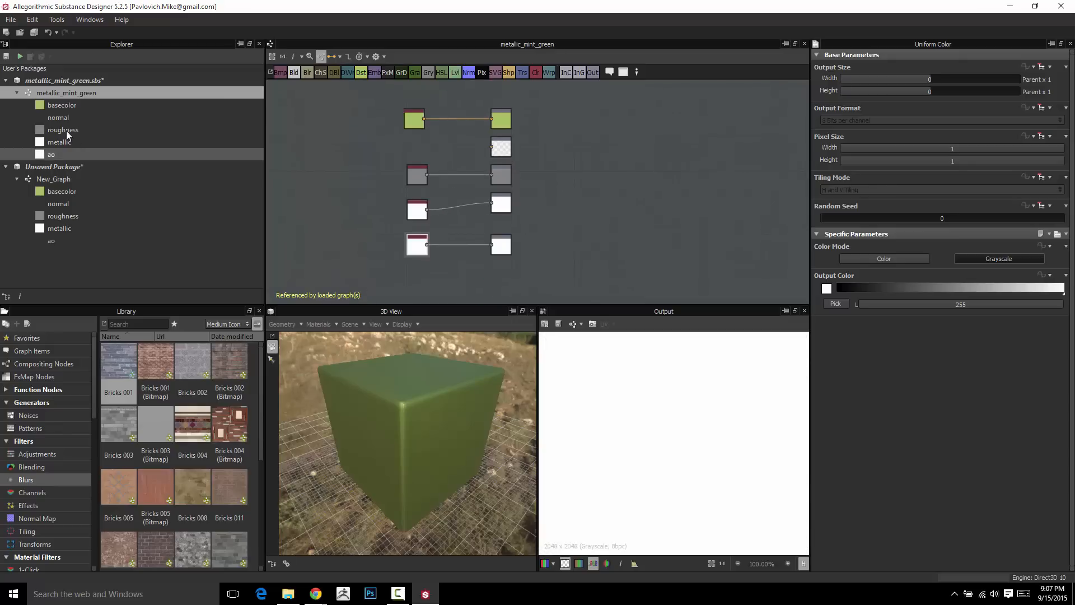
# Save the metallic_mint_green package and reopen New_Graph
pyautogui.click(78, 95)
pyautogui.hotkey('ctrl', 's')
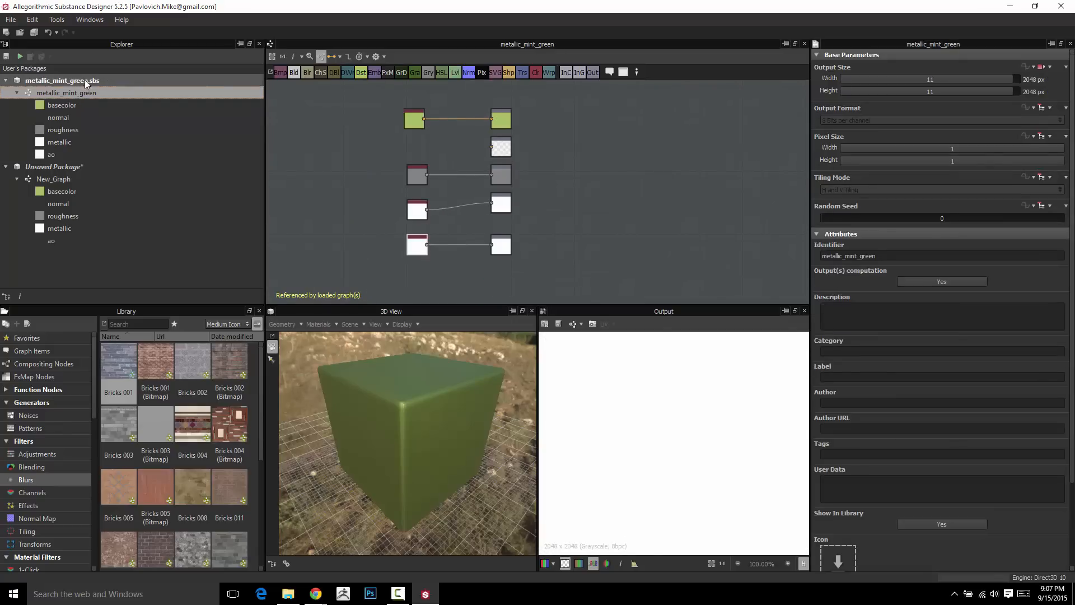
pyautogui.doubleClick(63, 179)
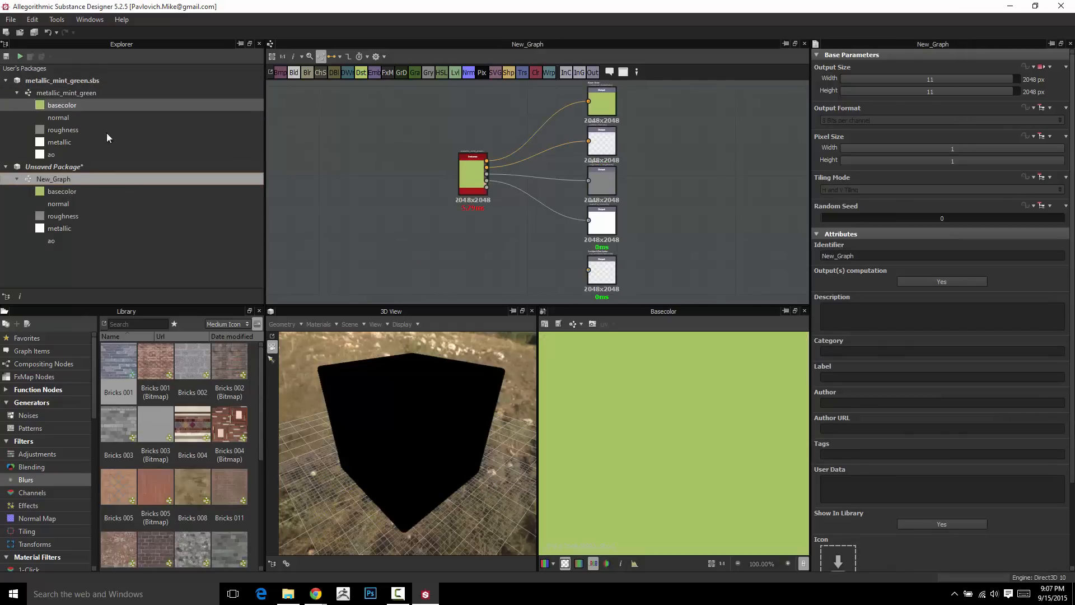
# Examine the instance node's output list and preview its Ambient Occlusion output
pyautogui.scroll(5, 468, 184)
pyautogui.scroll(3, 469, 187)
pyautogui.moveTo(400, 187); pyautogui.dragTo(222, 282, button='middle')
pyautogui.scroll(-2, 400, 281)
pyautogui.moveTo(398, 291); pyautogui.dragTo(387, 233, button='middle')
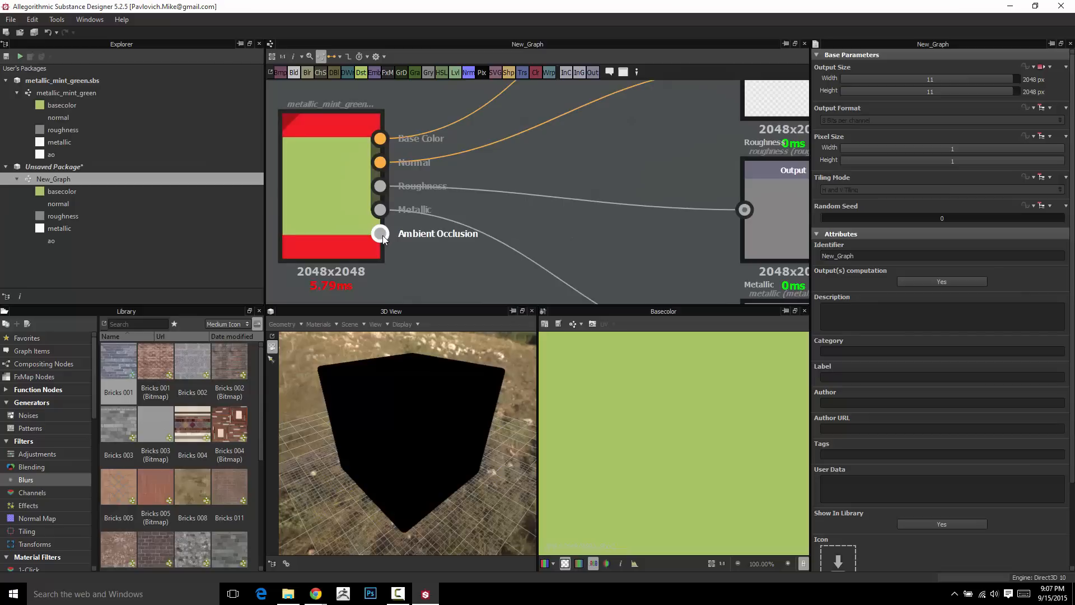
pyautogui.doubleClick(382, 235)
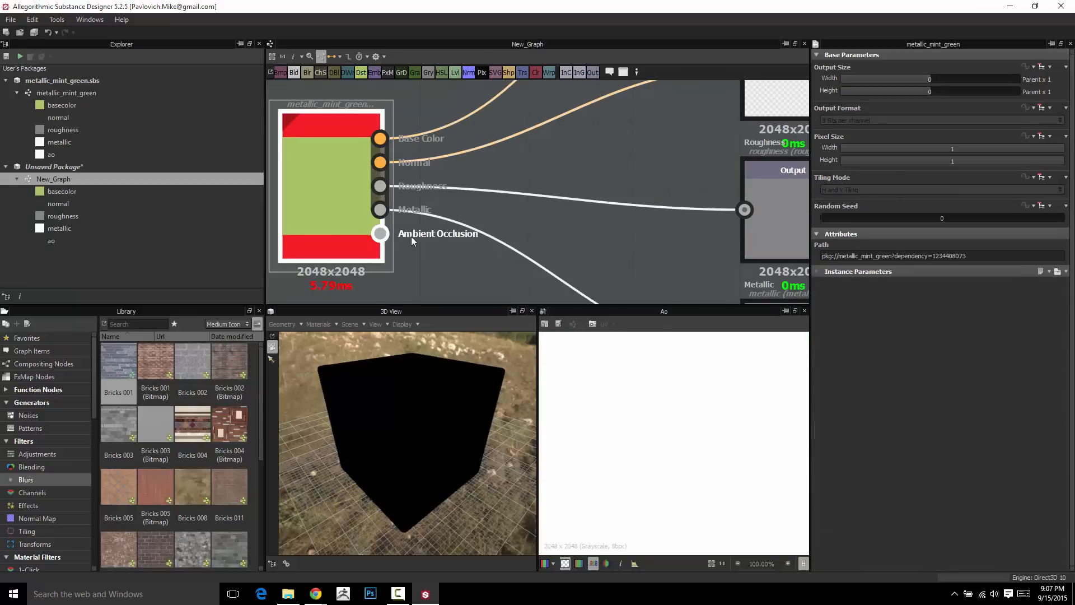
# Connect the instance's Ambient Occlusion output to the Ambient Occlusion output node in New_Graph
pyautogui.scroll(-4, 439, 249)
pyautogui.moveTo(438, 246); pyautogui.dragTo(418, 123, button='middle')
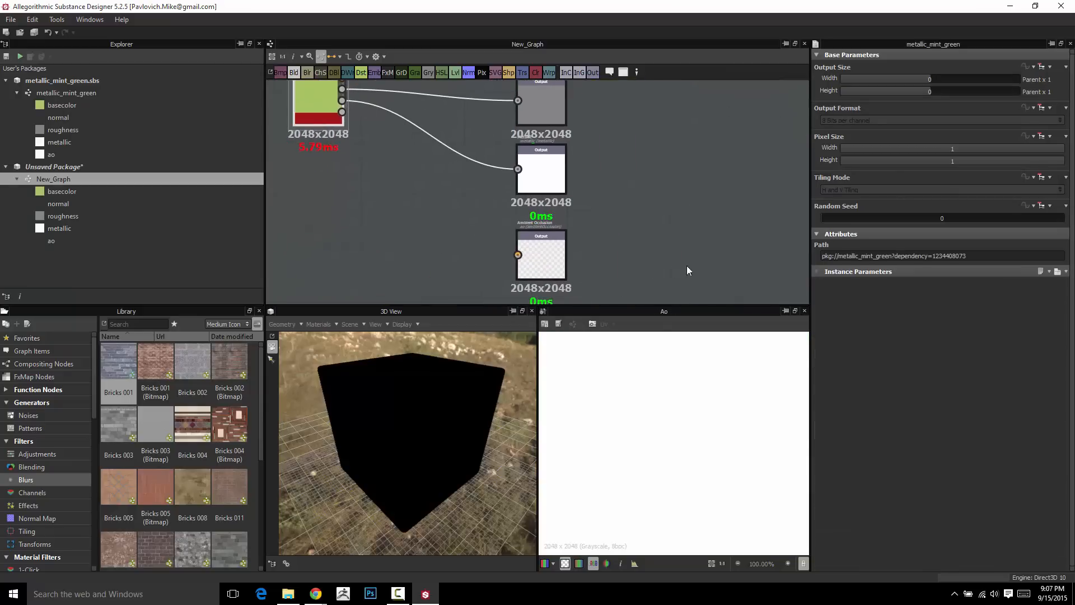
pyautogui.moveTo(425, 218); pyautogui.dragTo(517, 255)
pyautogui.click(540, 263)
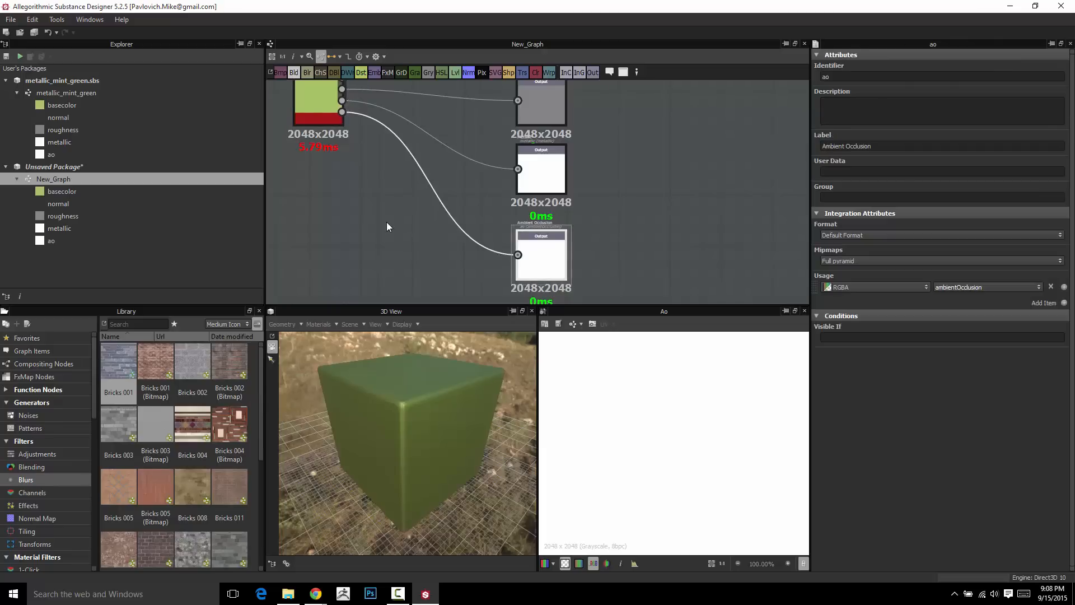
# Delete all links between the instance node and the five output nodes
pyautogui.scroll(-2, 386, 221)
pyautogui.moveTo(365, 216); pyautogui.dragTo(370, 246, button='middle')
pyautogui.moveTo(375, 117); pyautogui.dragTo(398, 237)
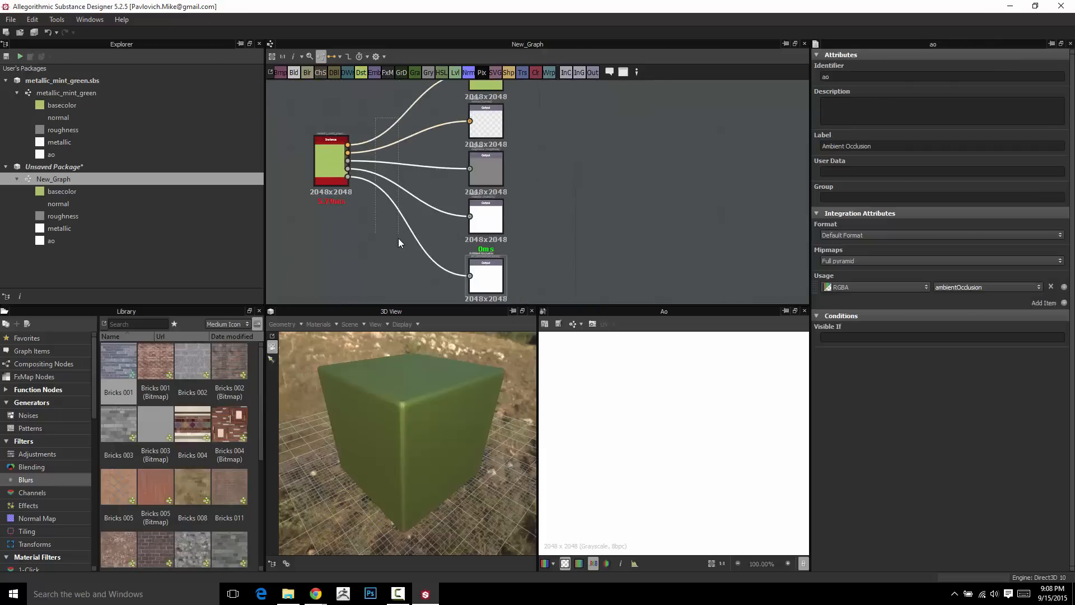
pyautogui.press('Delete')
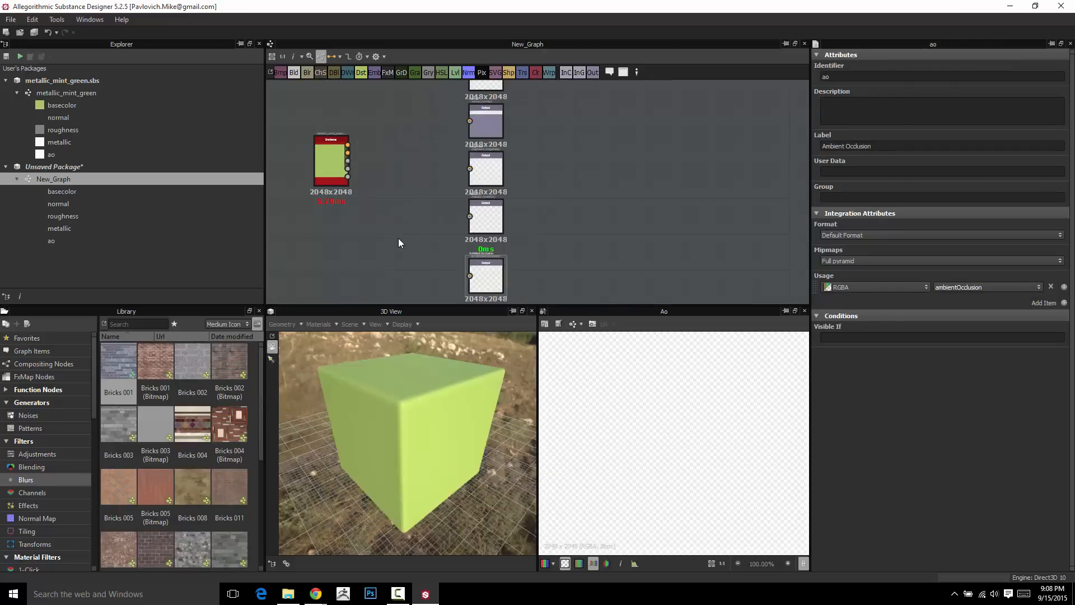
# Switch to Compact Material mode and connect the instance's Material output to the Base Color, Normal, Roughness and Metallic output nodes
pyautogui.scroll(-1, 404, 216)
pyautogui.moveTo(404, 217); pyautogui.dragTo(410, 208, button='middle')
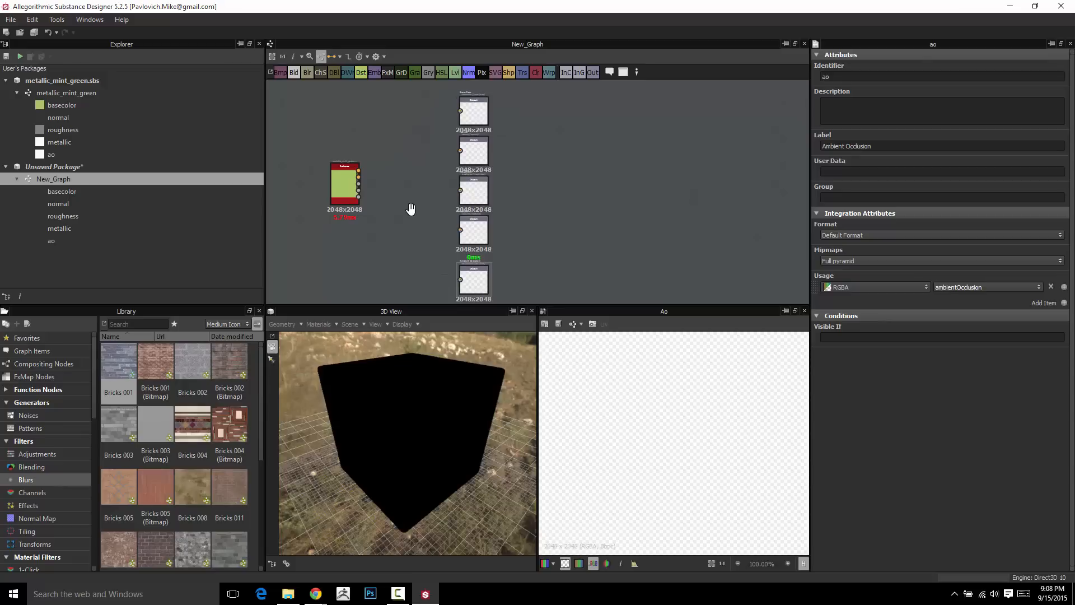
pyautogui.scroll(8, 369, 163)
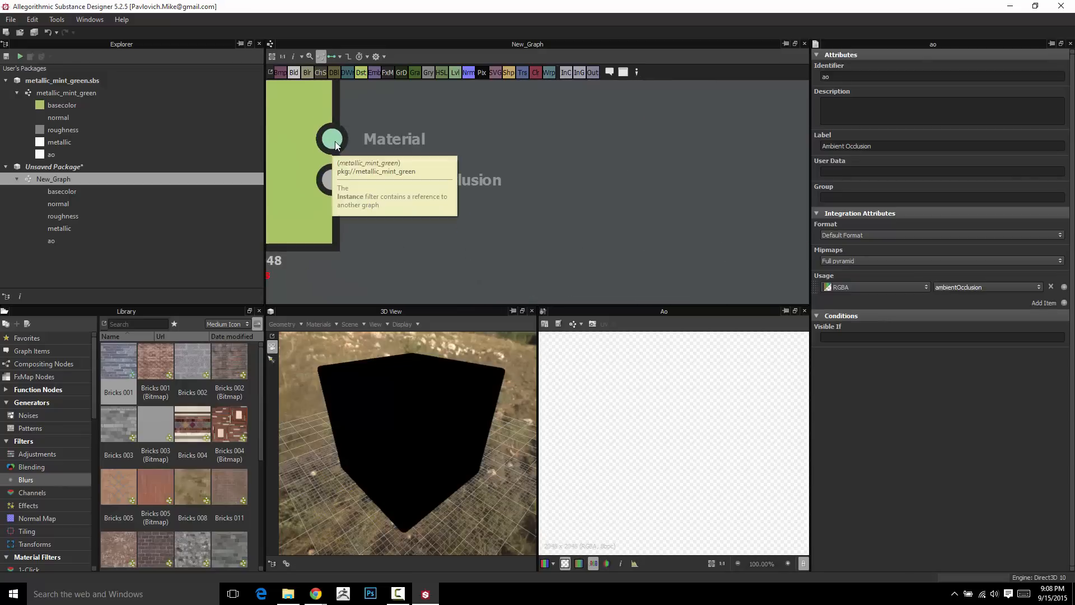
pyautogui.scroll(-8, 334, 141)
pyautogui.moveTo(327, 180); pyautogui.dragTo(448, 97)
pyautogui.moveTo(361, 261); pyautogui.dragTo(368, 212, button='middle')
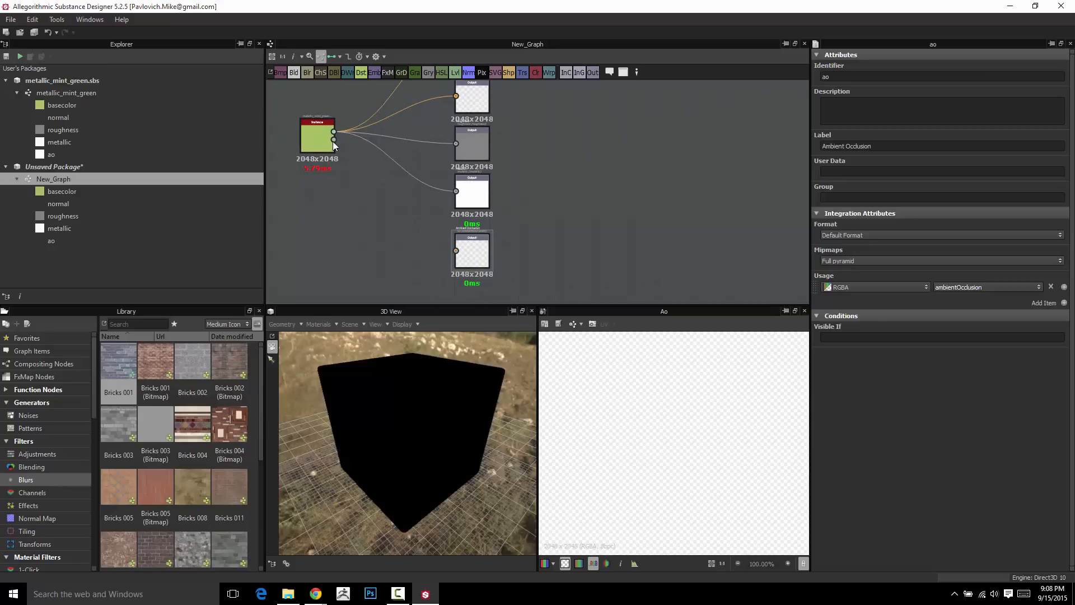
# Connect the instance's Ambient Occlusion output to the Ambient Occlusion output node and shift the instance node farther from the outputs
pyautogui.moveTo(437, 245); pyautogui.dragTo(453, 252)
pyautogui.moveTo(377, 218); pyautogui.dragTo(393, 252, button='middle')
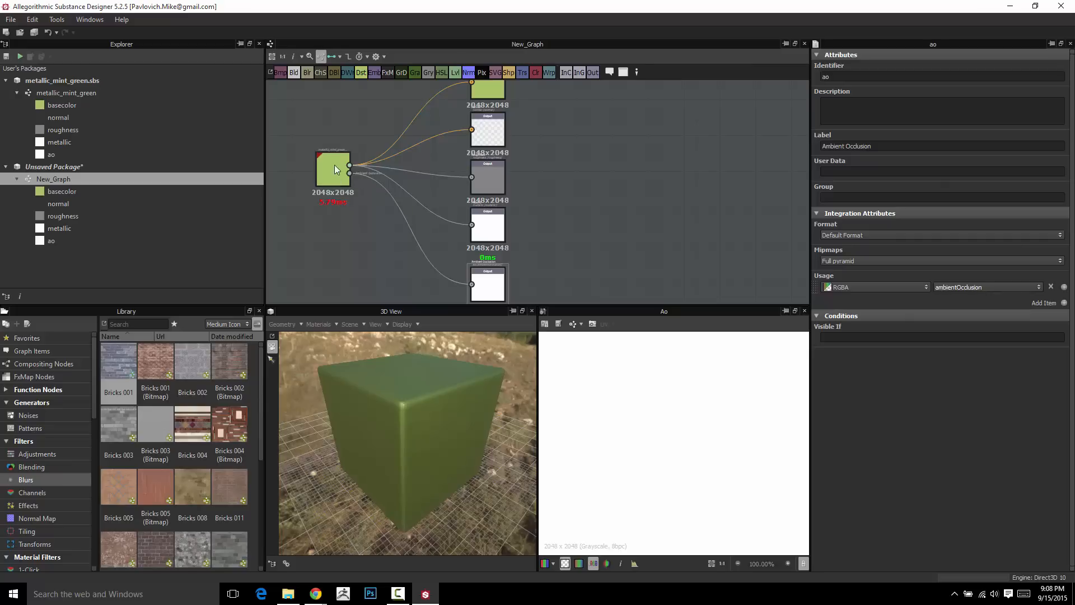
pyautogui.moveTo(342, 180); pyautogui.dragTo(317, 177)
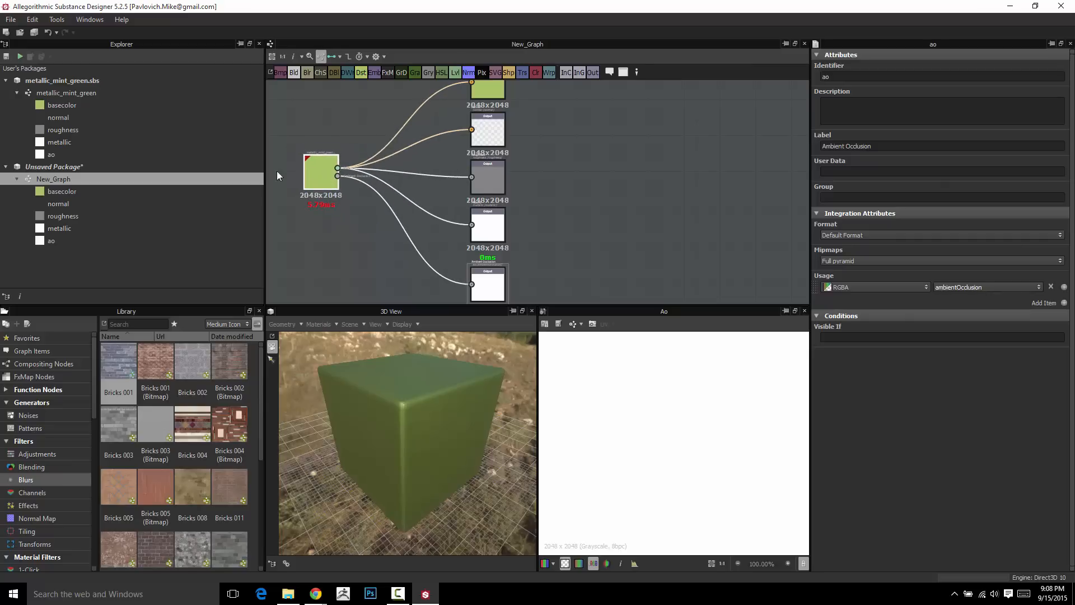
# Open the metallic_mint_green graph referenced by the instance node and compare it with New_Graph
pyautogui.click(67, 93)
pyautogui.rightClick(322, 169)
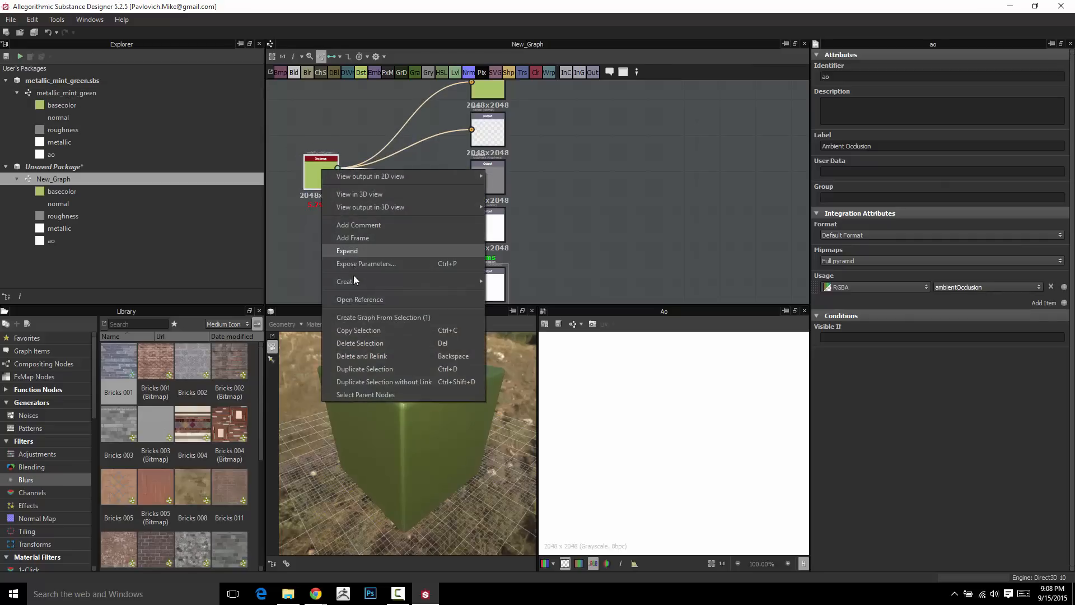
pyautogui.click(354, 300)
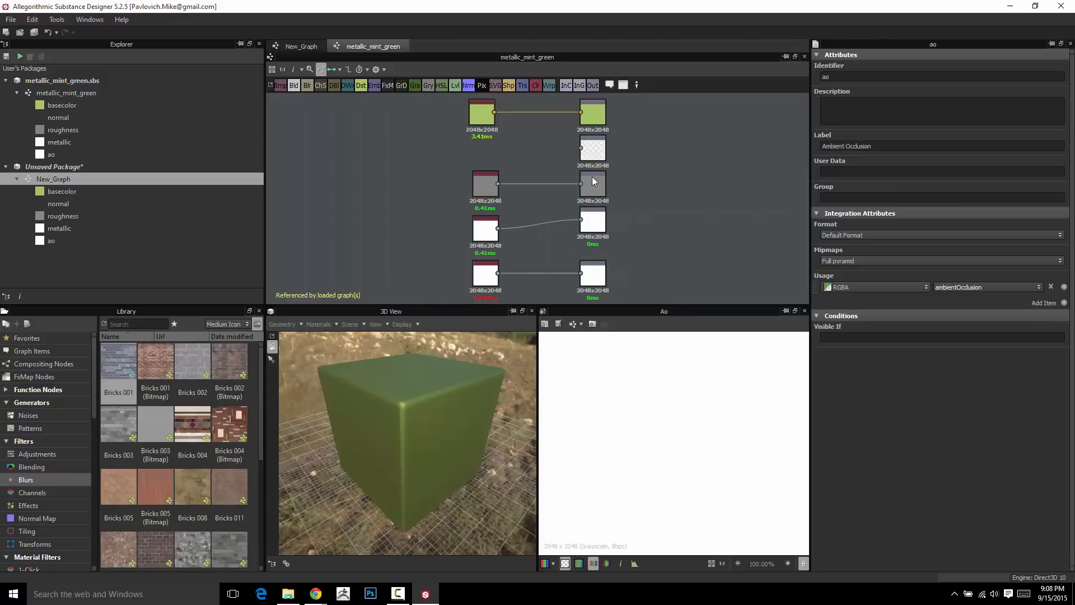
pyautogui.click(301, 45)
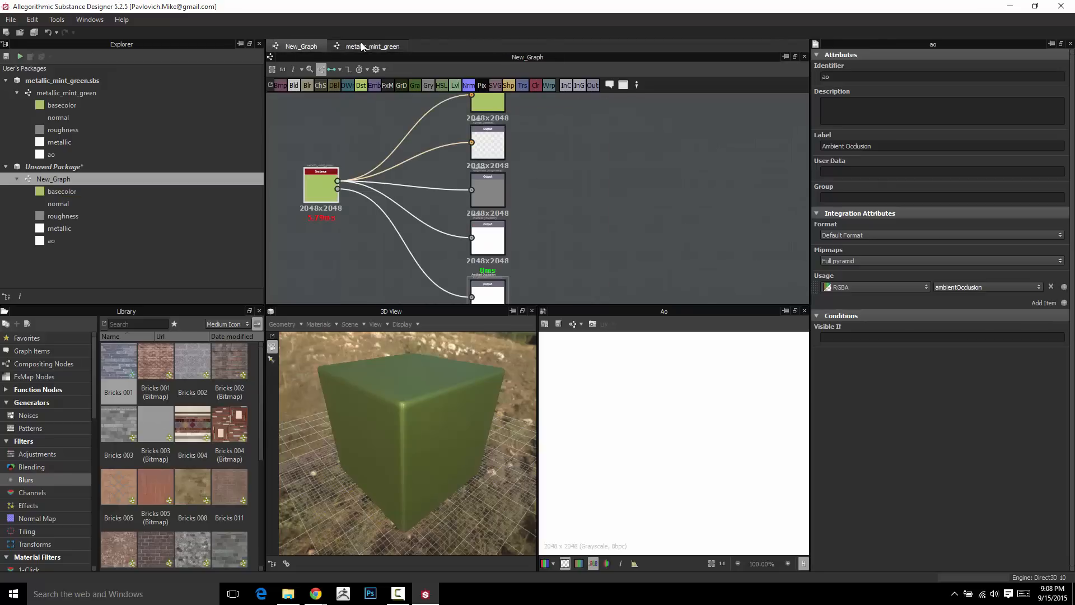
pyautogui.click(362, 46)
pyautogui.click(301, 46)
pyautogui.scroll(-3, 368, 182)
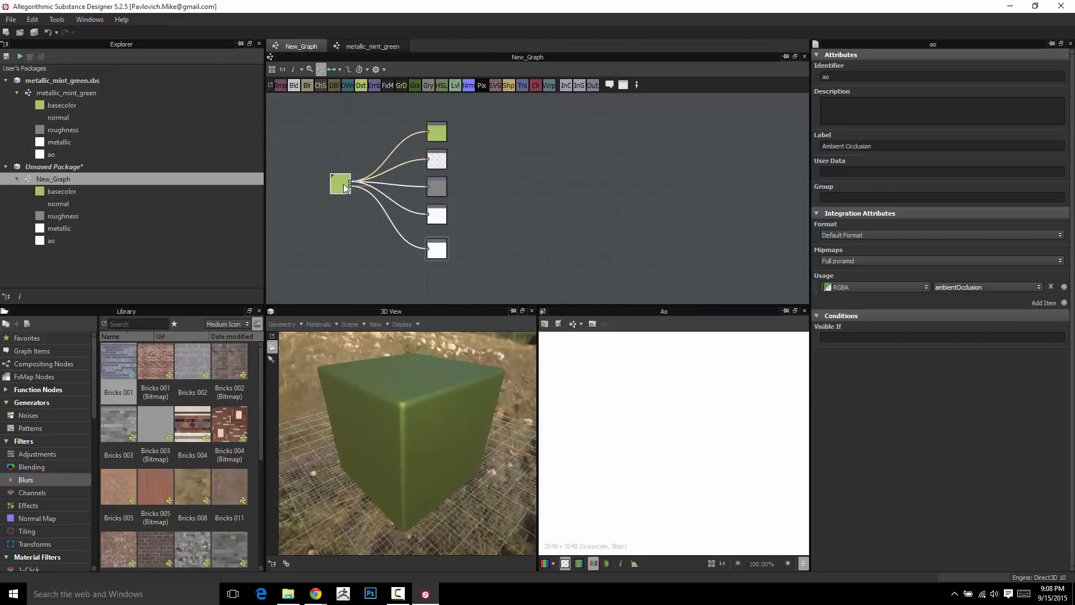
pyautogui.click(372, 46)
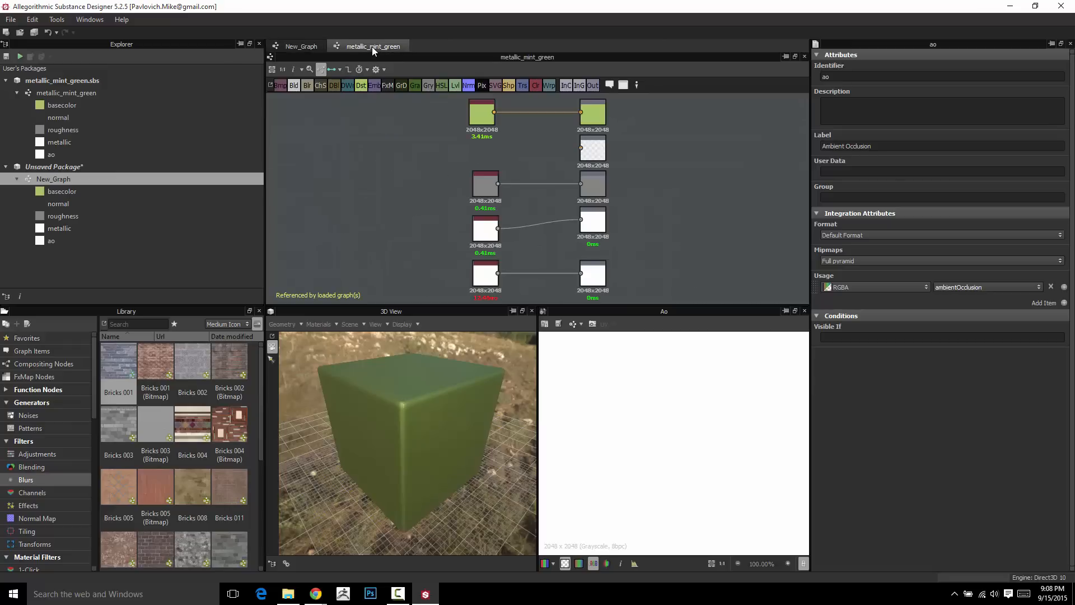
# Inspect the Metallic output node's attributes in metallic_mint_green and select its group name, Material, for reuse
pyautogui.moveTo(477, 168); pyautogui.dragTo(398, 106, button='middle')
pyautogui.scroll(2, 467, 205)
pyautogui.moveTo(467, 205); pyautogui.dragTo(407, 231, button='middle')
pyautogui.click(459, 170)
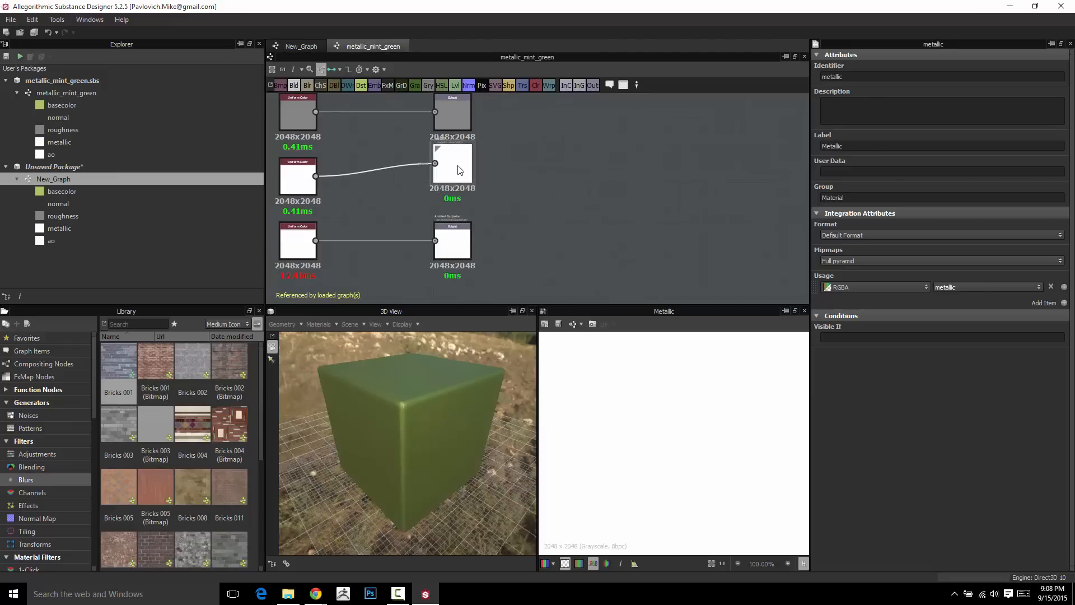
pyautogui.scroll(2, 459, 170)
pyautogui.moveTo(443, 130); pyautogui.dragTo(470, 196, button='middle')
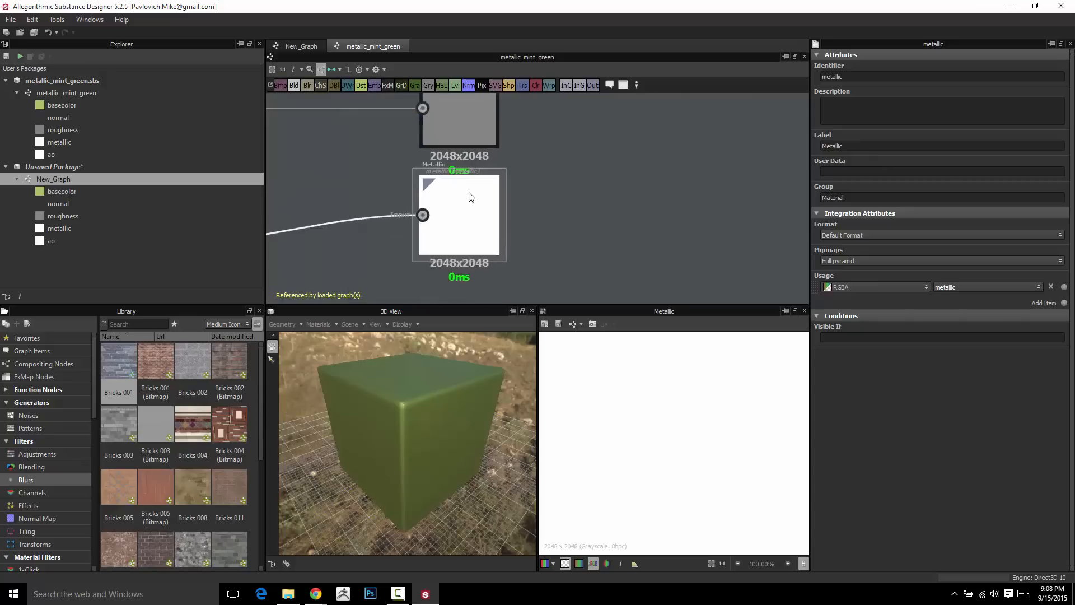
pyautogui.scroll(2, 471, 196)
pyautogui.scroll(-3, 439, 164)
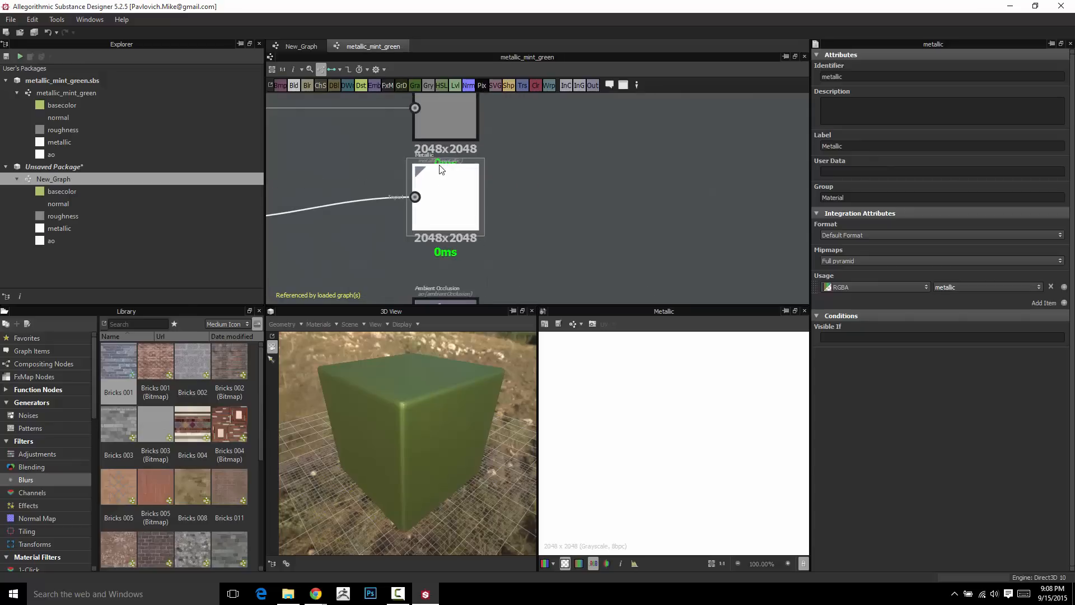
pyautogui.scroll(-2, 454, 222)
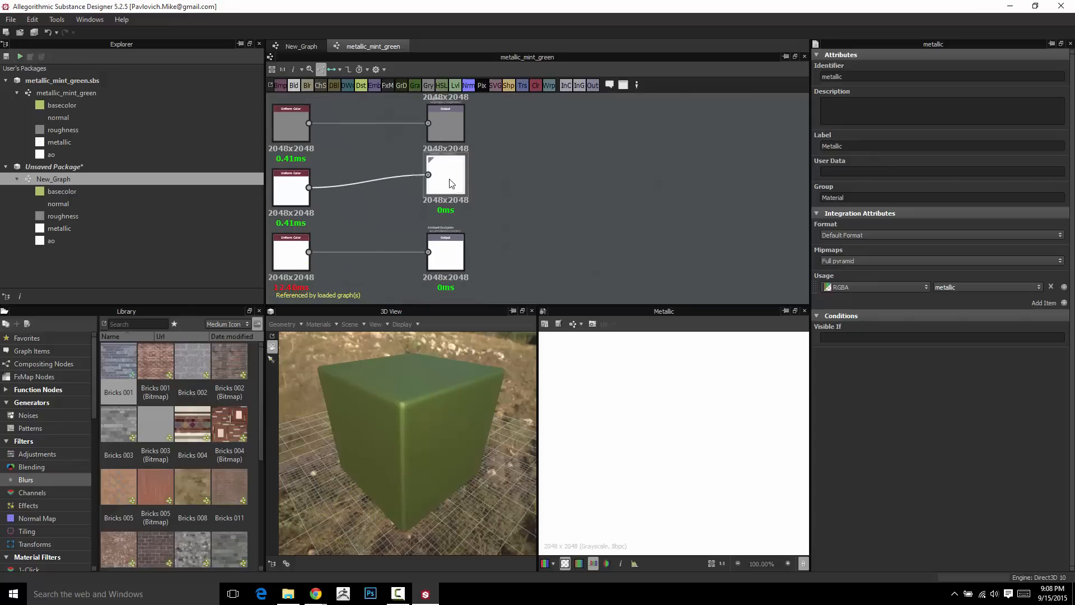
pyautogui.doubleClick(833, 198)
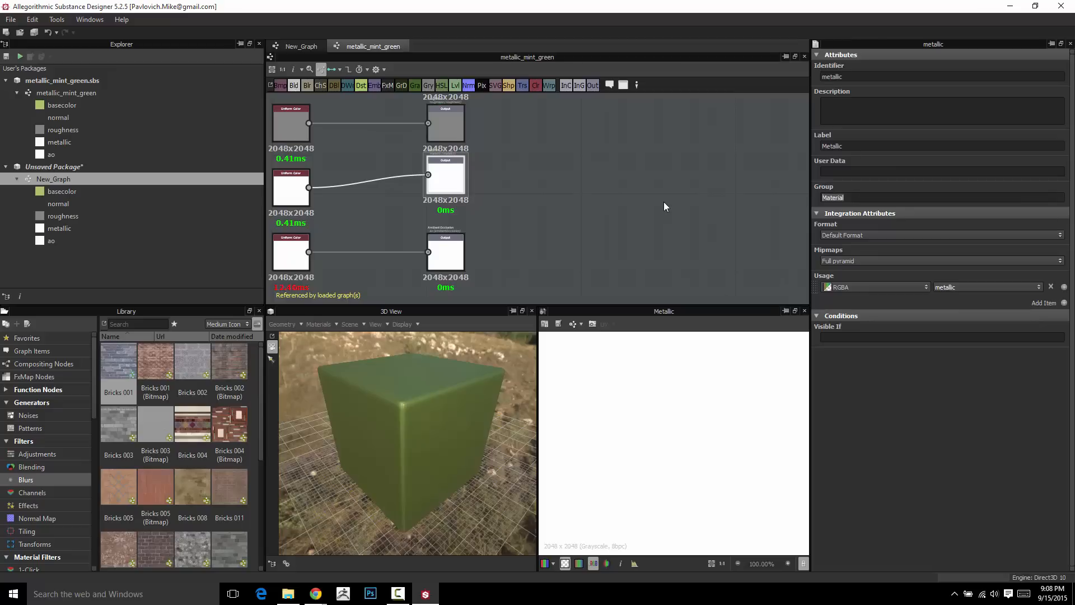
# Set the Ambient Occlusion output's group to Material and save the metallic_mint_green package
pyautogui.click(446, 253)
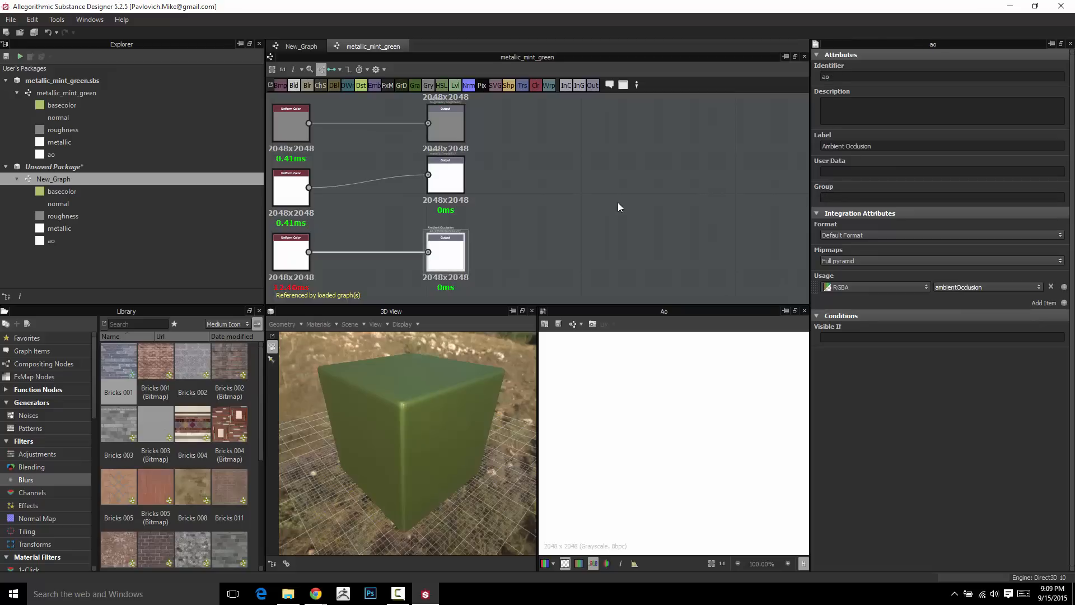
pyautogui.click(67, 93)
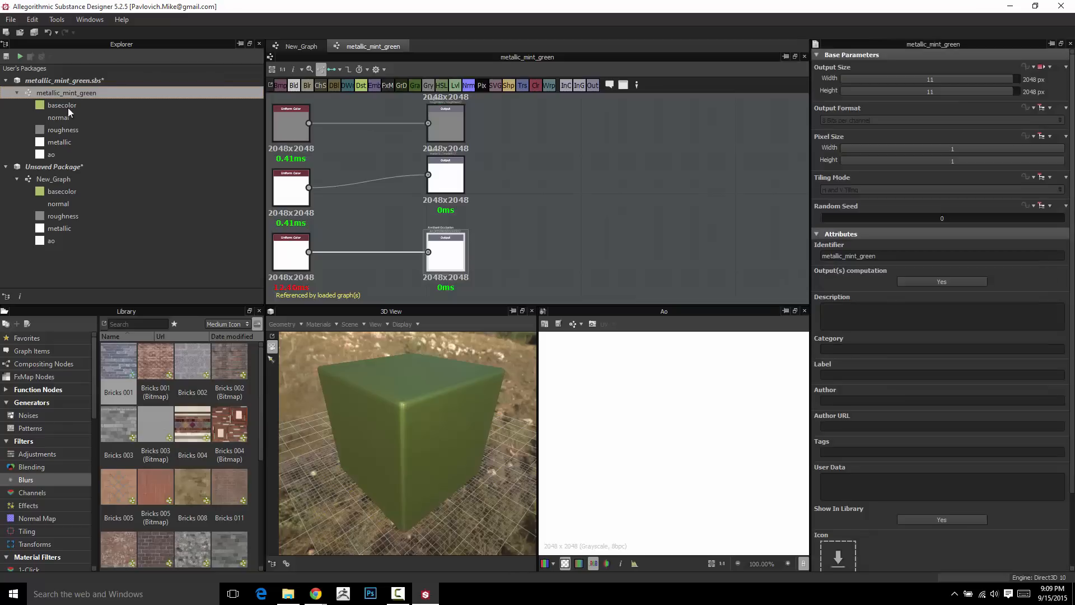
pyautogui.hotkey('ctrl', 's')
pyautogui.moveTo(371, 159); pyautogui.dragTo(463, 156, button='middle')
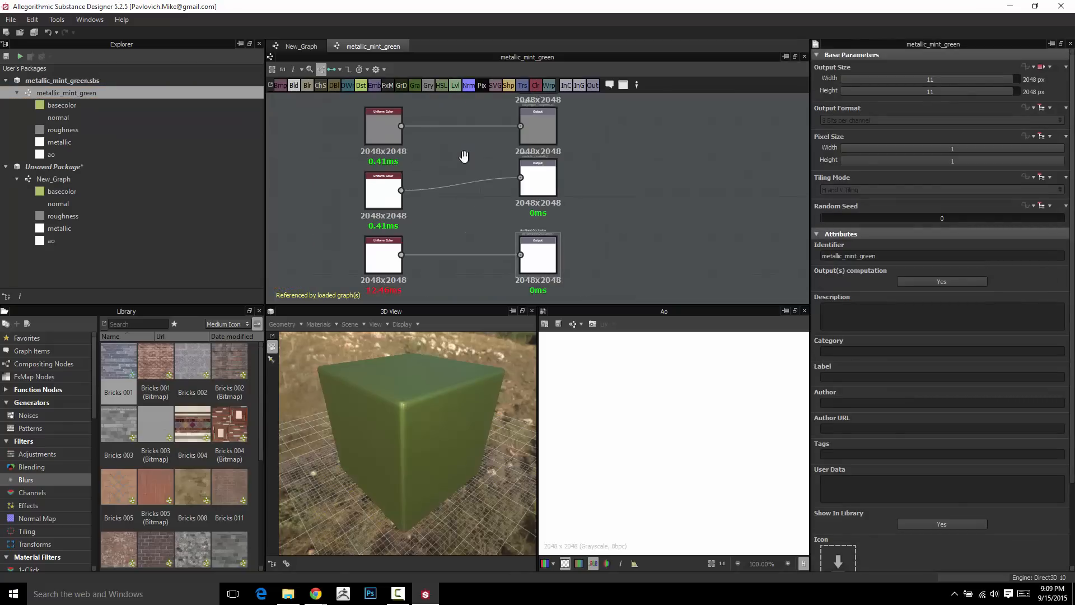
# Return to New_Graph and delete the existing metallic_mint_green instance node
pyautogui.click(300, 47)
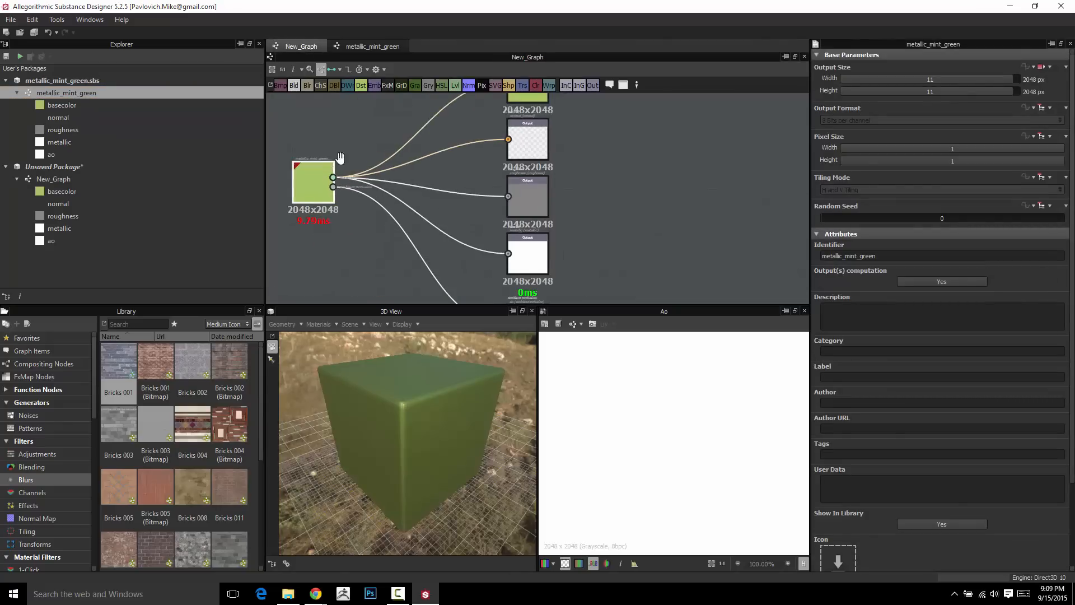
pyautogui.moveTo(340, 159); pyautogui.dragTo(373, 151, button='middle')
pyautogui.moveTo(352, 180); pyautogui.dragTo(331, 157)
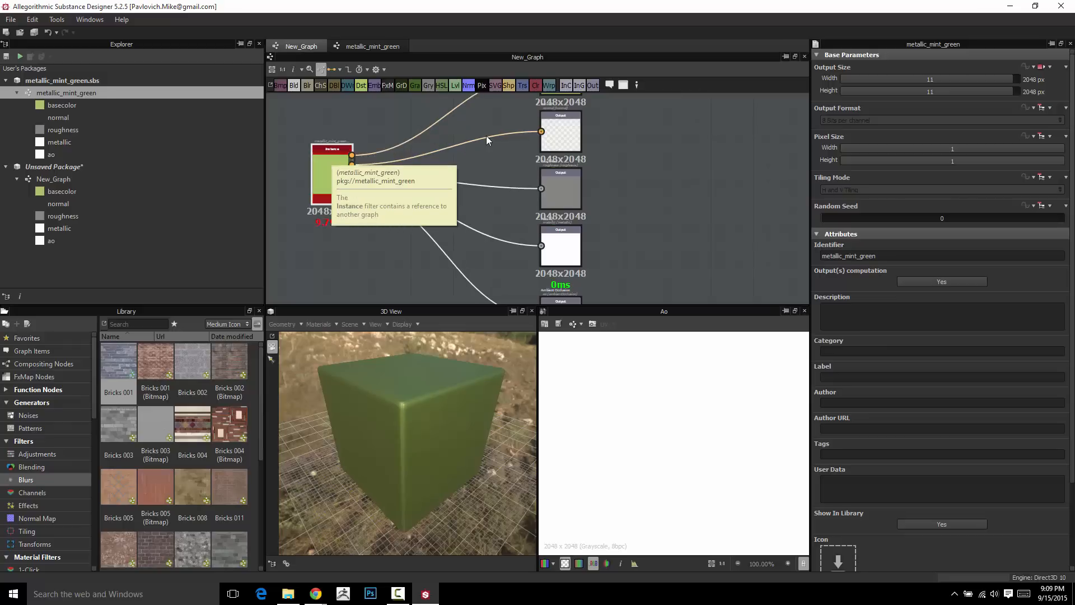
pyautogui.click(330, 178)
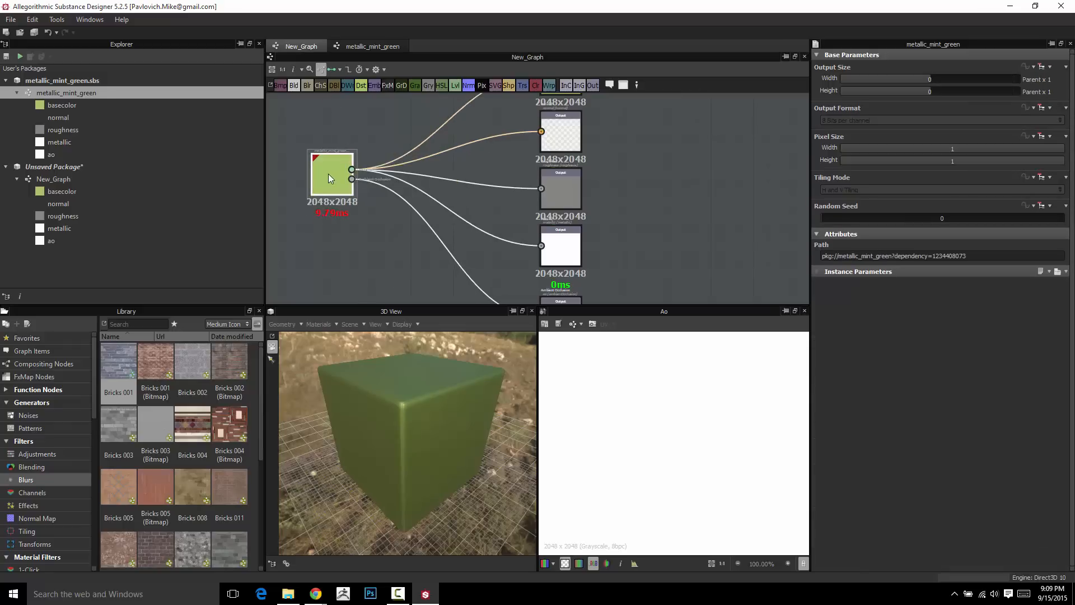
pyautogui.press('Delete')
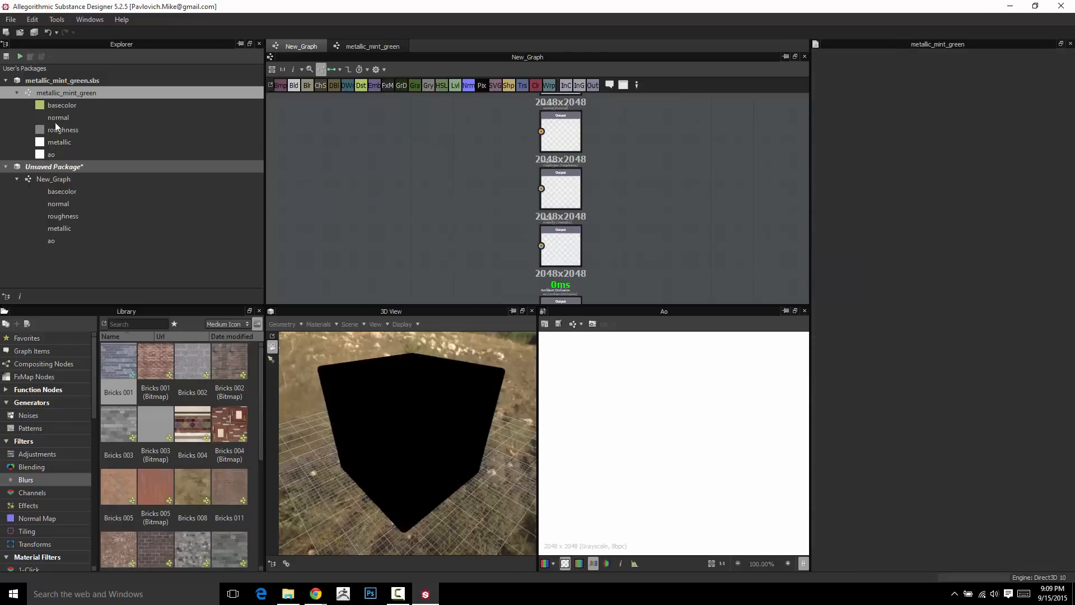
# Add a fresh metallic_mint_green instance to New_Graph and check its list of outputs
pyautogui.moveTo(60, 93); pyautogui.dragTo(366, 193)
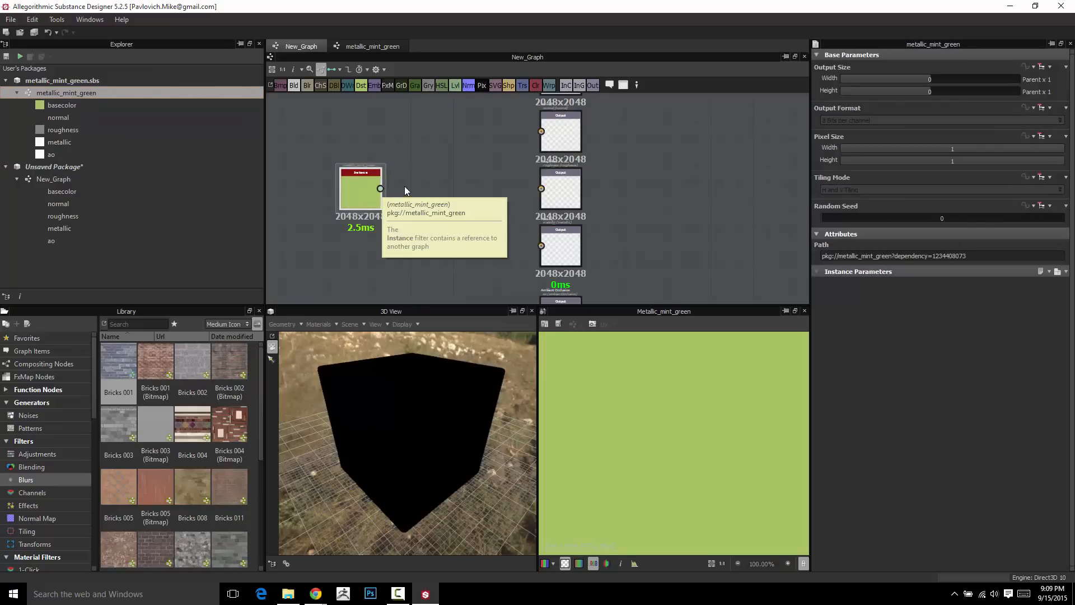
pyautogui.scroll(3, 425, 169)
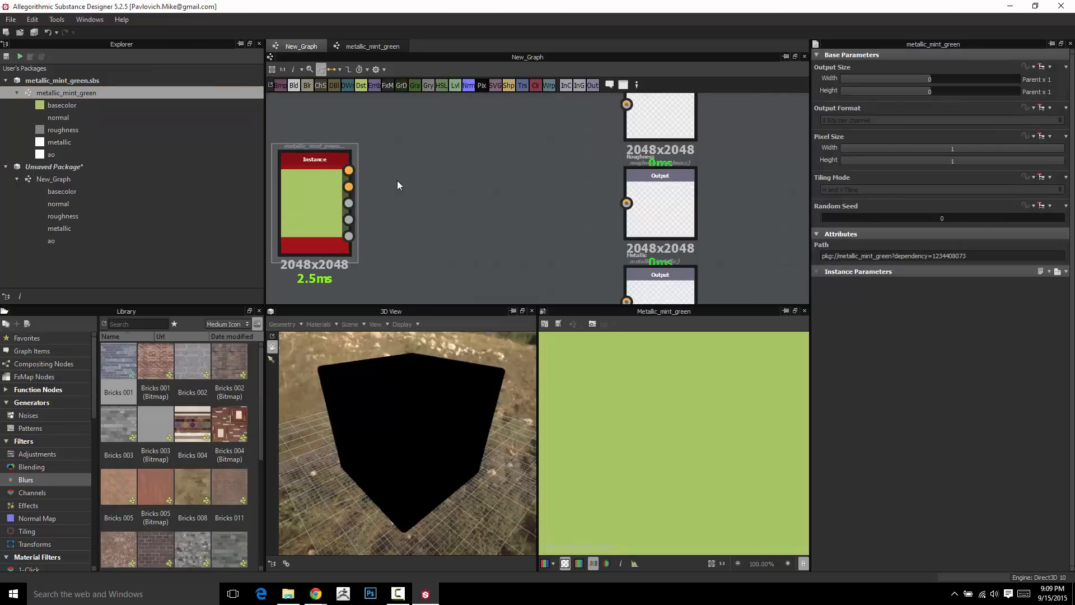
pyautogui.moveTo(360, 181); pyautogui.dragTo(452, 163, button='middle')
pyautogui.scroll(2, 452, 163)
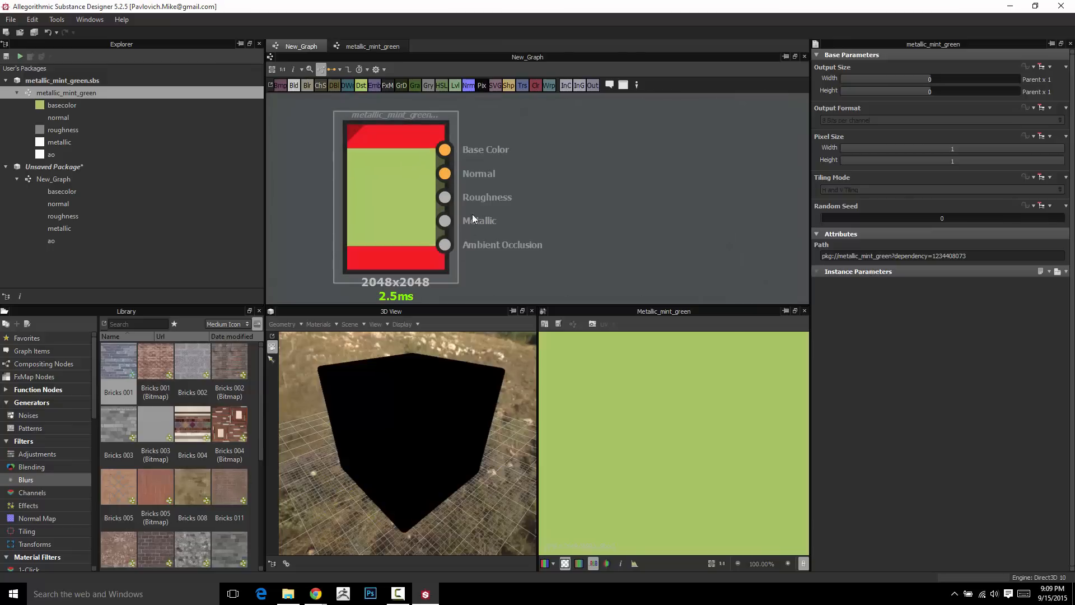
# In Compact Material mode, connect the new instance's Material output to all five output nodes with a single link
pyautogui.scroll(-5, 469, 166)
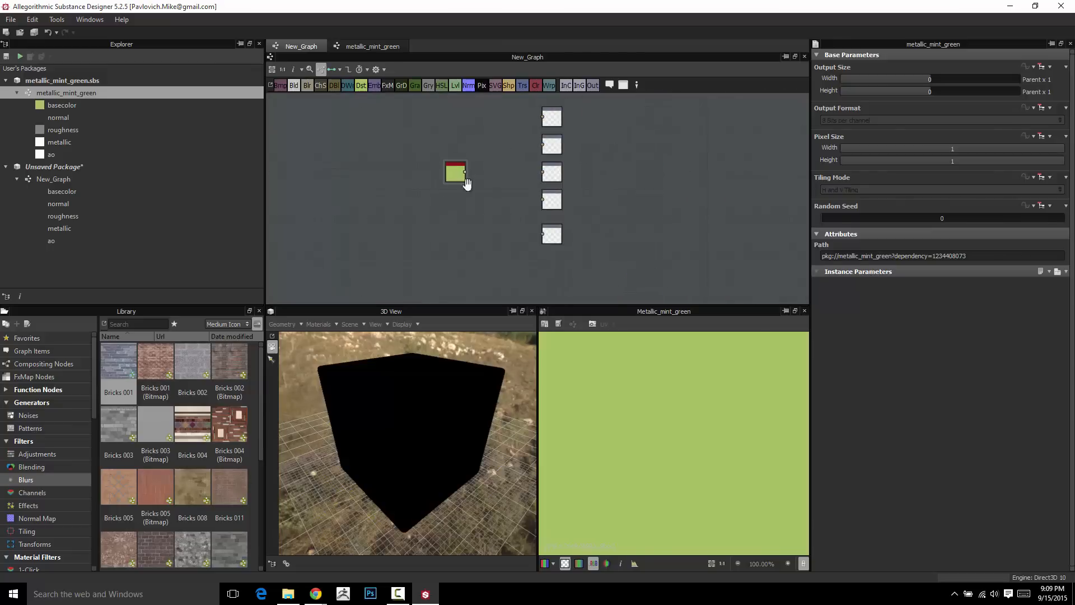
pyautogui.moveTo(468, 178); pyautogui.dragTo(418, 190, button='middle')
pyautogui.moveTo(457, 164); pyautogui.dragTo(487, 130)
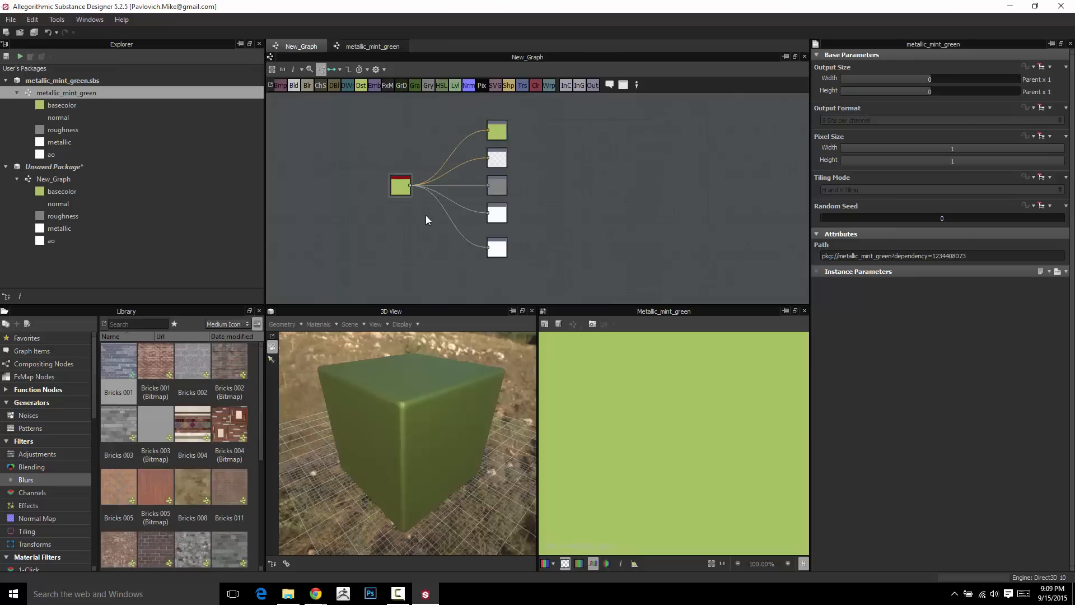
# Preview the instance node and the Ambient Occlusion output node in the 2D view
pyautogui.scroll(2, 428, 220)
pyautogui.doubleClick(358, 174)
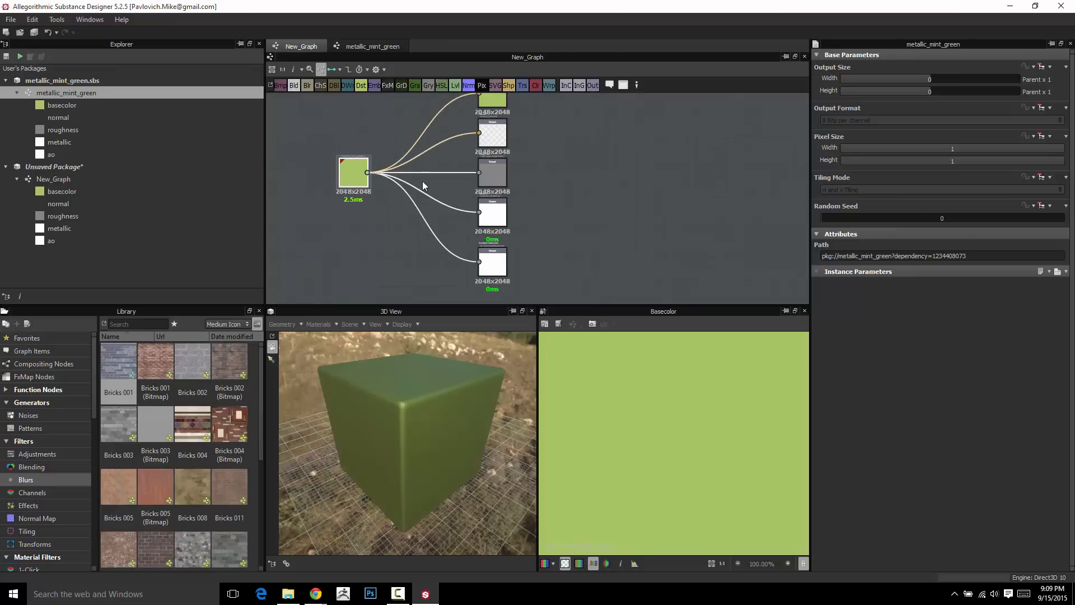
pyautogui.doubleClick(493, 268)
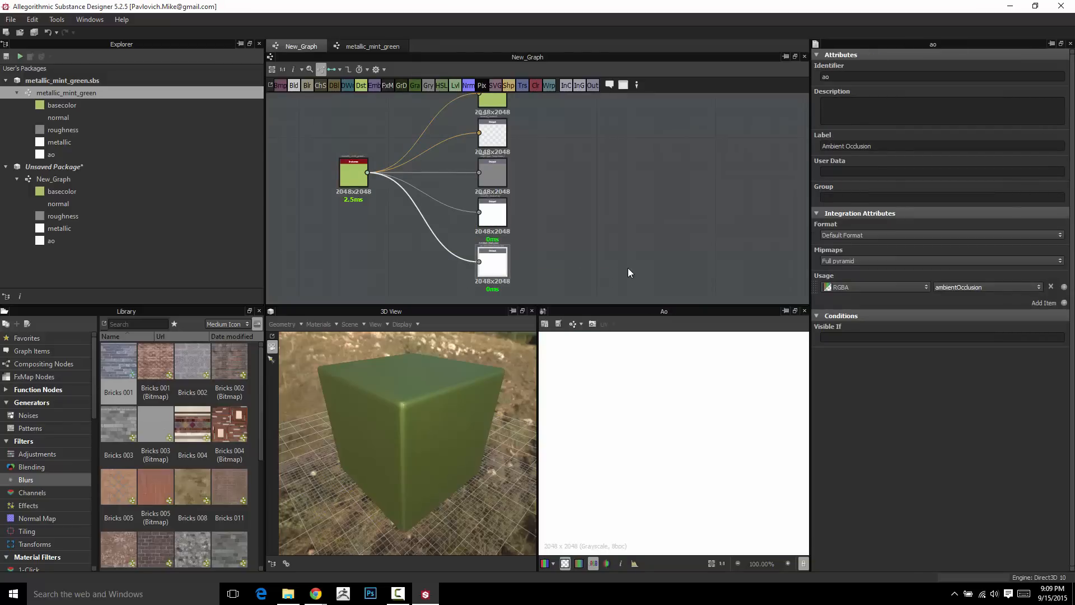